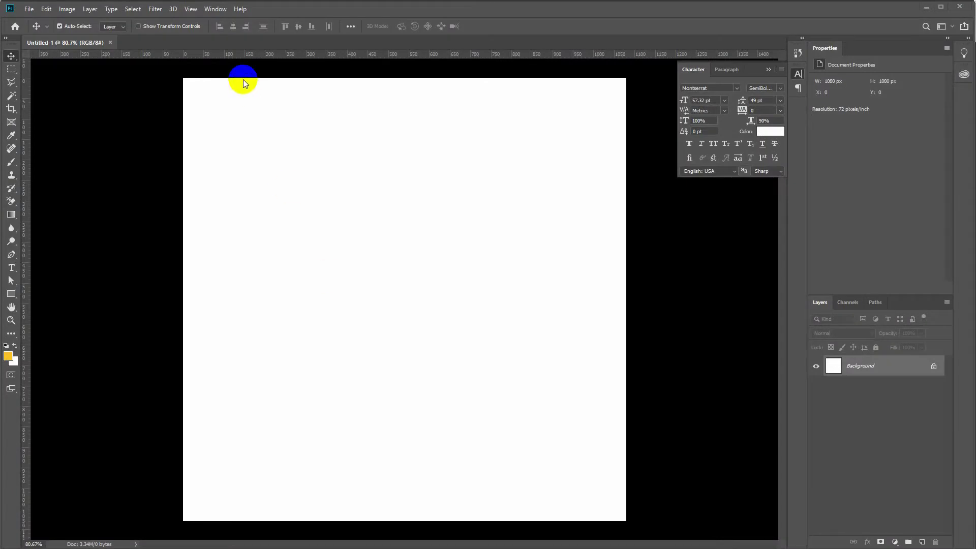
# Add a guide layout with 40 px margins on every canvas edge.
pyautogui.click(198, 10)
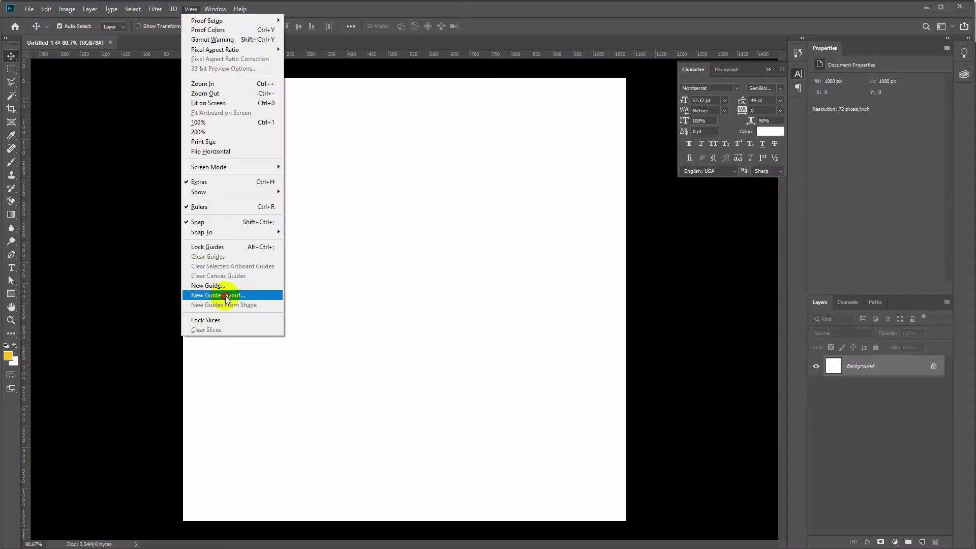
pyautogui.click(224, 291)
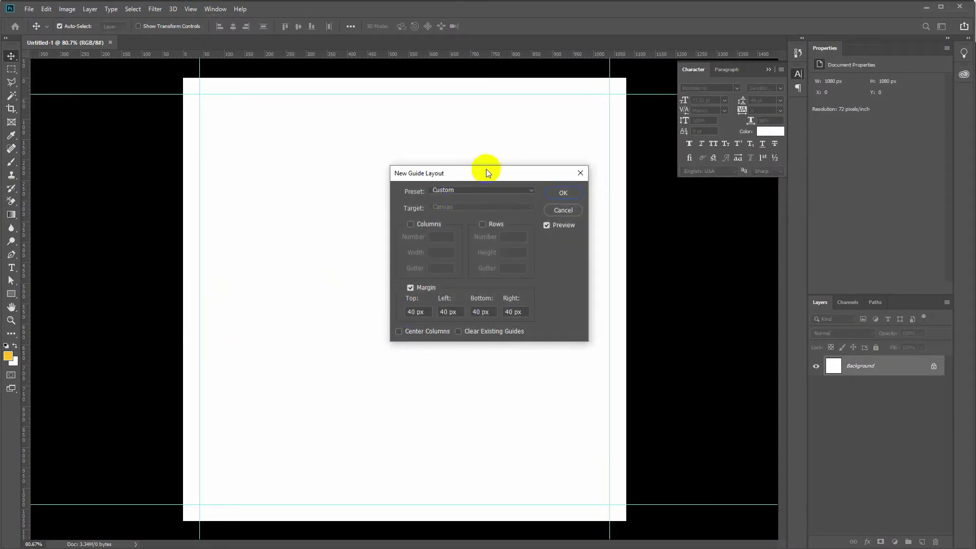
pyautogui.click(547, 196)
# Add a second guide layout with all four margins at 0 px, placing guides on the canvas edges.
pyautogui.click(191, 10)
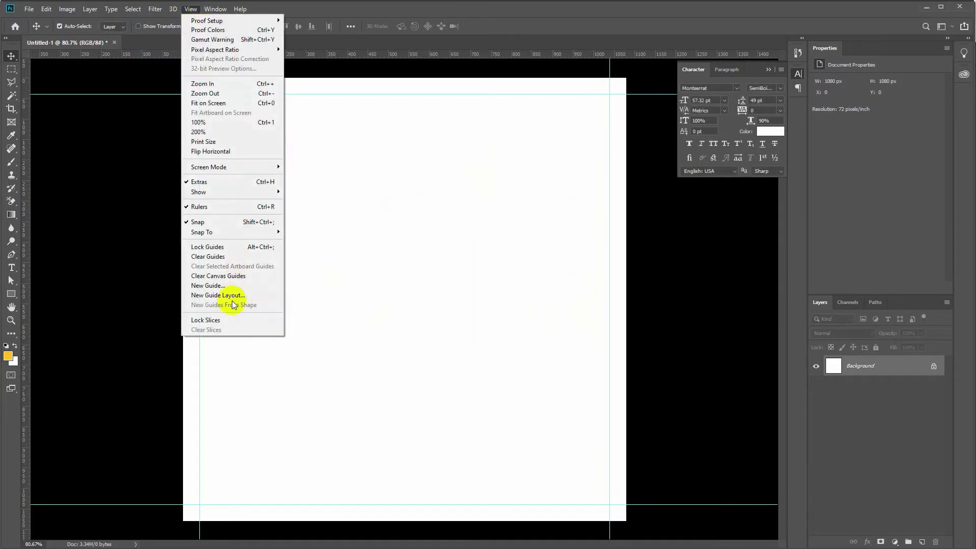
pyautogui.click(237, 296)
pyautogui.click(395, 321)
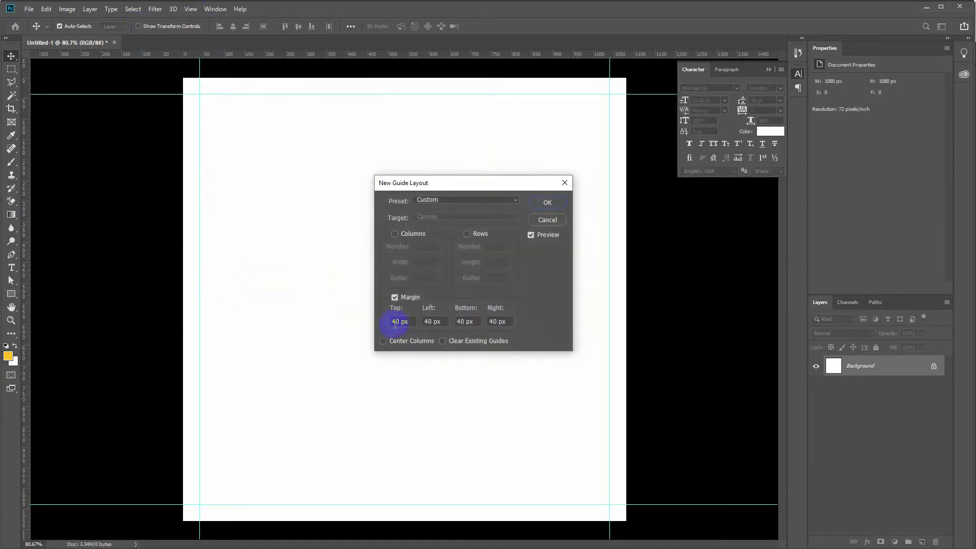
pyautogui.press('Delete')
pyautogui.click(424, 324)
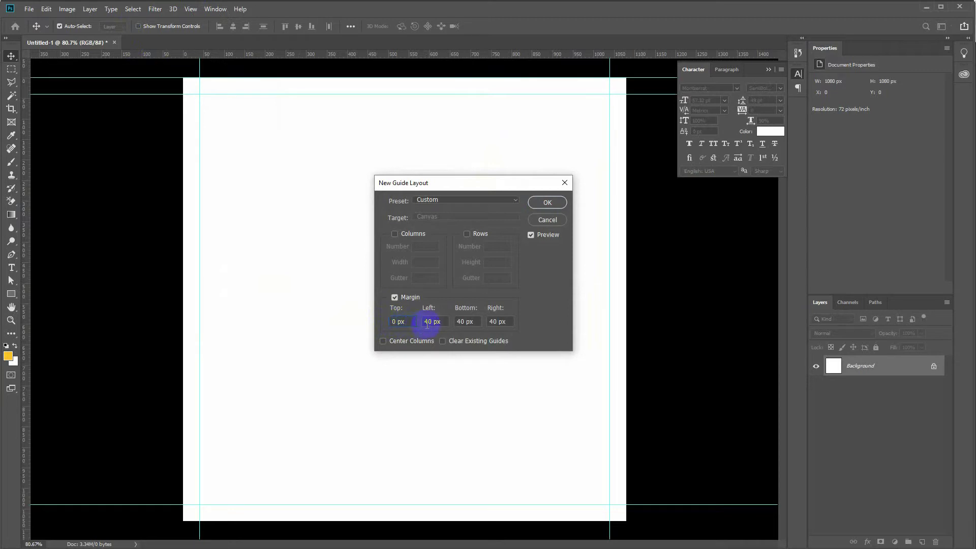
pyautogui.press('Delete')
pyautogui.click(457, 323)
pyautogui.press('Delete')
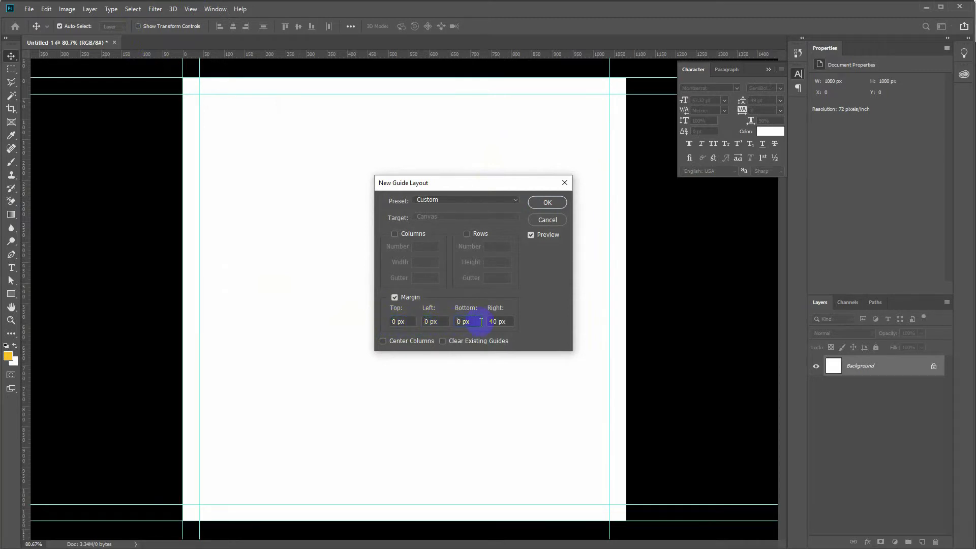
pyautogui.press('Delete')
pyautogui.click(546, 202)
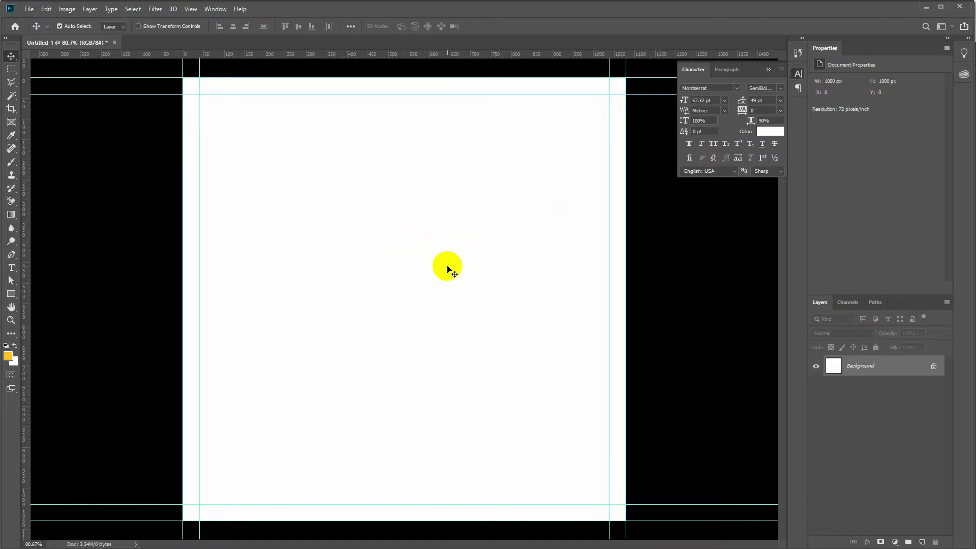
pyautogui.click(91, 9)
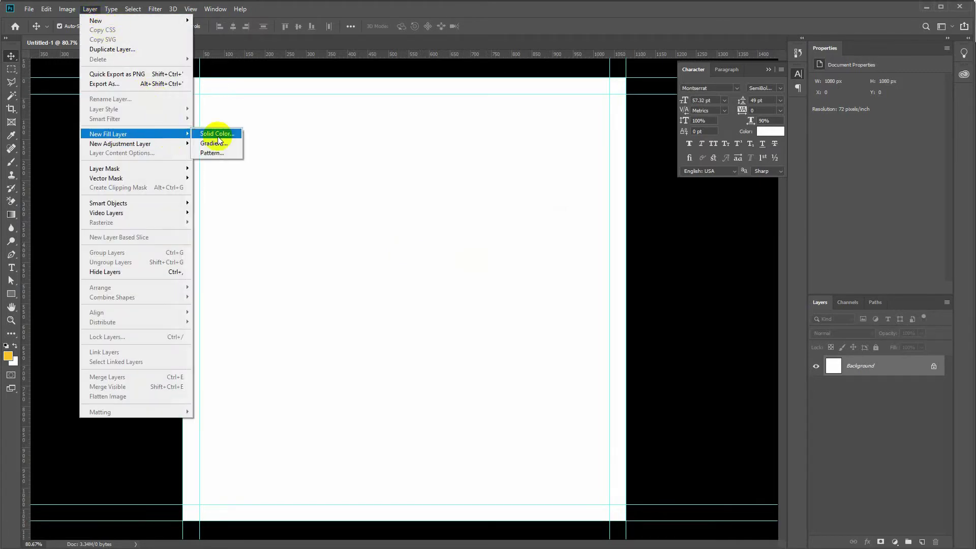
# Add a Gradient Fill layer starting from the black-to-white preset.
pyautogui.click(225, 143)
pyautogui.click(625, 343)
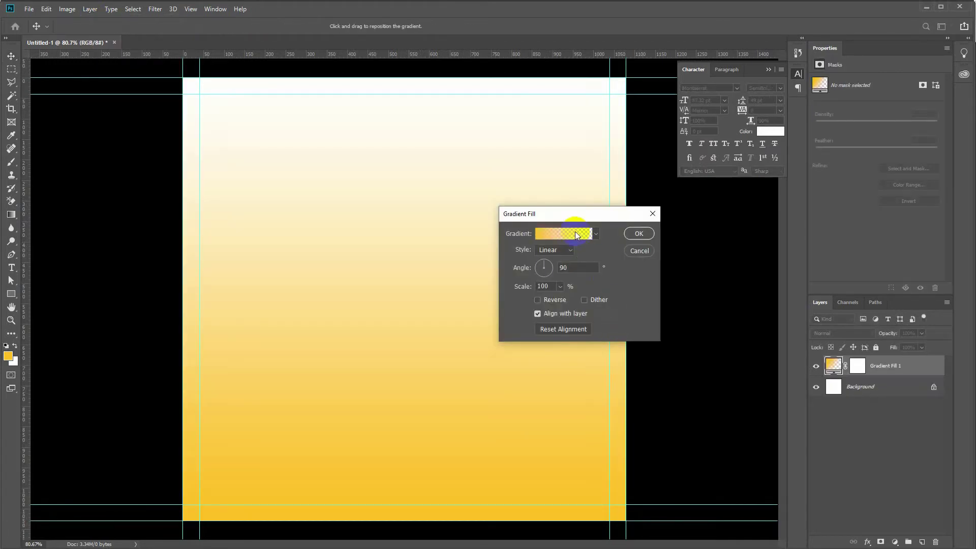
pyautogui.click(596, 233)
pyautogui.click(546, 262)
pyautogui.click(581, 212)
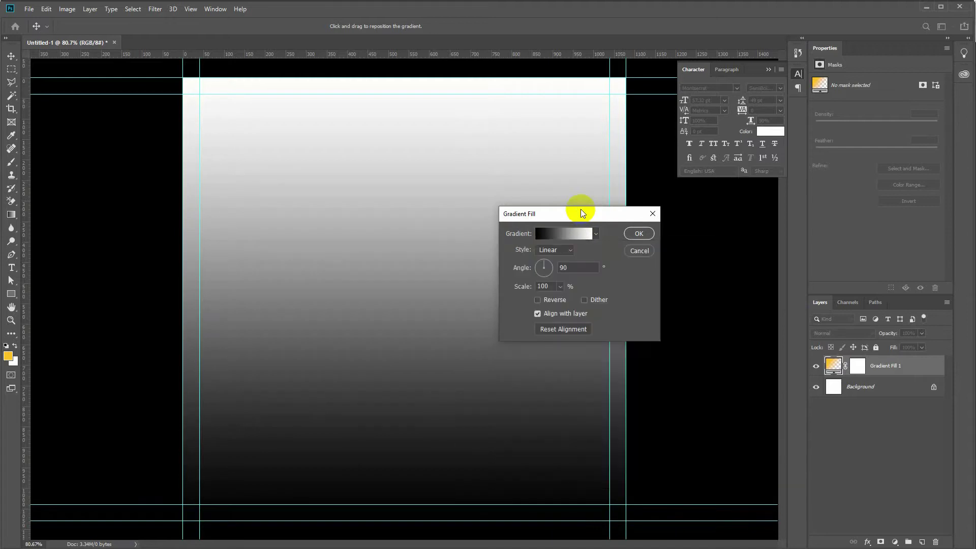
# Change the gradient stops to near-black 101014 and dark navy 1d1f2b.
pyautogui.click(562, 233)
pyautogui.doubleClick(483, 374)
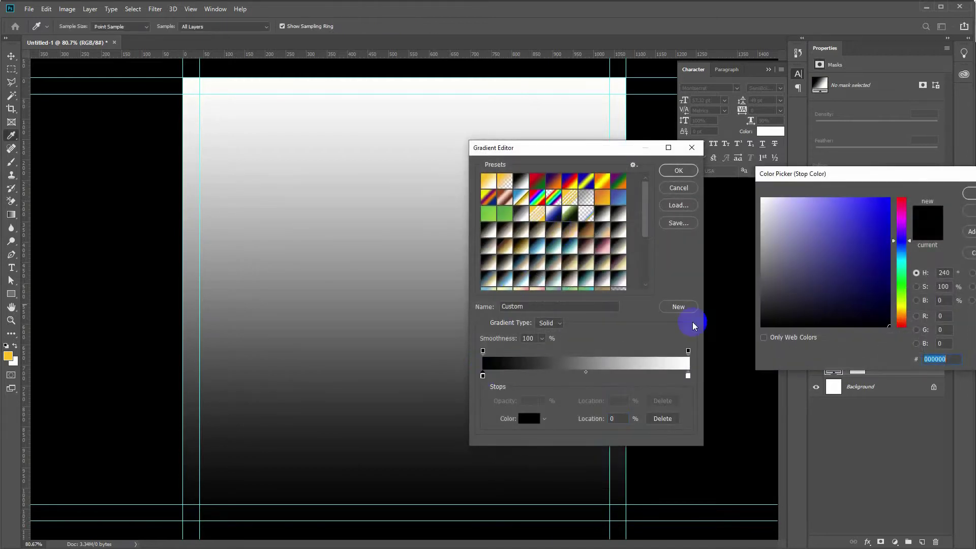
pyautogui.click(776, 319)
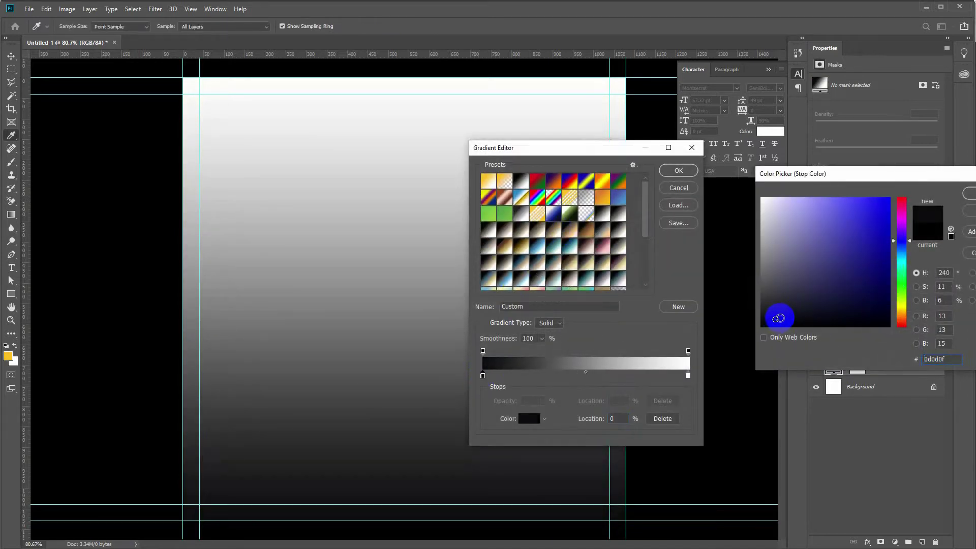
pyautogui.click(785, 317)
pyautogui.moveTo(902, 173)
pyautogui.mouseDown()
pyautogui.moveTo(823, 172)
pyautogui.moveTo(839, 151)
pyautogui.mouseUp()
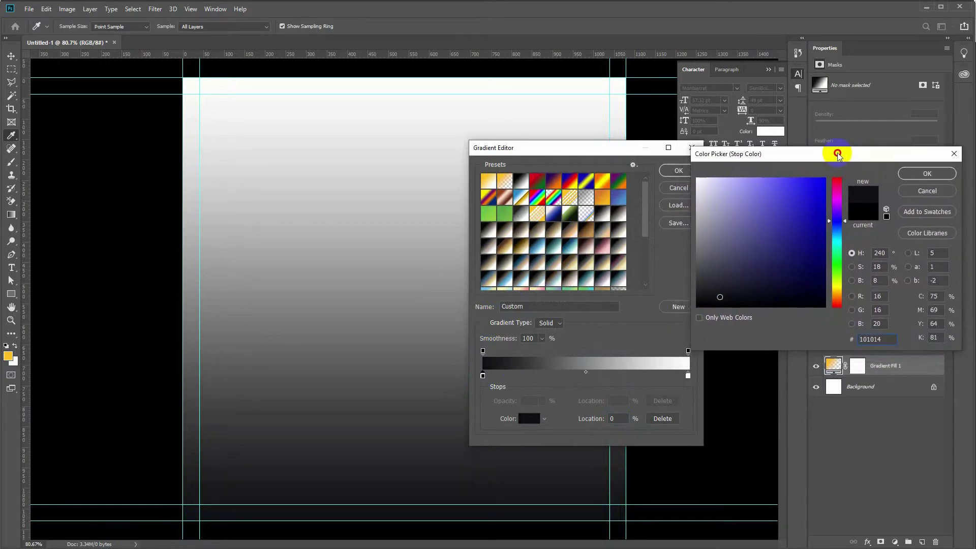
pyautogui.click(914, 170)
pyautogui.doubleClick(688, 375)
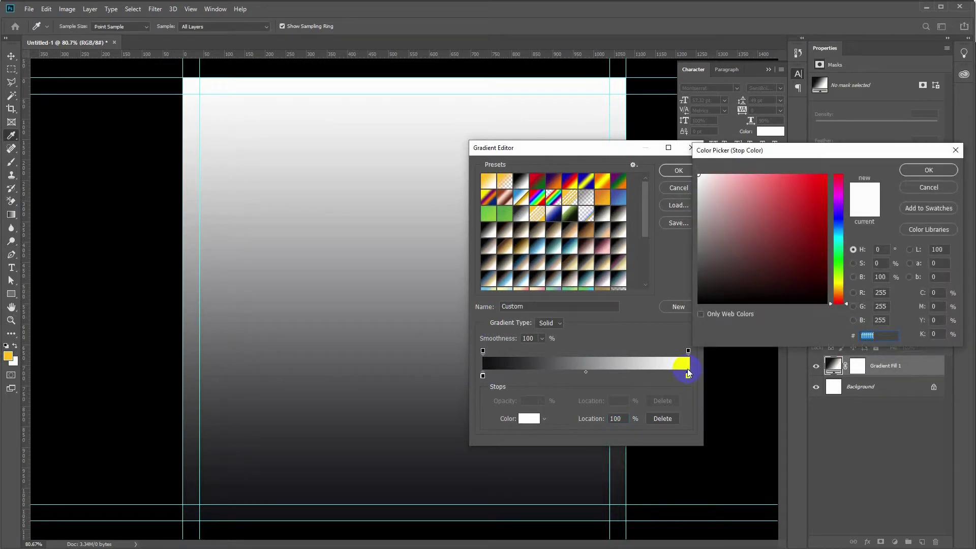
pyautogui.click(838, 221)
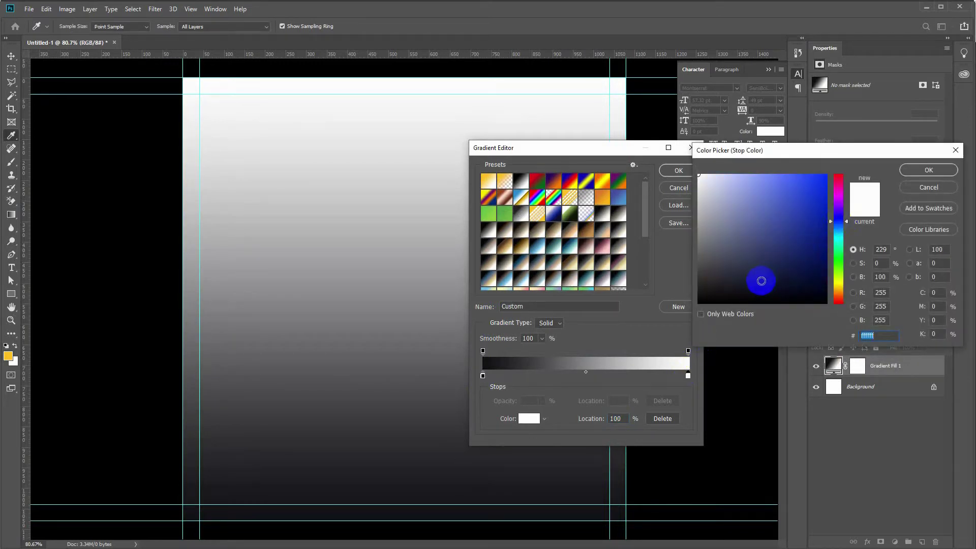
pyautogui.click(740, 282)
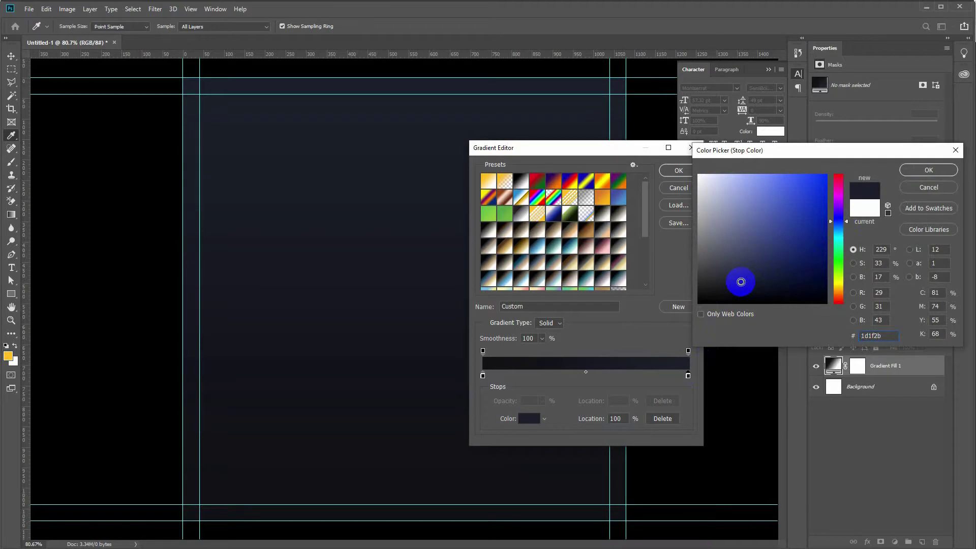
pyautogui.click(925, 169)
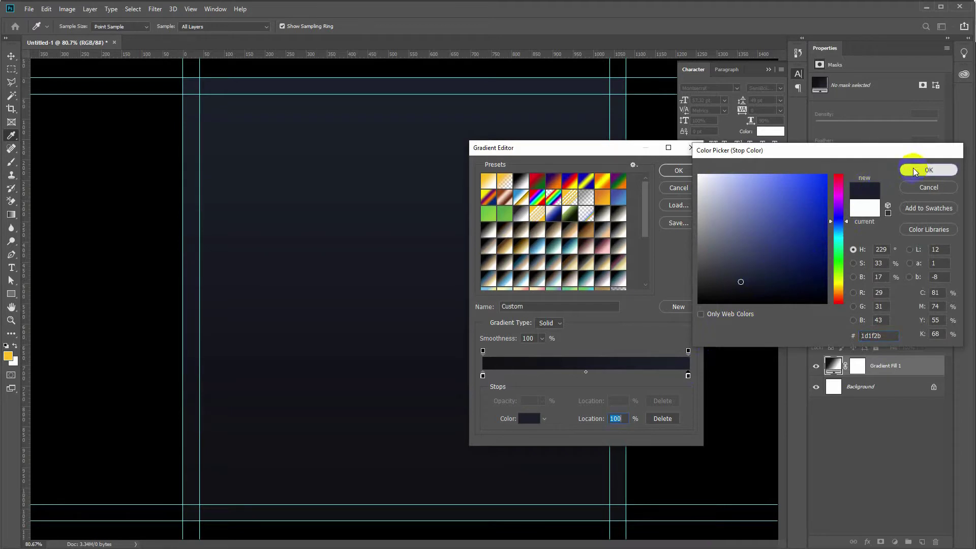
pyautogui.click(679, 171)
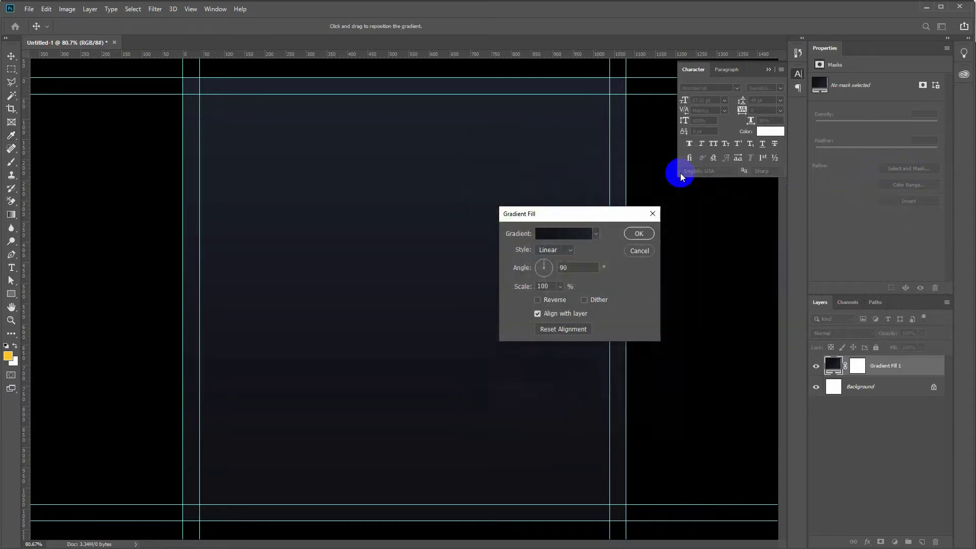
# Set the gradient style to Radial with Reverse checked, and apply the fill.
pyautogui.click(554, 250)
pyautogui.click(553, 269)
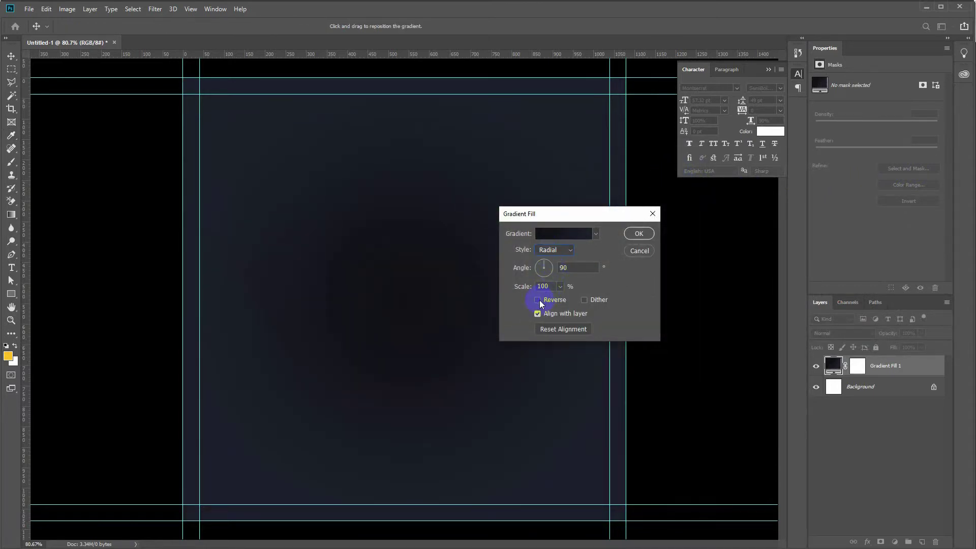
pyautogui.click(538, 300)
pyautogui.click(639, 234)
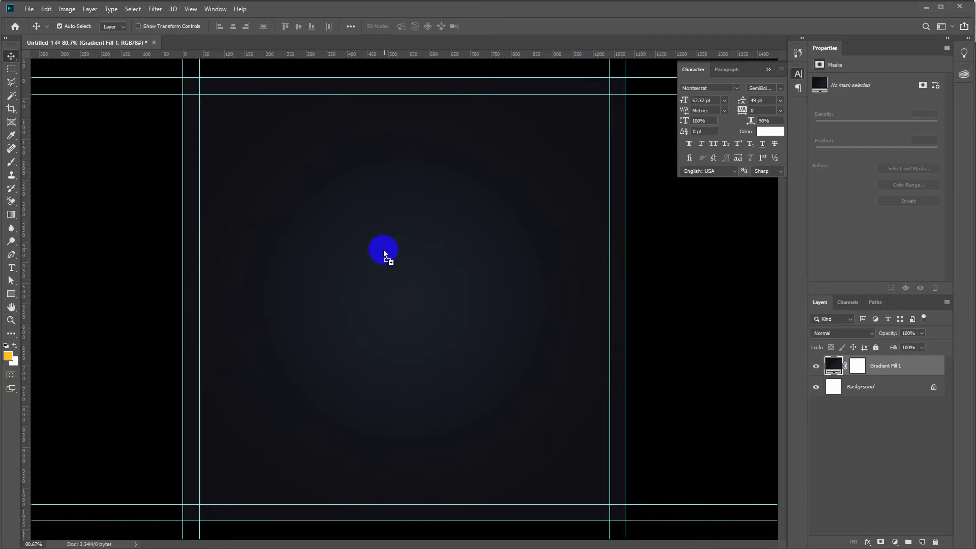
# Place the tablet PNG, flip it horizontally, scale it down and move it slightly lower.
pyautogui.moveTo(384, 250); pyautogui.dragTo(385, 250)
pyautogui.rightClick(407, 289)
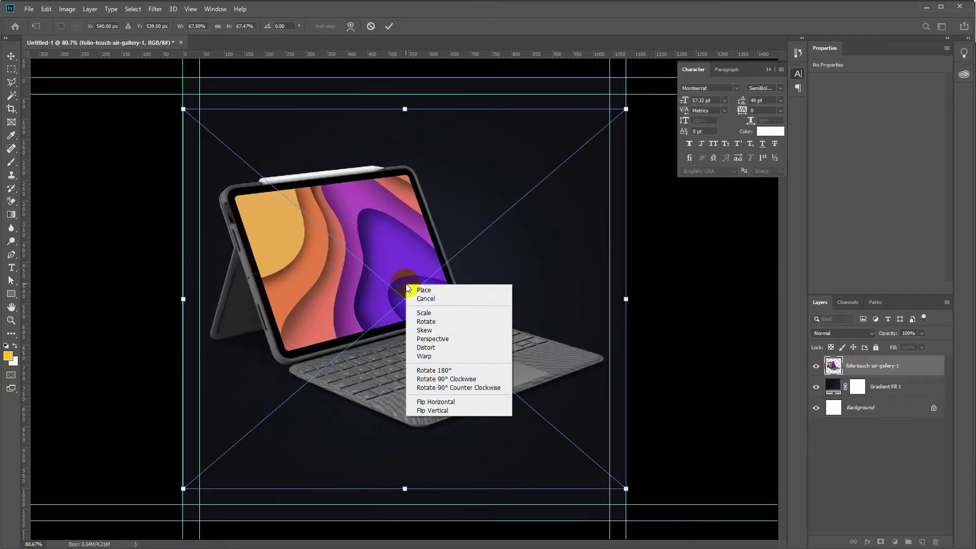
pyautogui.click(440, 404)
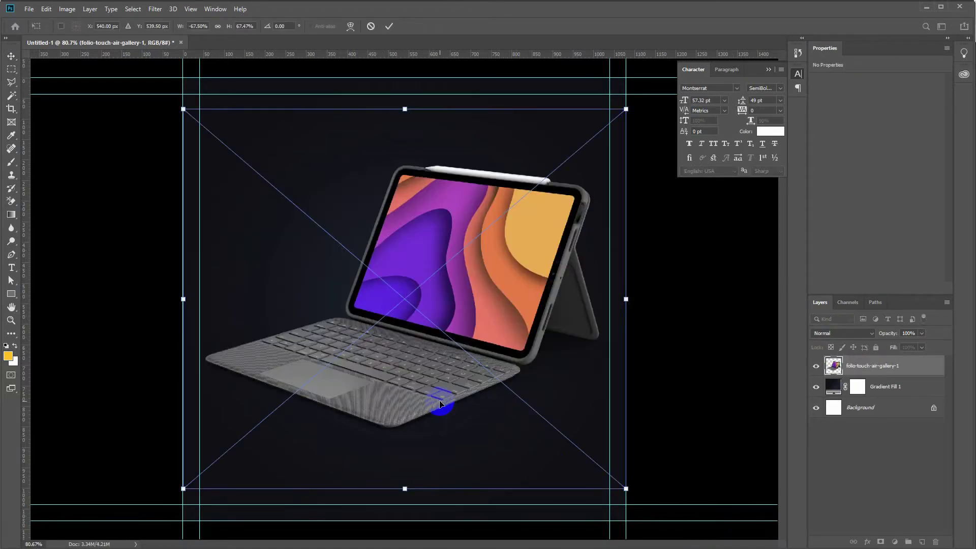
pyautogui.moveTo(626, 109); pyautogui.dragTo(584, 153)
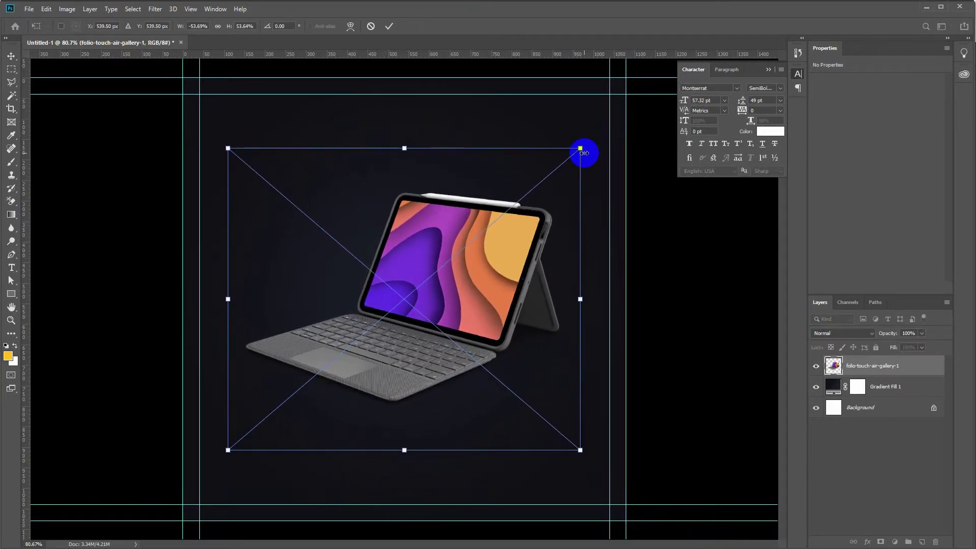
pyautogui.press('Return')
pyautogui.moveTo(491, 267); pyautogui.dragTo(491, 285)
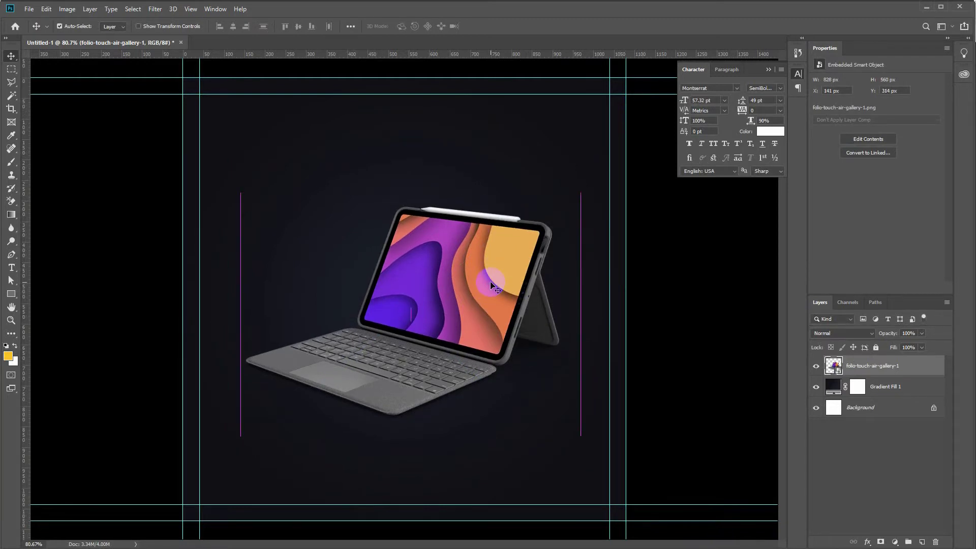
# Draw a full-width rectangle across the poster bottom filled with yellow f2cd3a.
pyautogui.click(16, 294)
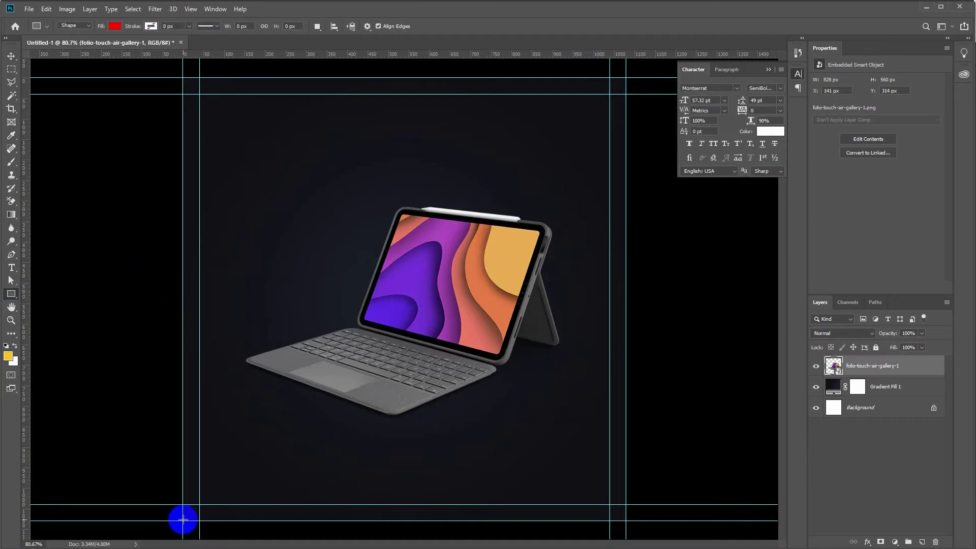
pyautogui.moveTo(182, 521); pyautogui.dragTo(623, 395)
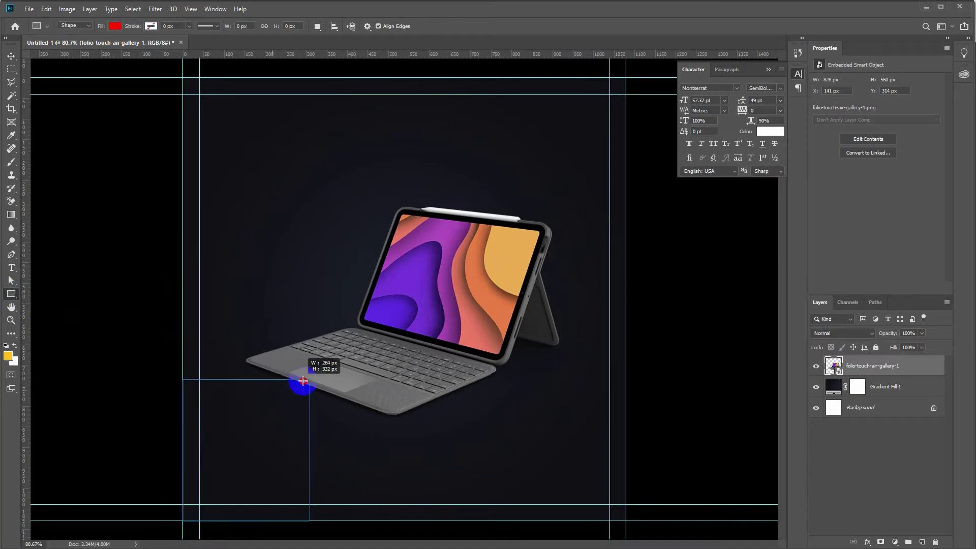
pyautogui.moveTo(624, 395); pyautogui.dragTo(623, 394)
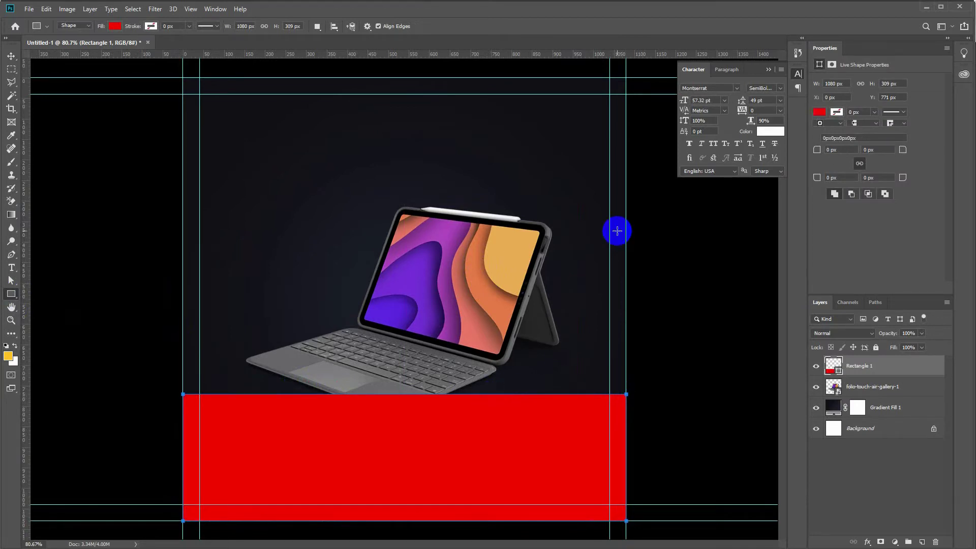
pyautogui.click(819, 112)
pyautogui.click(916, 131)
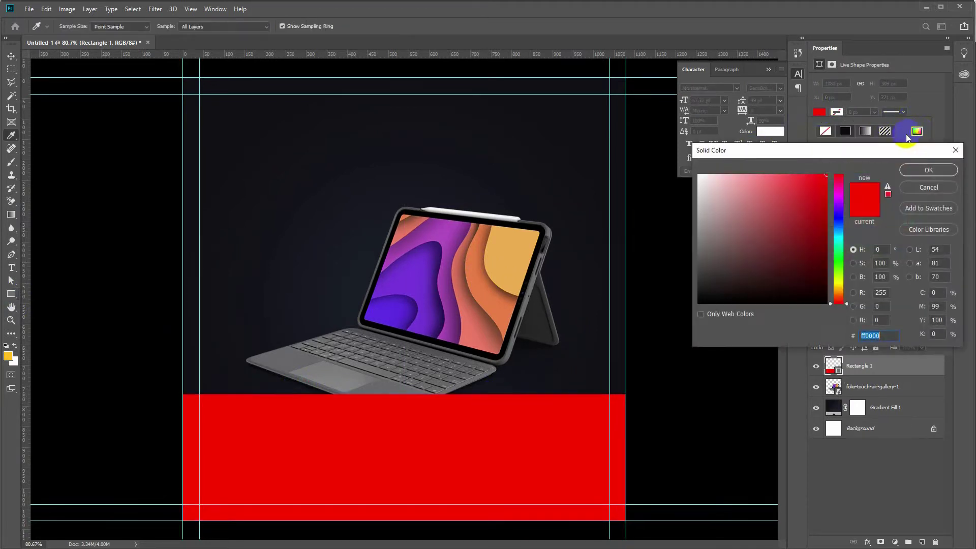
pyautogui.moveTo(838, 290); pyautogui.dragTo(837, 286)
pyautogui.click(796, 180)
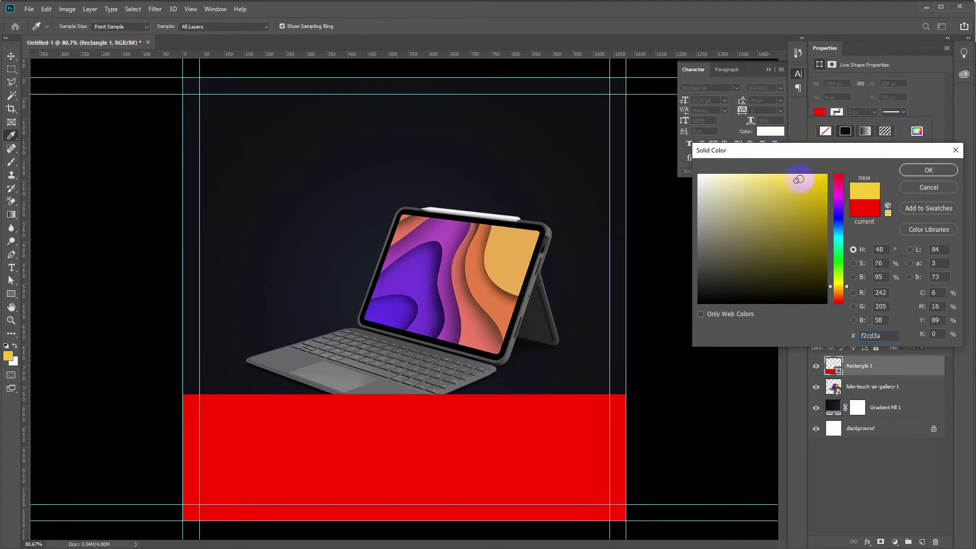
pyautogui.click(907, 173)
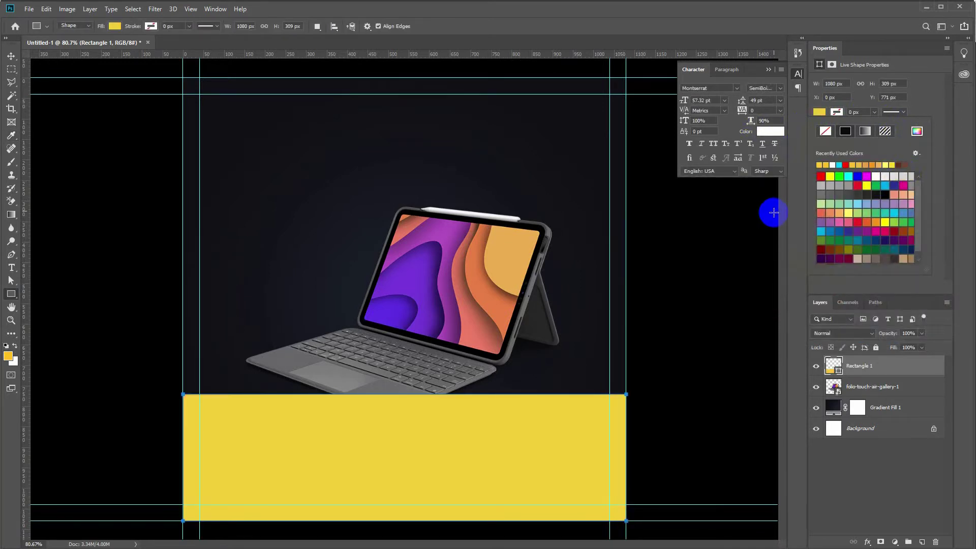
# Recolour the rectangle's fill to orange-yellow #f2b83a.
pyautogui.doubleClick(839, 370)
pyautogui.click(832, 289)
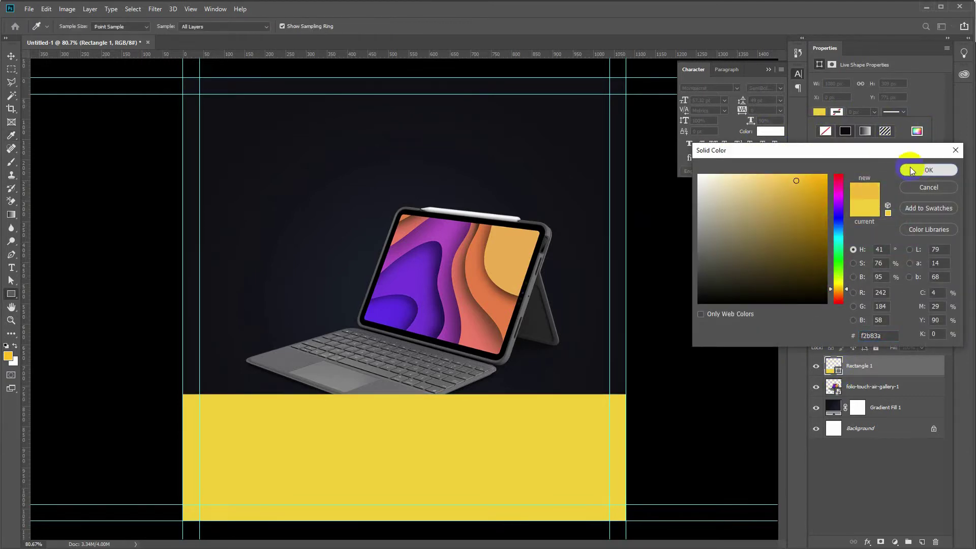
pyautogui.click(910, 169)
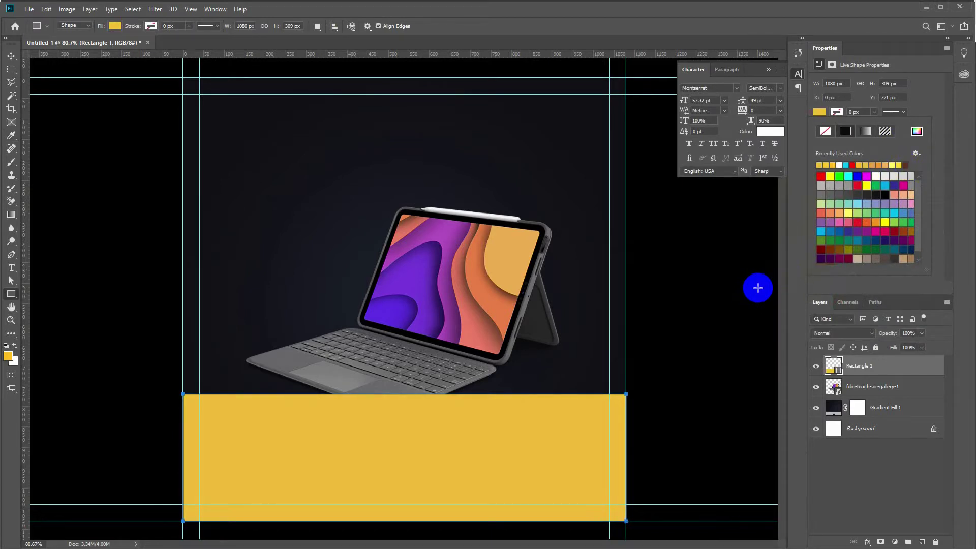
pyautogui.click(878, 369)
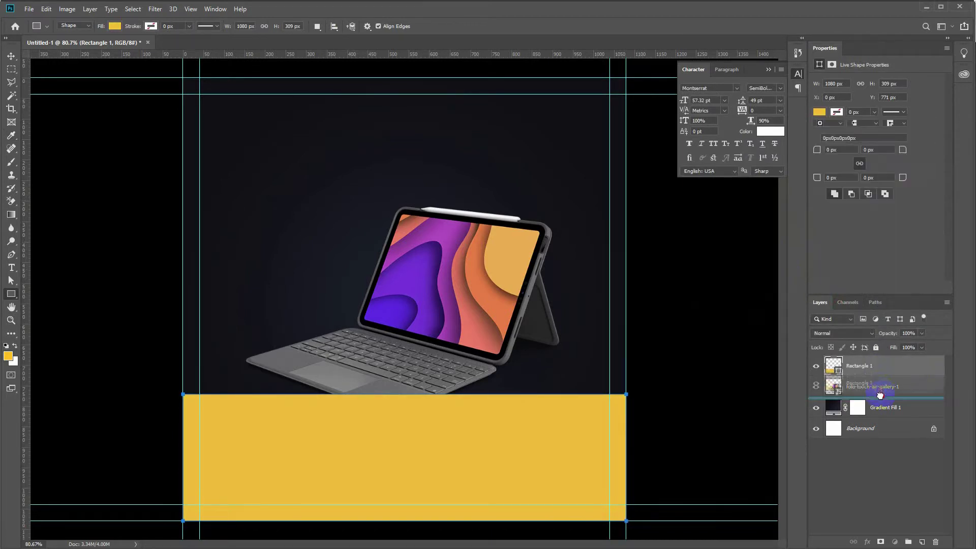
# Move Rectangle 1 below the tablet layer and distort its right side upward into a diagonal band.
pyautogui.moveTo(878, 369); pyautogui.dragTo(869, 394)
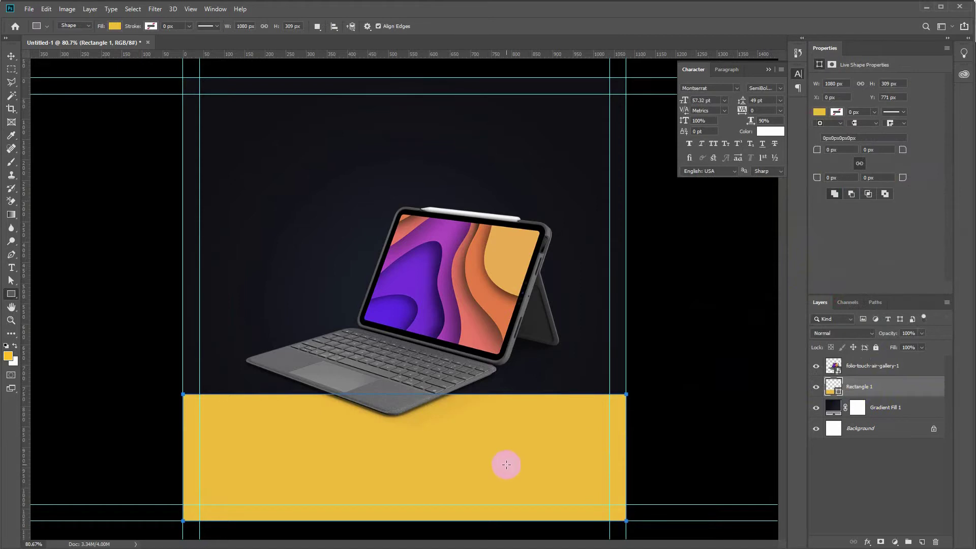
pyautogui.hotkey('ctrl', 't')
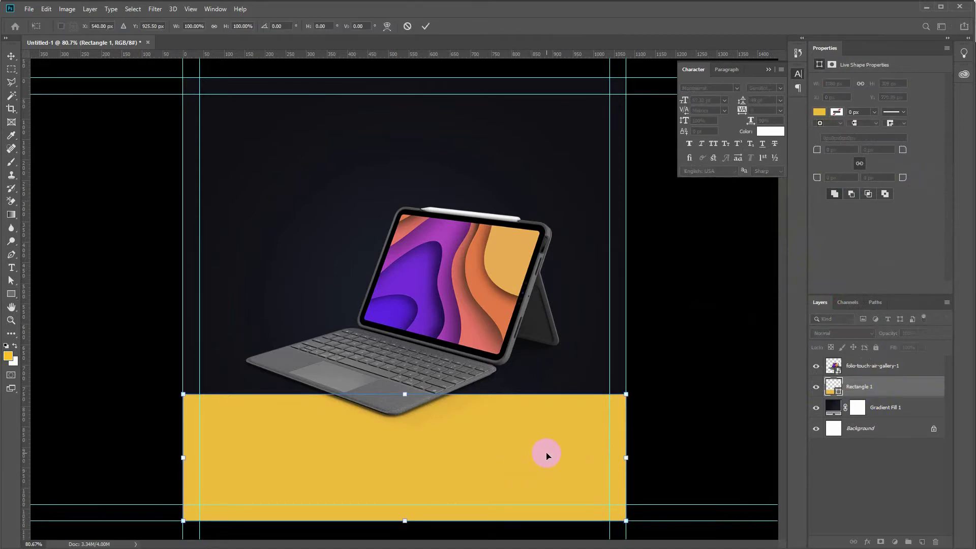
pyautogui.rightClick(585, 441)
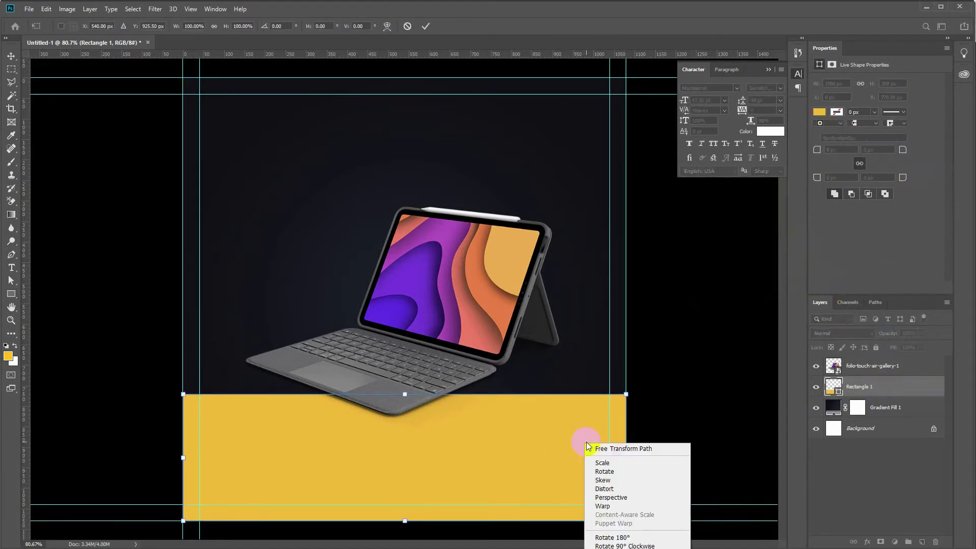
pyautogui.rightClick(572, 403)
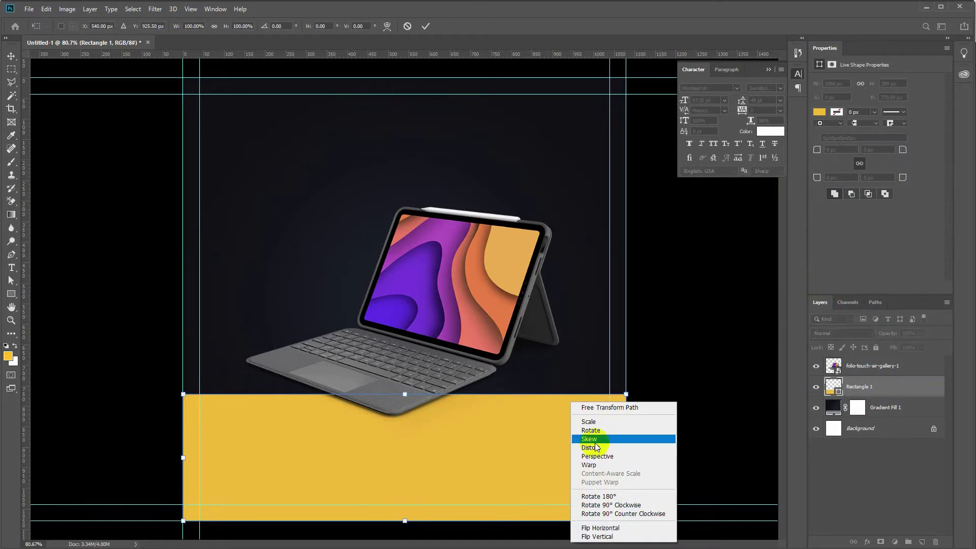
pyautogui.click(599, 450)
pyautogui.moveTo(626, 457); pyautogui.dragTo(631, 271)
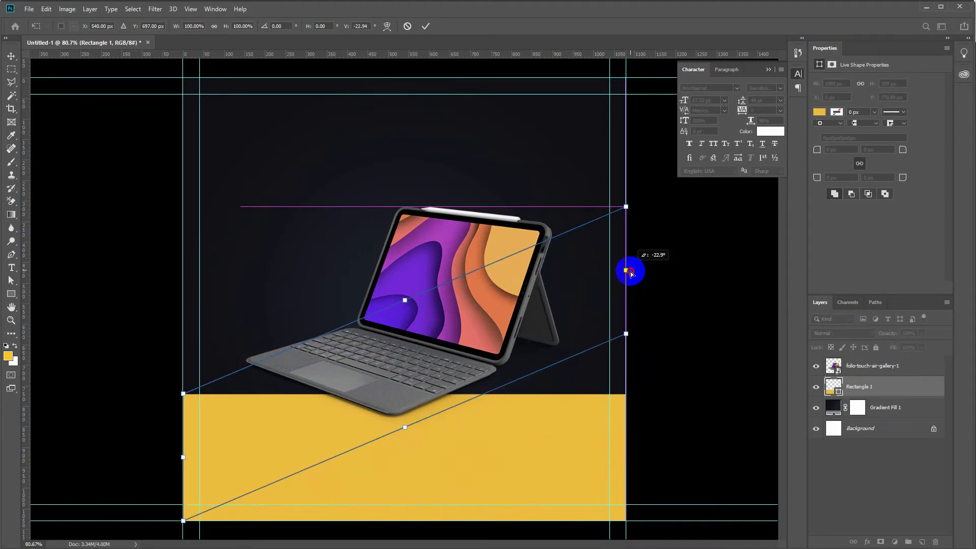
pyautogui.moveTo(630, 274); pyautogui.dragTo(631, 274)
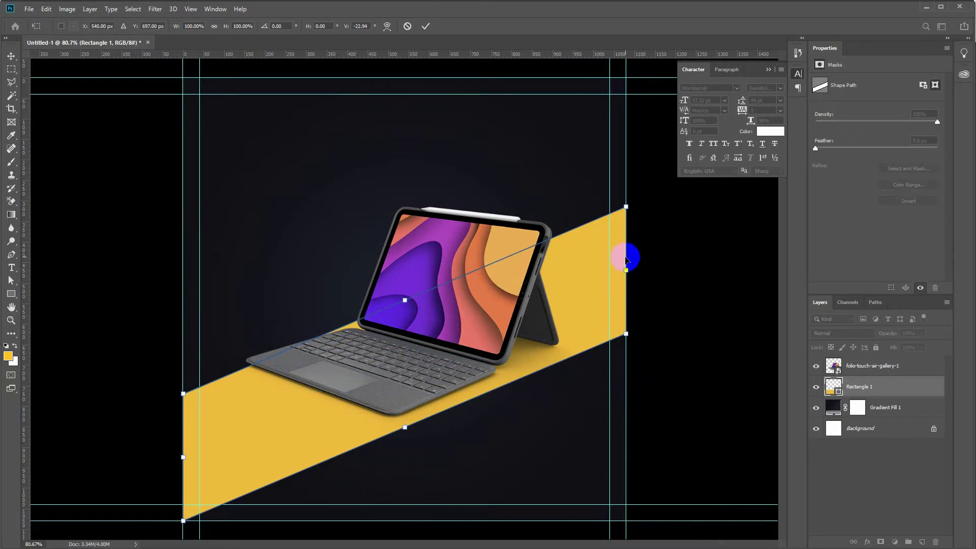
pyautogui.press('u')
pyautogui.click(512, 209)
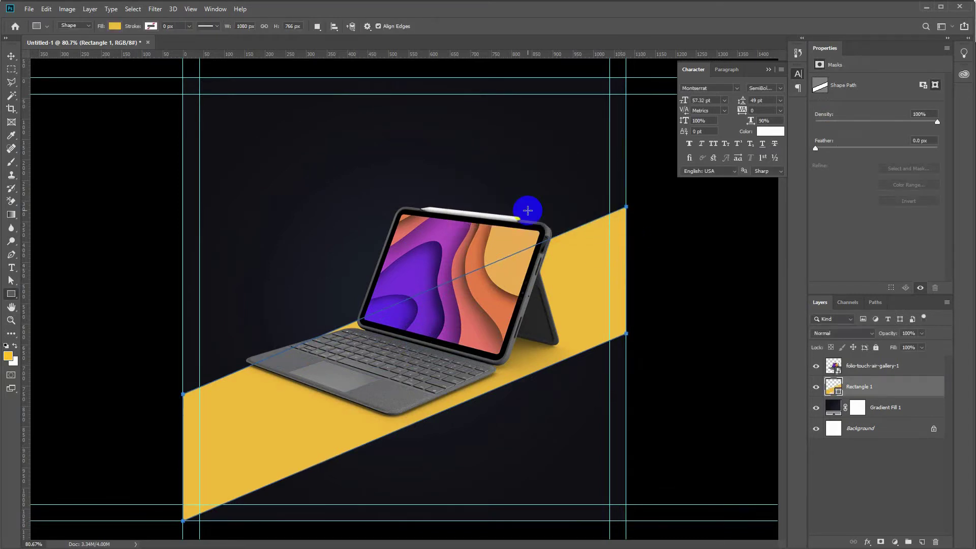
# Drag the band's left and top-right anchor points upward to thicken it.
pyautogui.click(183, 395)
pyautogui.moveTo(182, 395); pyautogui.dragTo(184, 368)
pyautogui.moveTo(626, 207); pyautogui.dragTo(630, 186)
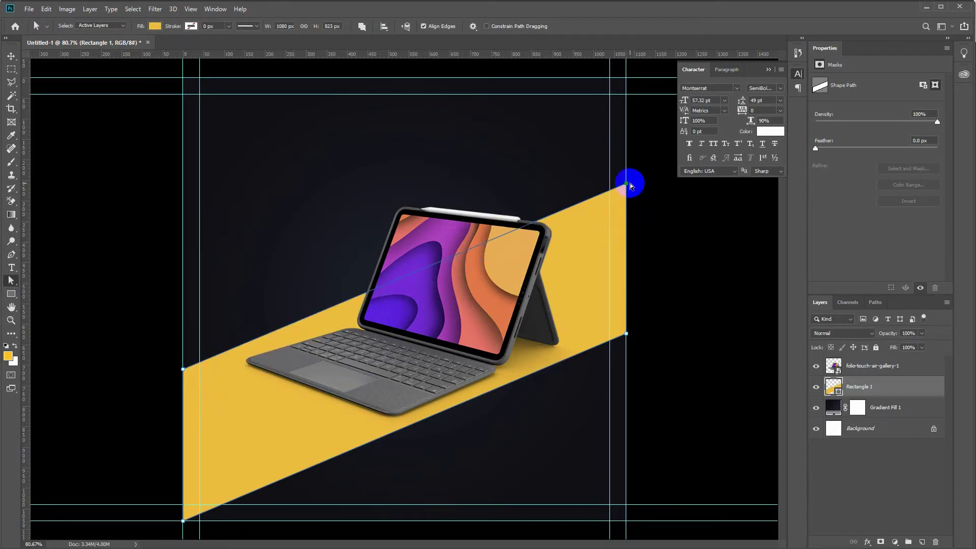
pyautogui.moveTo(629, 186); pyautogui.dragTo(627, 183)
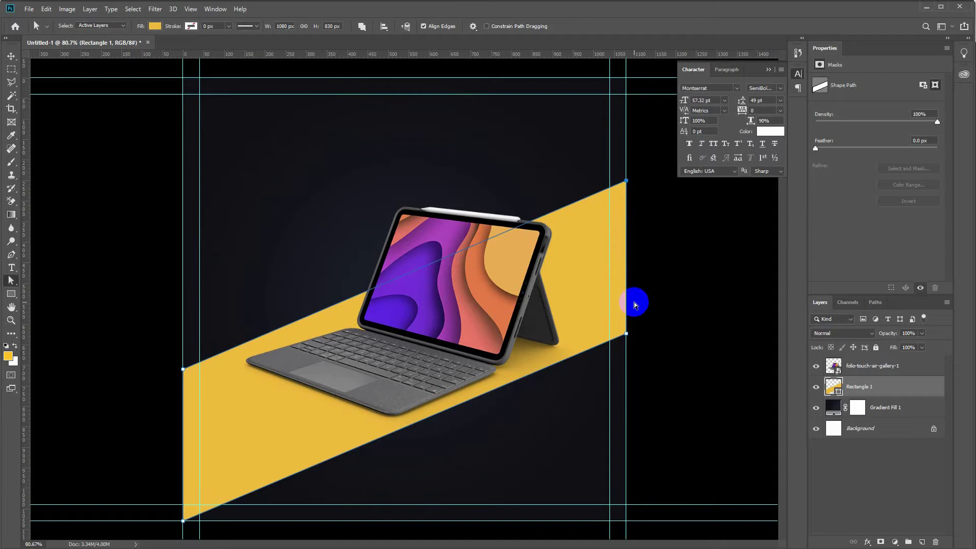
pyautogui.click(536, 464)
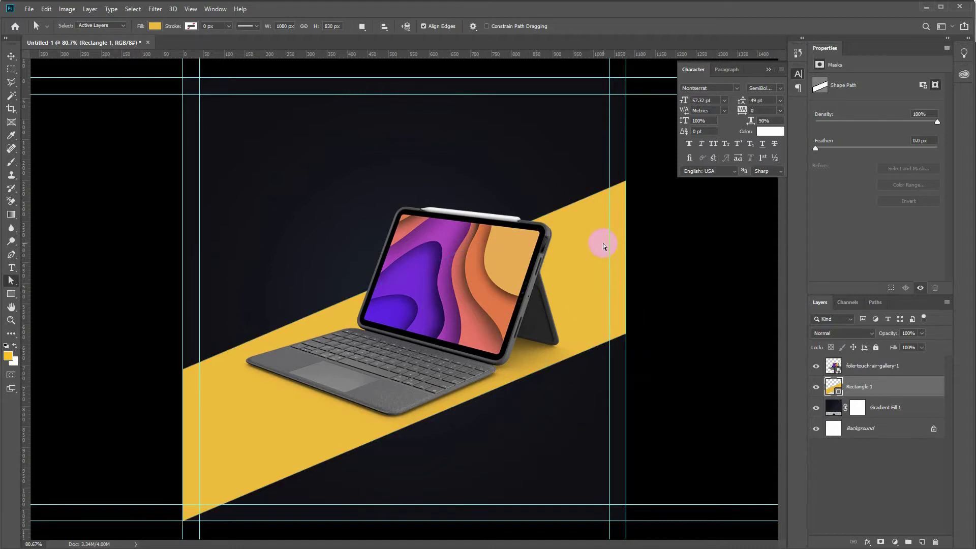
# Duplicate Rectangle 1, shift the copy slightly up, and set its opacity to 50%.
pyautogui.press('v')
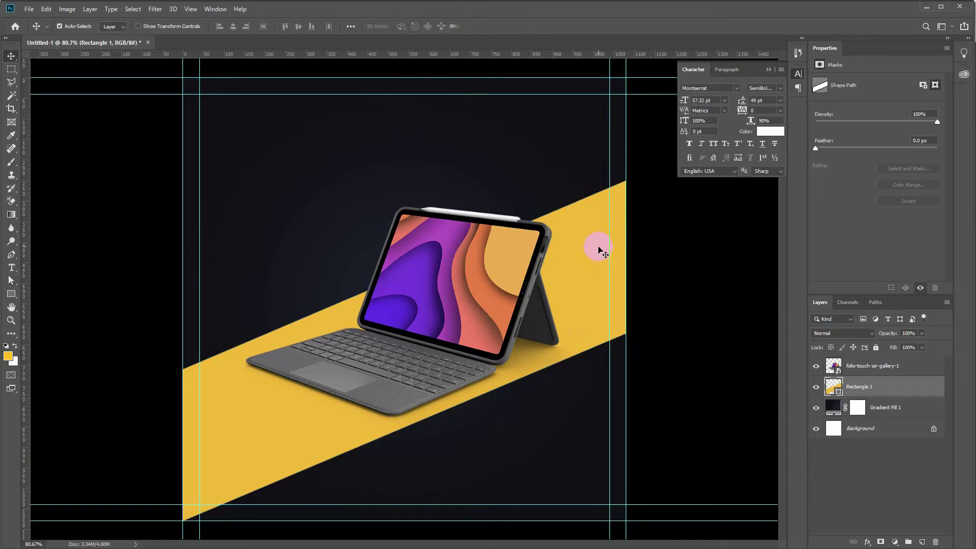
pyautogui.click(884, 400)
pyautogui.hotkey('ctrl', 'j')
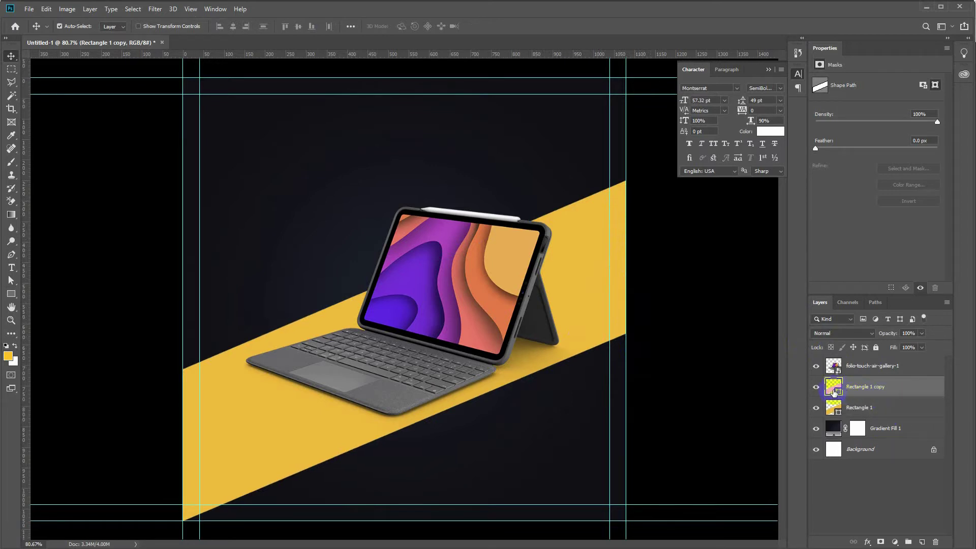
pyautogui.hotkey('ctrl', 't')
pyautogui.moveTo(599, 297); pyautogui.dragTo(599, 287)
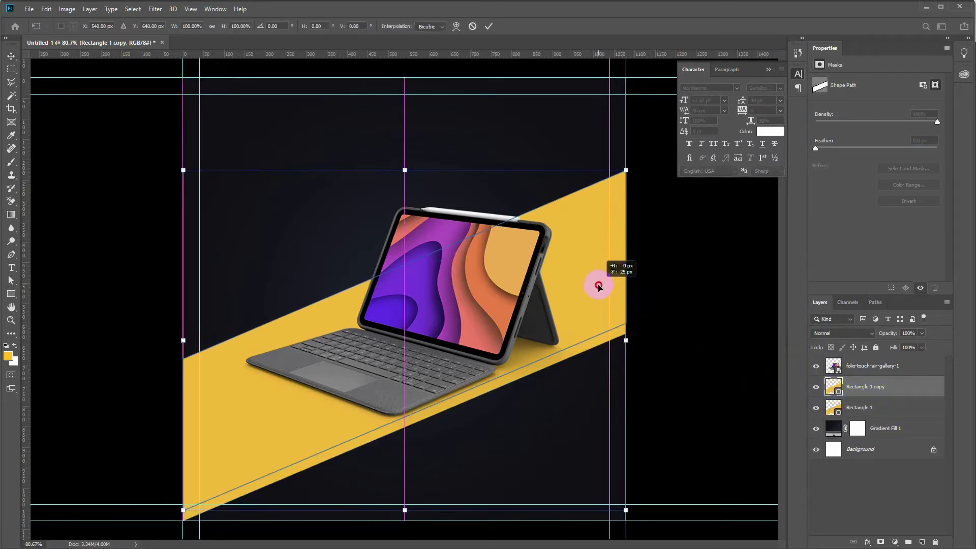
pyautogui.press('Return')
pyautogui.click(908, 333)
pyautogui.write('50')
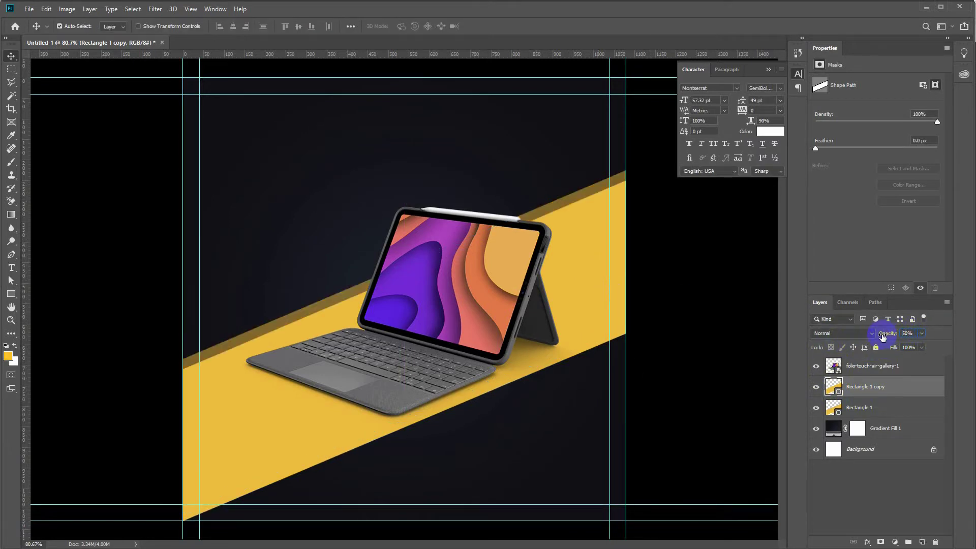
pyautogui.moveTo(882, 337); pyautogui.dragTo(876, 338)
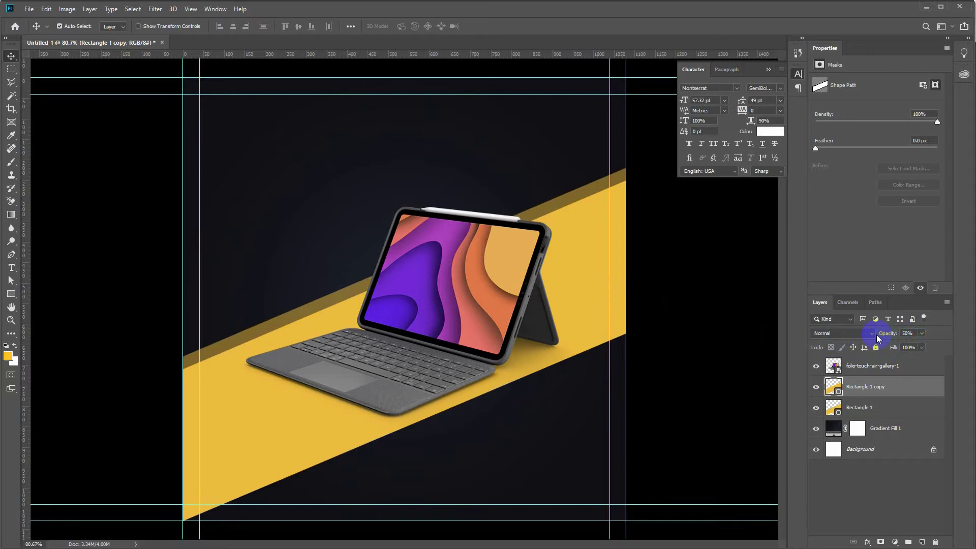
# Lower the copy stripe's top-right anchor point with the Direct Selection tool.
pyautogui.press('a')
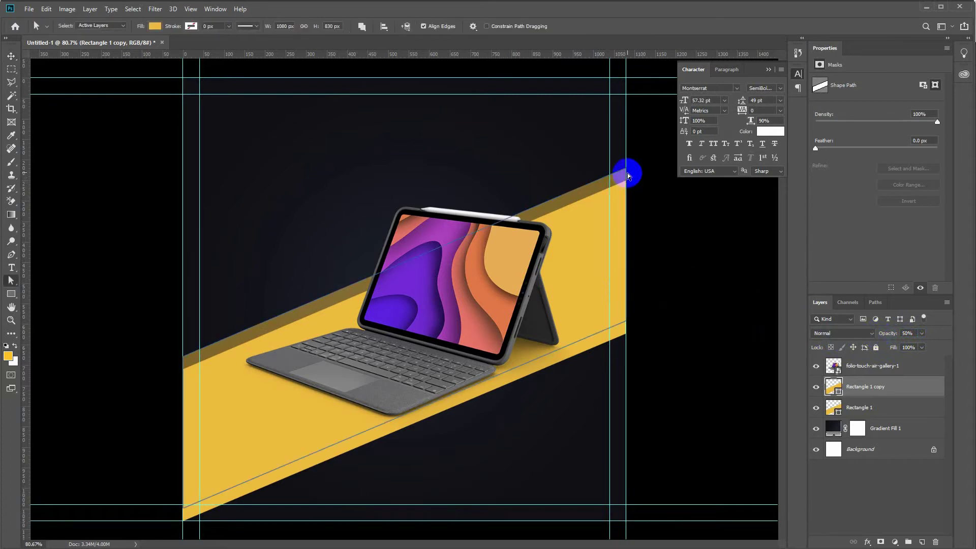
pyautogui.rightClick(10, 280)
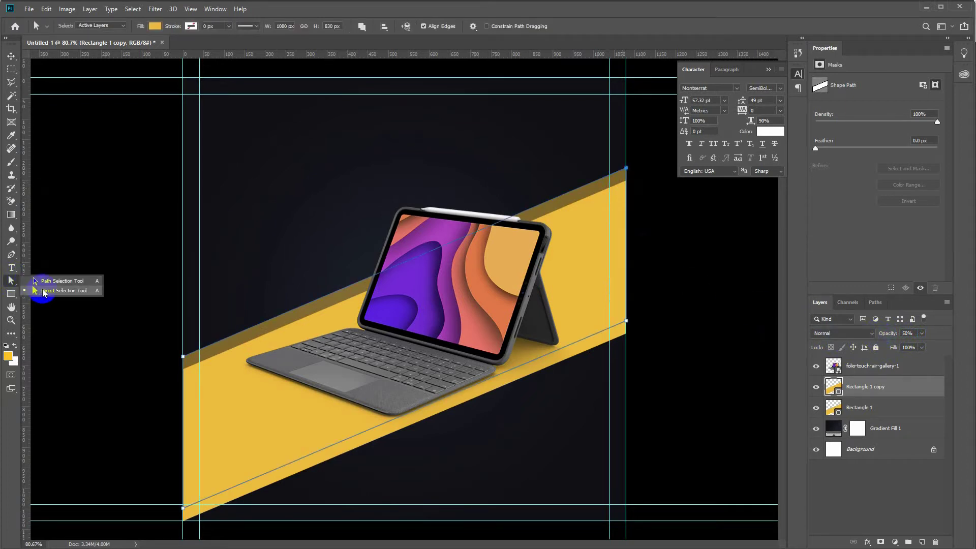
pyautogui.click(56, 292)
pyautogui.click(165, 288)
pyautogui.click(626, 162)
pyautogui.moveTo(626, 162); pyautogui.dragTo(628, 183)
pyautogui.press('Return')
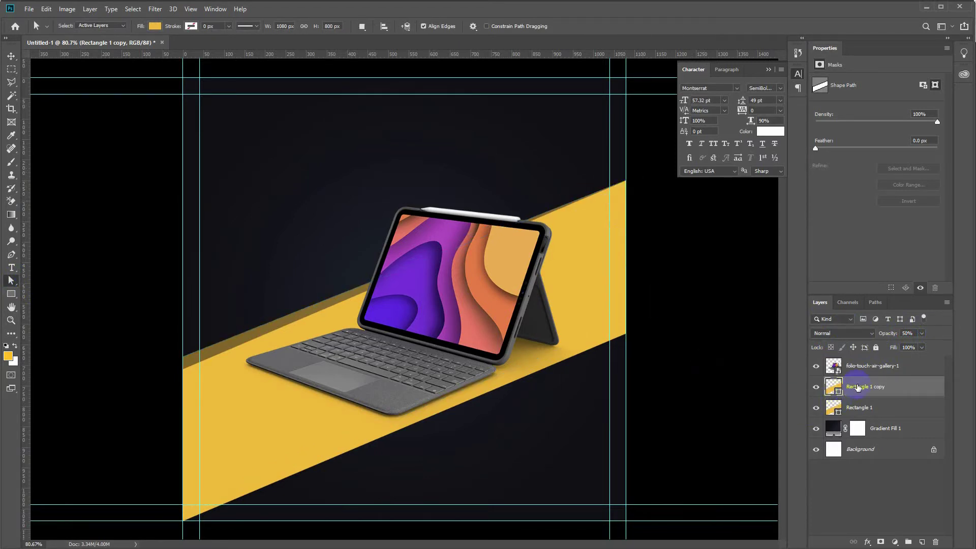
# Duplicate the copy stripe and reposition the new copy slightly.
pyautogui.hotkey('ctrl', 'j')
pyautogui.click(858, 408)
pyautogui.hotkey('ctrl', 't')
pyautogui.moveTo(596, 284); pyautogui.dragTo(596, 309)
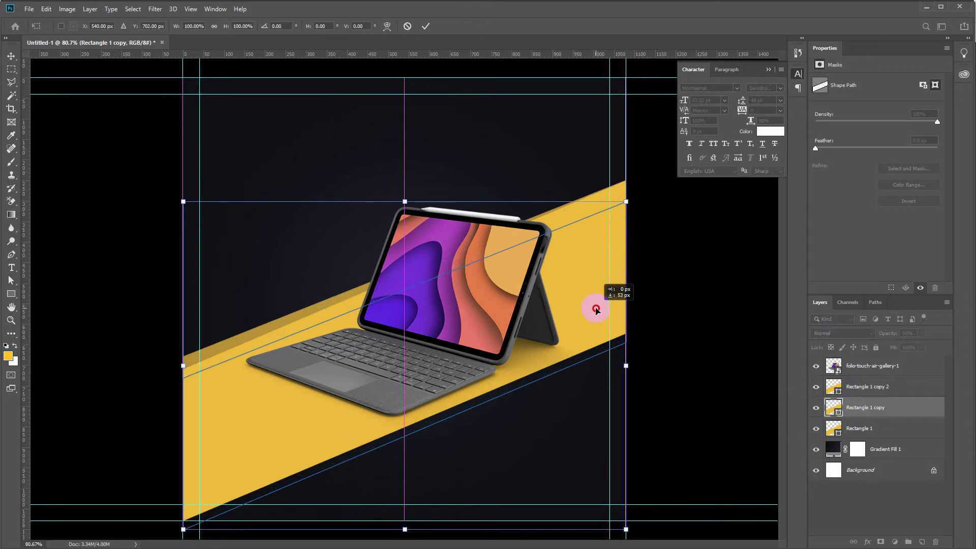
pyautogui.press('Return')
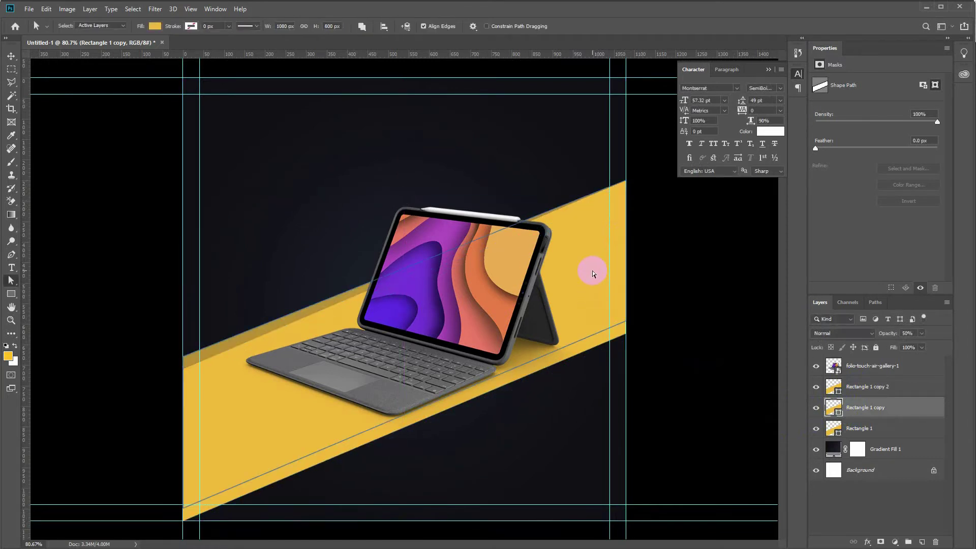
# Try flipping the stripe vertically, cancel it, and delete the extra Rectangle 1 copy 2 layer.
pyautogui.hotkey('ctrl', 't')
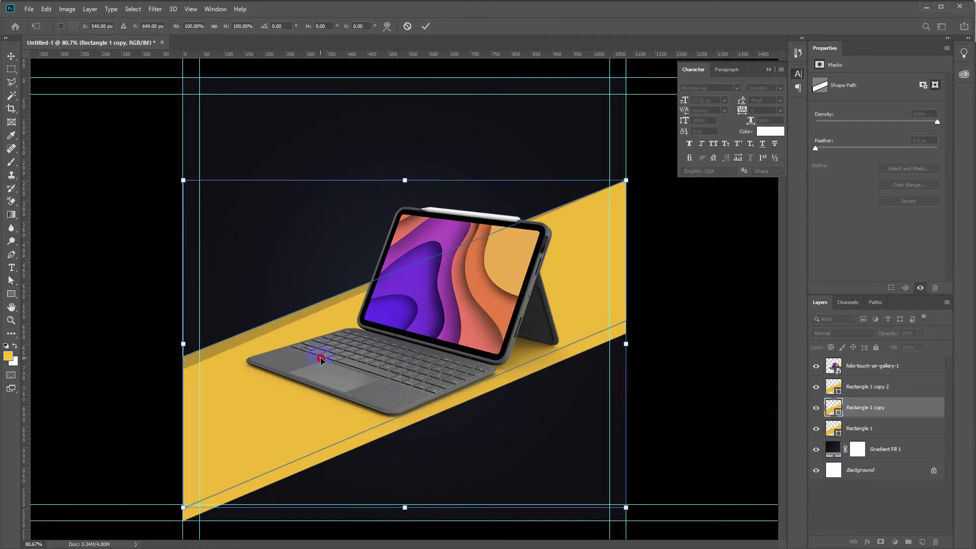
pyautogui.rightClick(263, 374)
pyautogui.click(308, 509)
pyautogui.press('Escape')
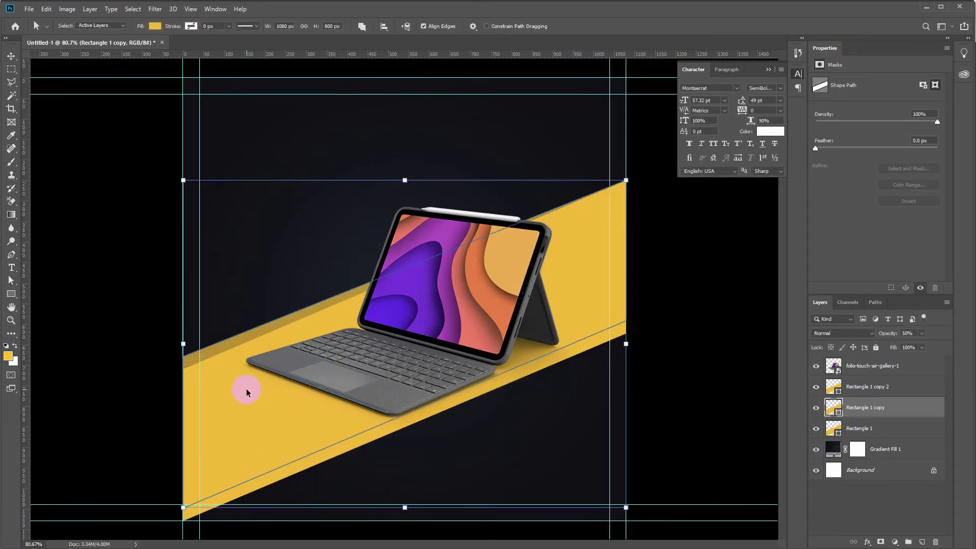
pyautogui.hotkey('ctrl', 't')
pyautogui.rightClick(247, 391)
pyautogui.click(275, 505)
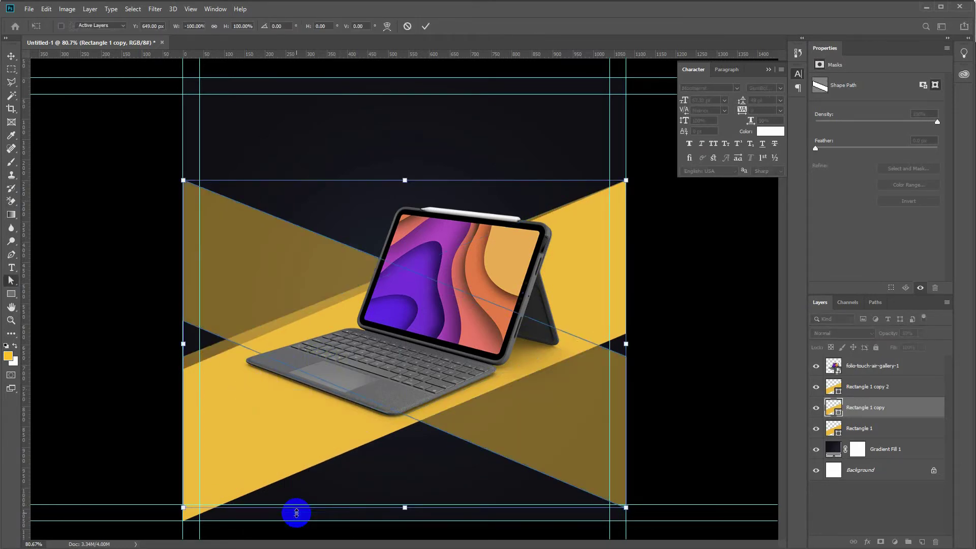
pyautogui.press('Escape')
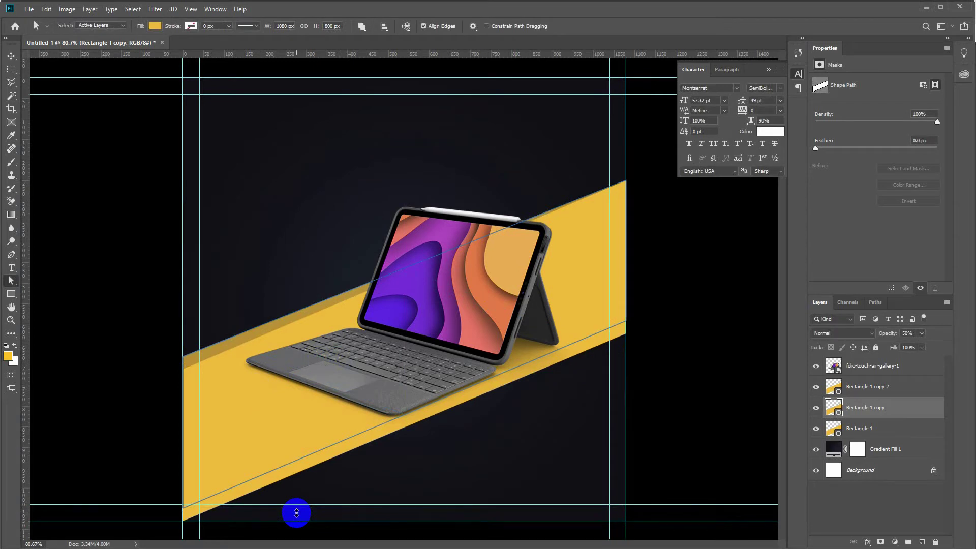
pyautogui.press('Delete')
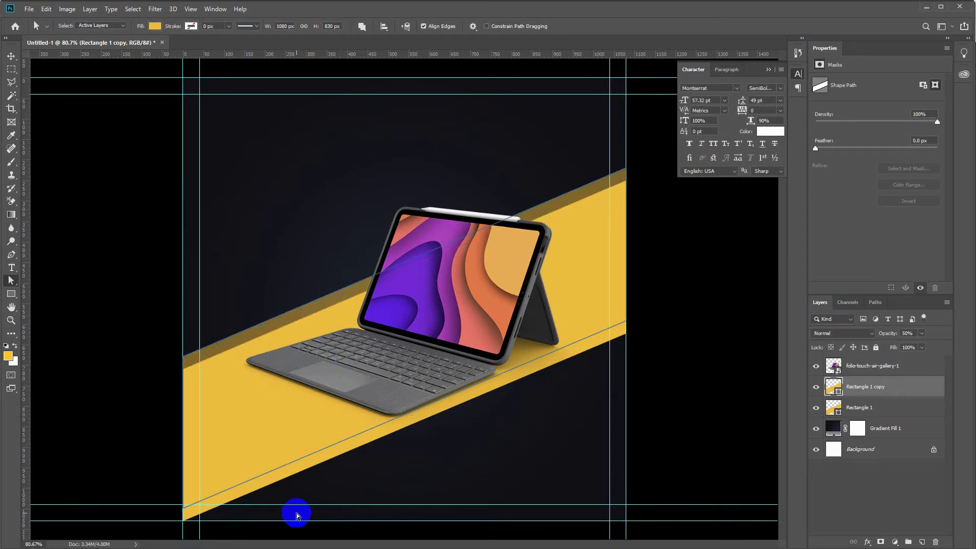
# Skew the Rectangle 1 copy stripe so its top edge tilts down at the right.
pyautogui.hotkey('ctrl', 't')
pyautogui.rightClick(610, 233)
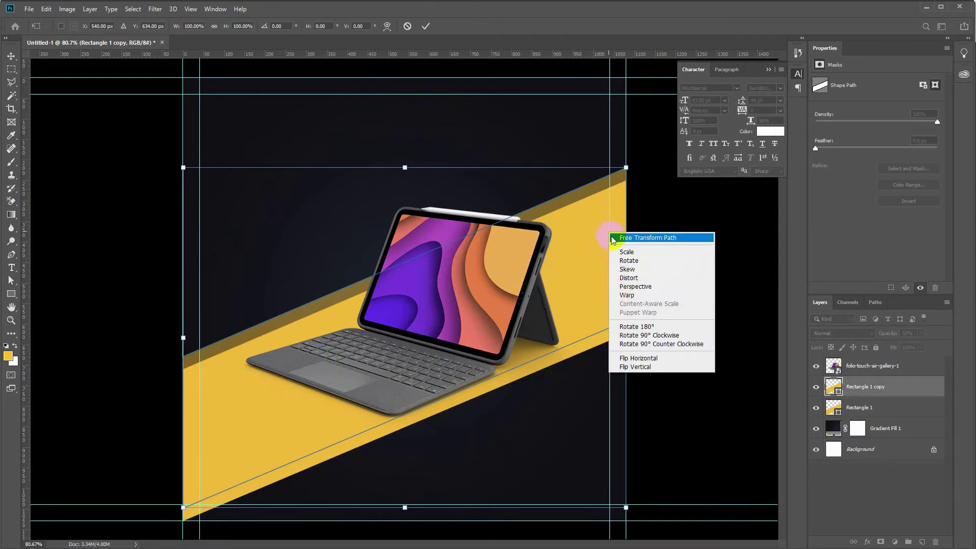
pyautogui.click(633, 269)
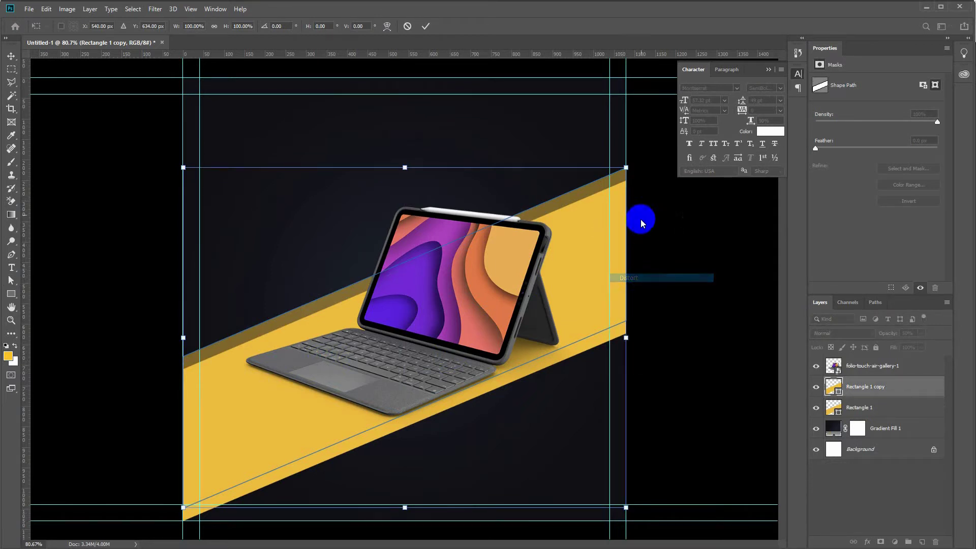
pyautogui.moveTo(626, 167); pyautogui.dragTo(627, 179)
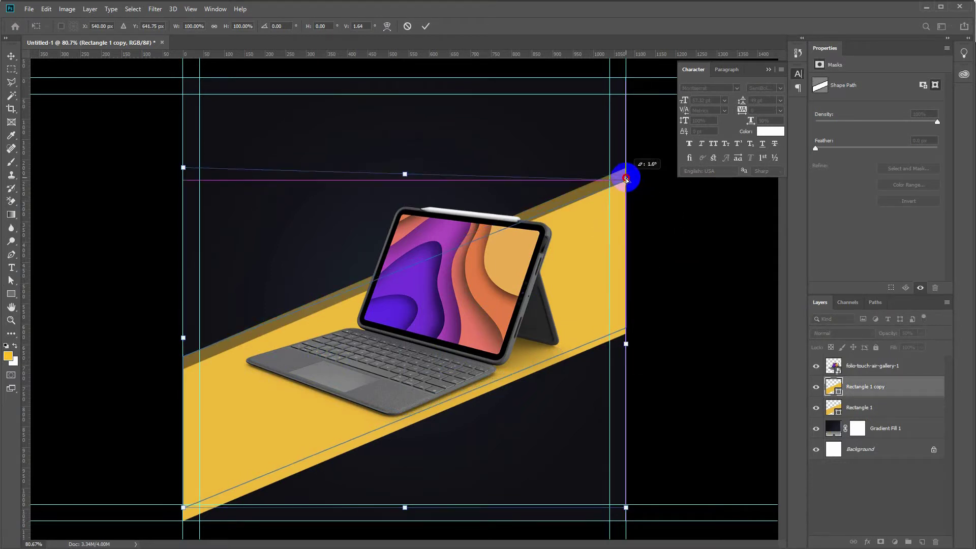
pyautogui.press('Return')
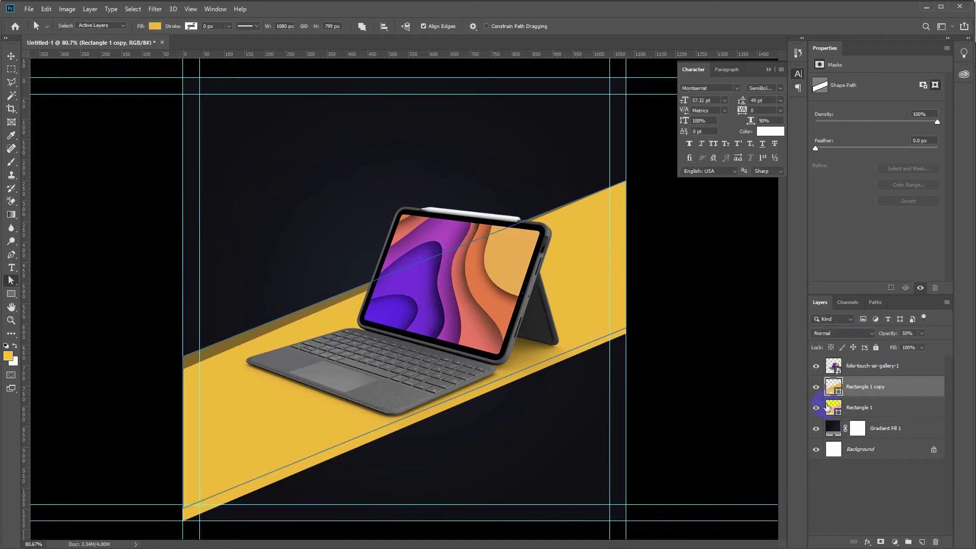
pyautogui.hotkey('ctrl', 't')
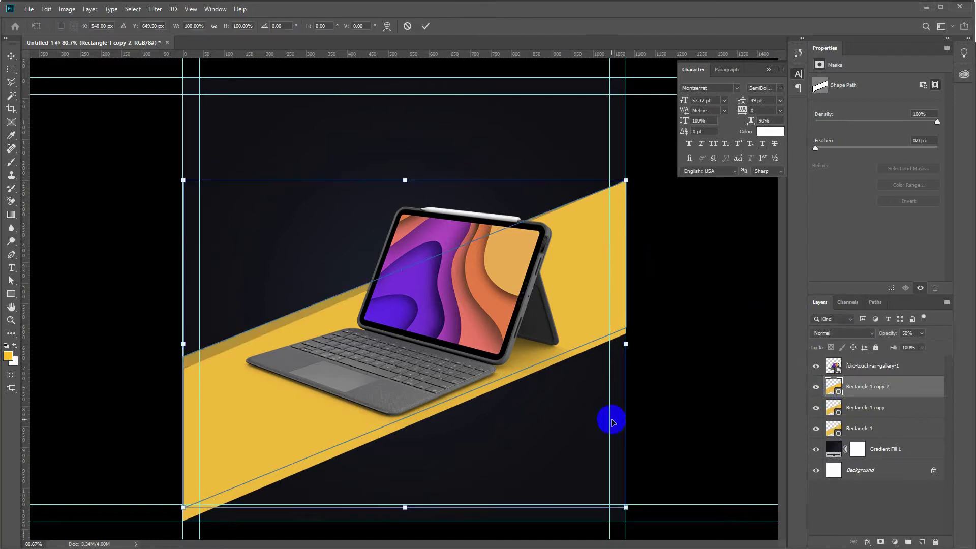
# Move the band copy slightly down and distort its right side lower.
pyautogui.moveTo(570, 287); pyautogui.dragTo(571, 303)
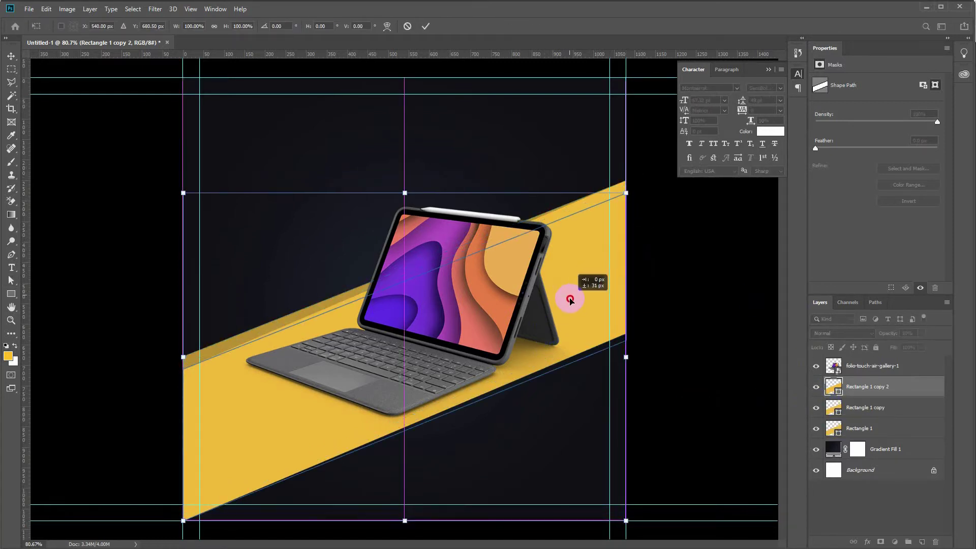
pyautogui.moveTo(571, 304); pyautogui.dragTo(575, 301)
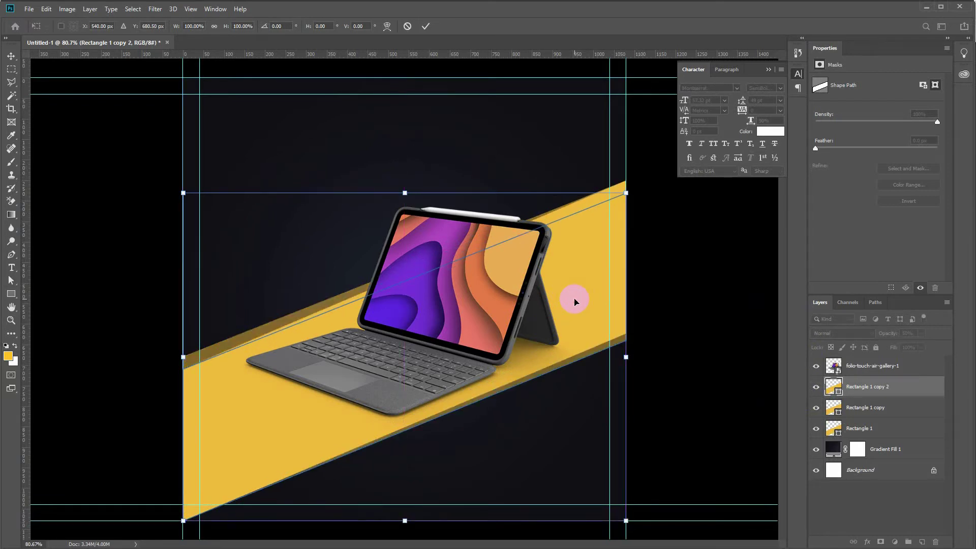
pyautogui.rightClick(617, 305)
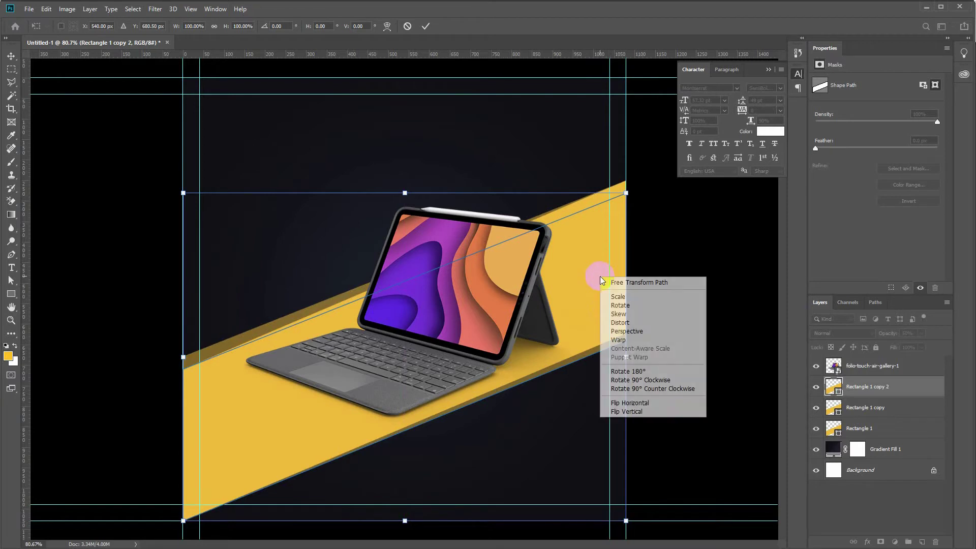
pyautogui.click(619, 323)
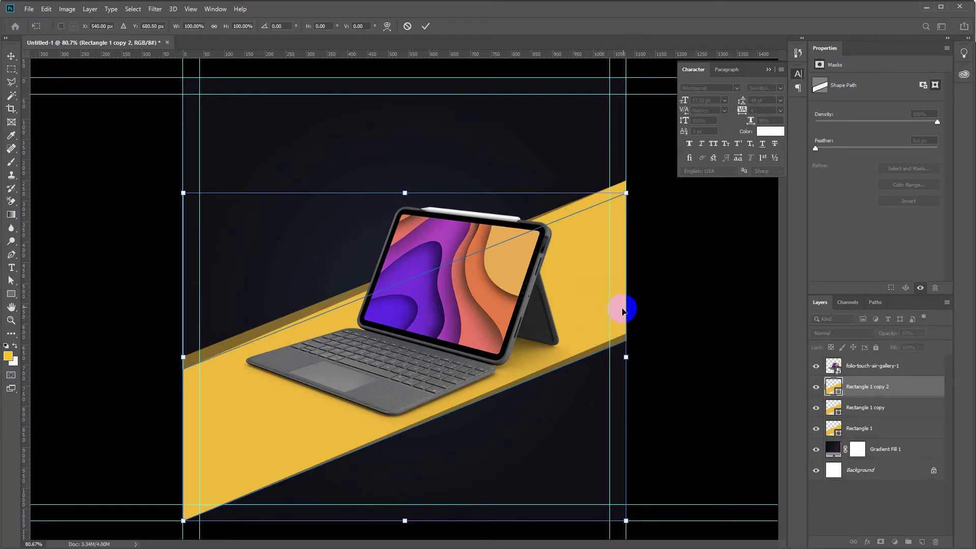
pyautogui.moveTo(626, 268); pyautogui.dragTo(627, 278)
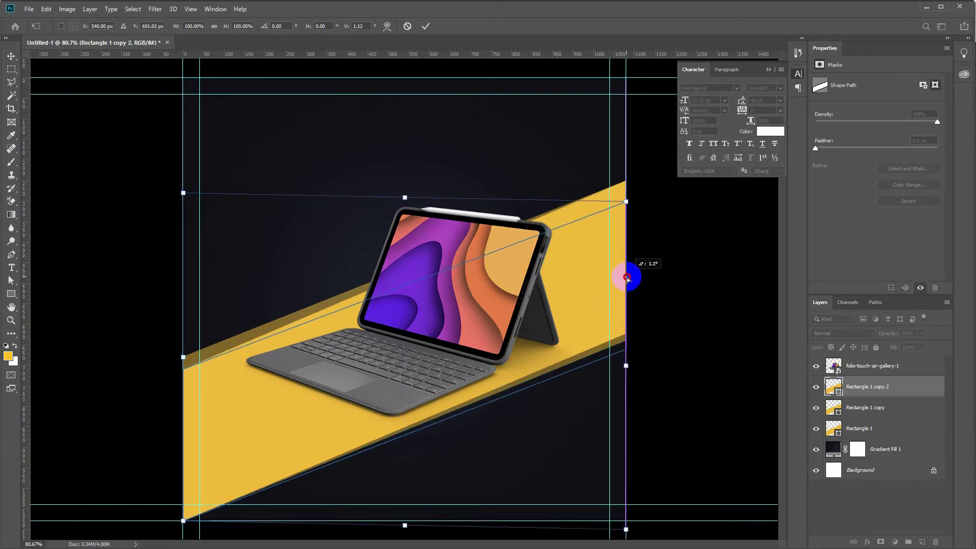
pyautogui.press('Return')
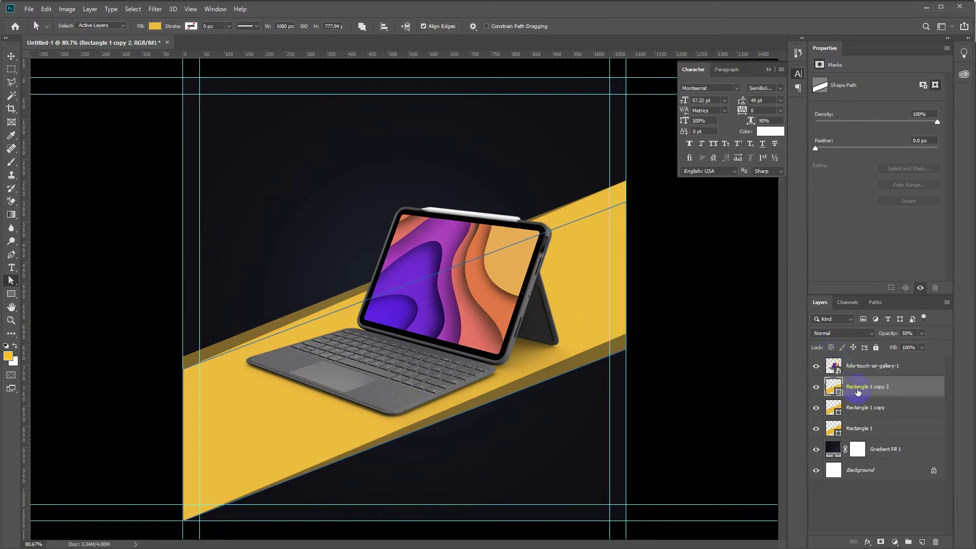
# Give the first band copy an orange-yellow gradient fill.
pyautogui.press('u')
pyautogui.click(115, 26)
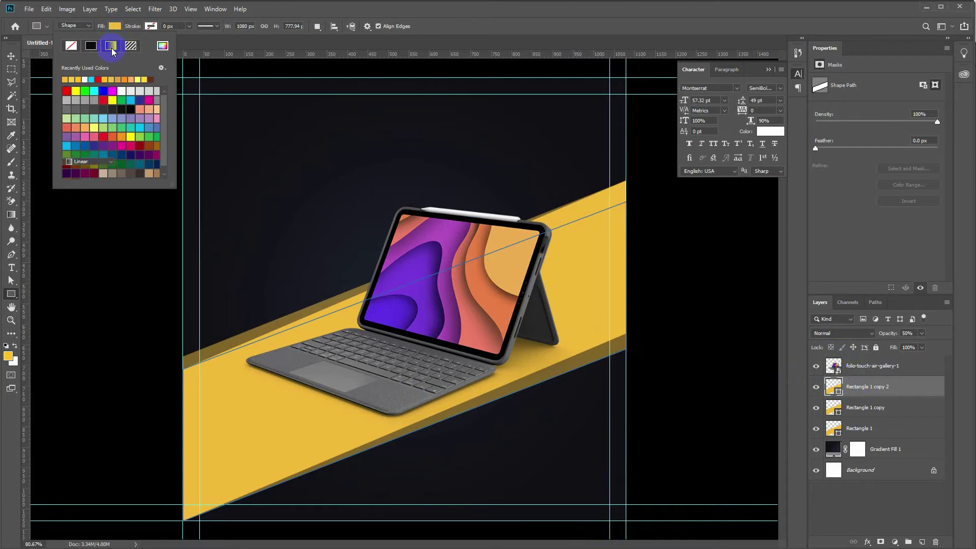
pyautogui.click(111, 47)
pyautogui.click(135, 90)
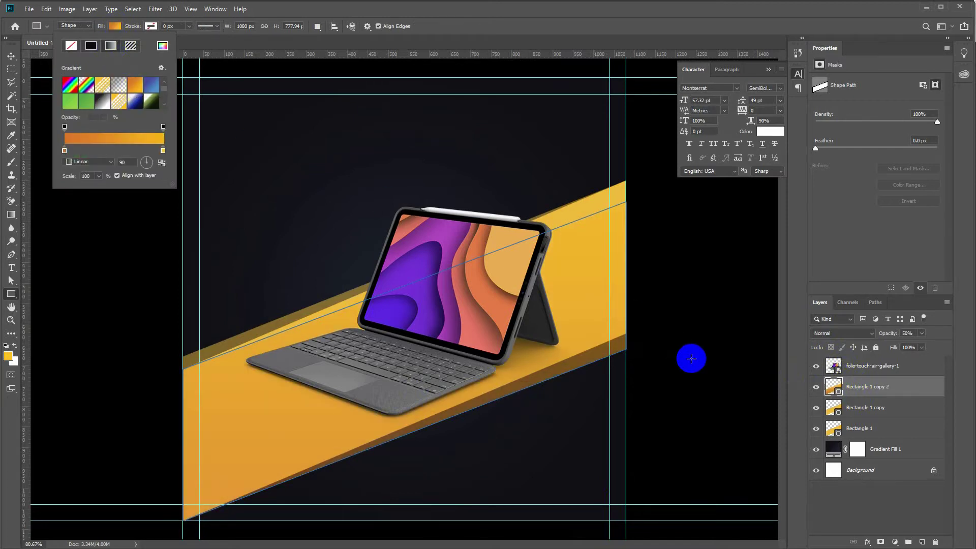
# Apply the same orange-yellow gradient fill to Rectangle 1 copy.
pyautogui.click(860, 407)
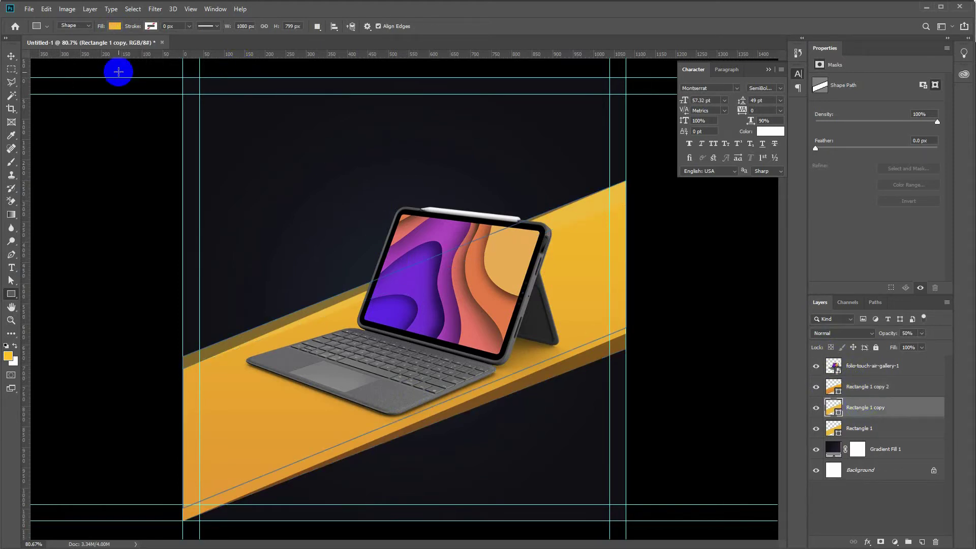
pyautogui.click(115, 26)
pyautogui.click(110, 46)
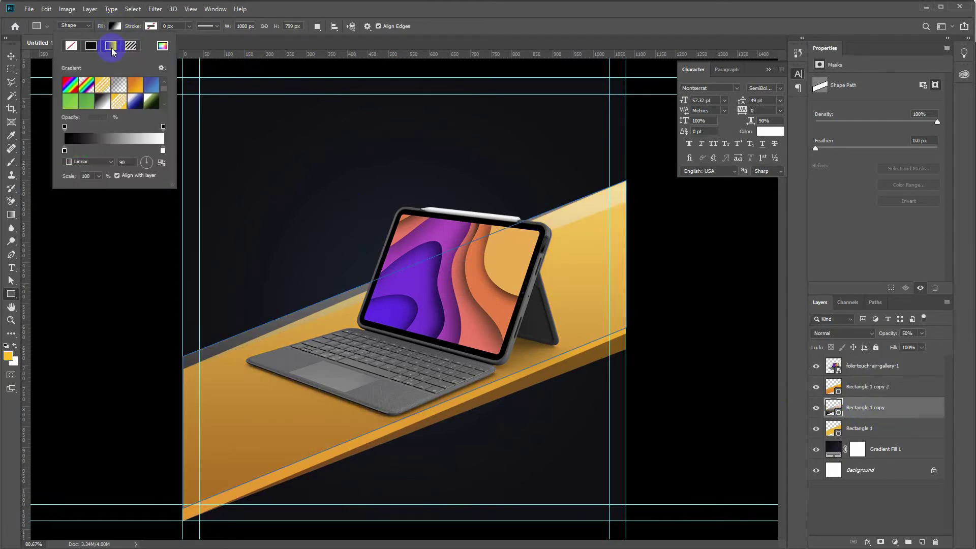
pyautogui.click(135, 85)
pyautogui.click(134, 86)
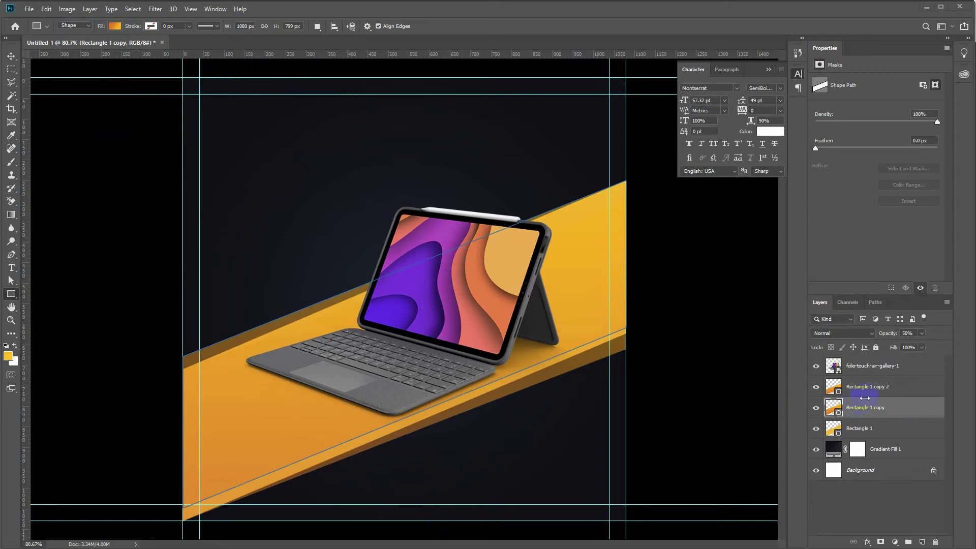
pyautogui.click(877, 388)
# Unlock the Background and group it with the band layers into a group named BG.
pyautogui.press('v')
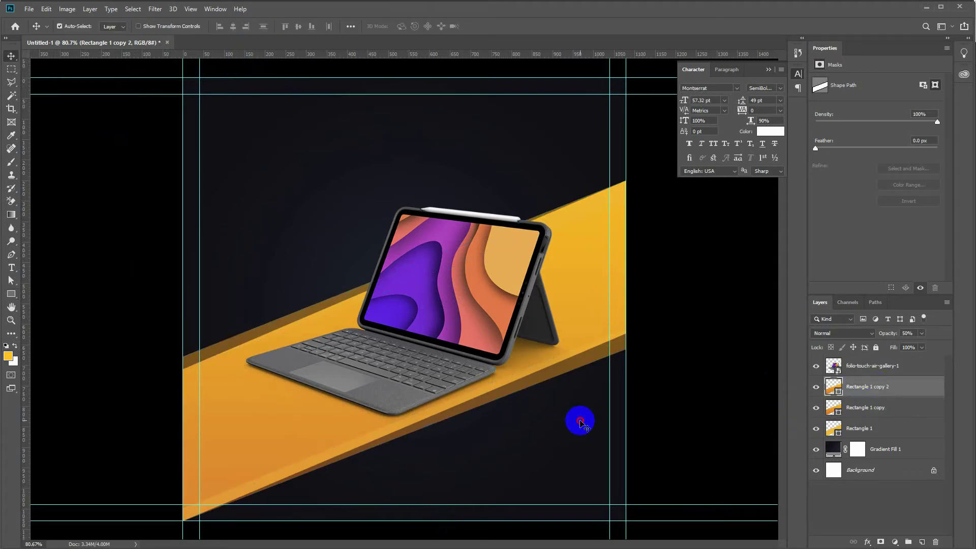
pyautogui.click(582, 423)
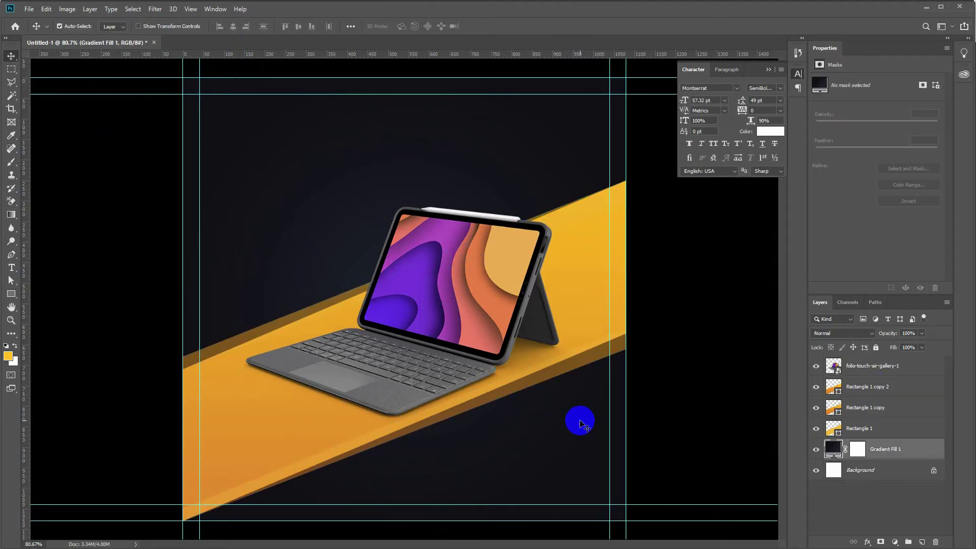
pyautogui.click(878, 384)
pyautogui.click(934, 470)
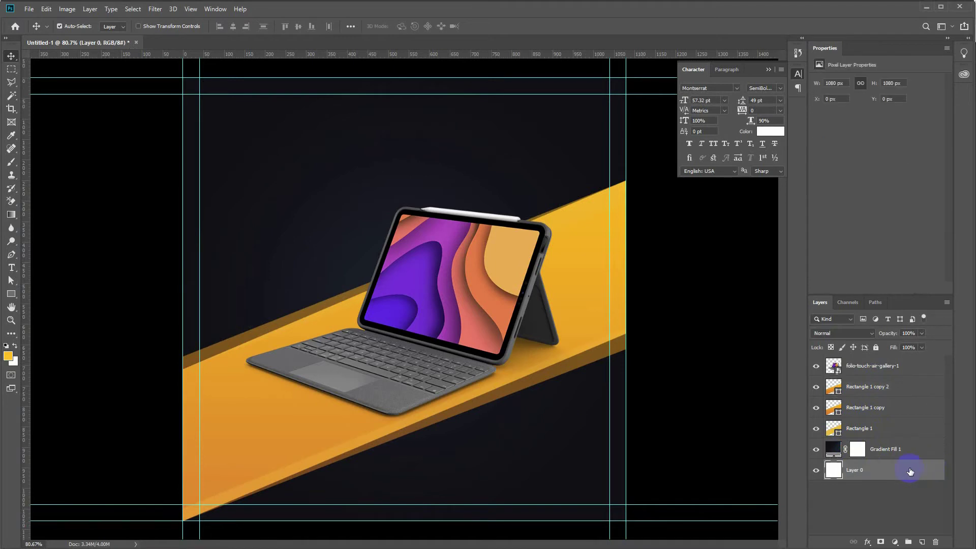
pyautogui.keyDown('shift'); pyautogui.click(869, 393); pyautogui.keyUp('shift')
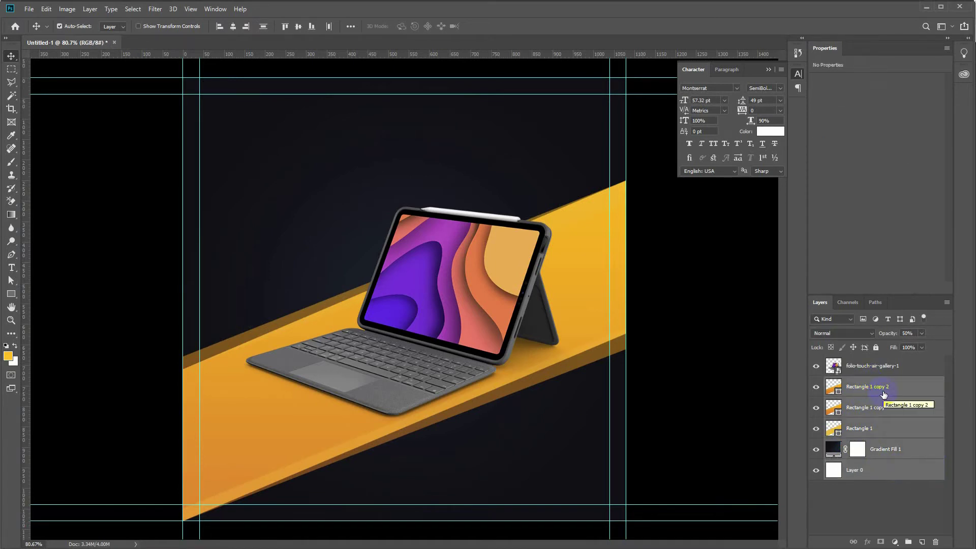
pyautogui.click(90, 10)
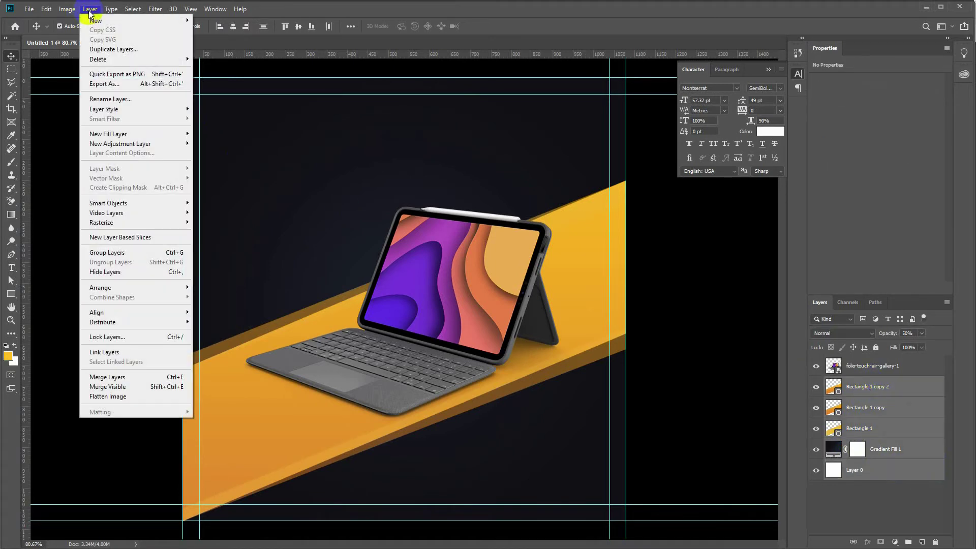
pyautogui.click(133, 252)
pyautogui.doubleClick(852, 387)
pyautogui.write('G')
pyautogui.press('Return')
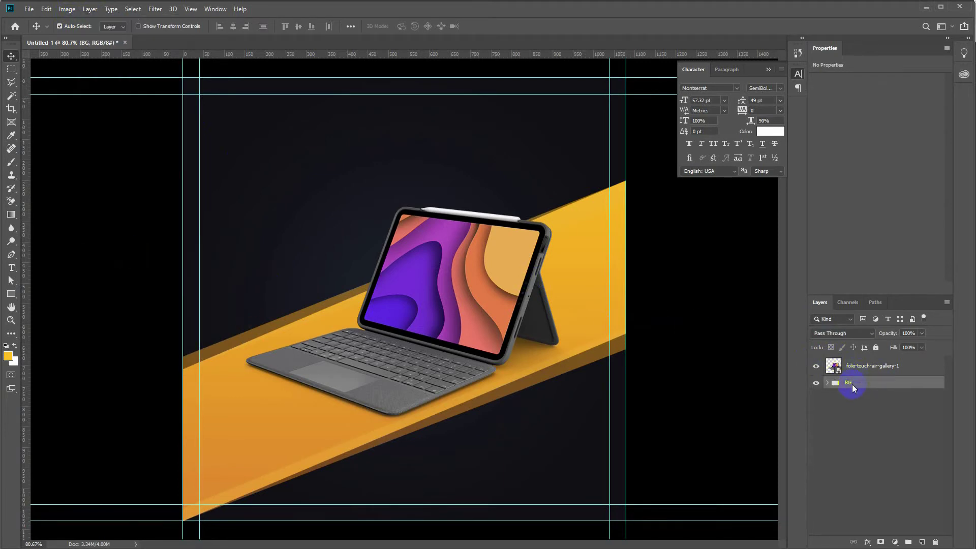
# Put the tablet image layer in a collapsed group named Image.
pyautogui.click(866, 367)
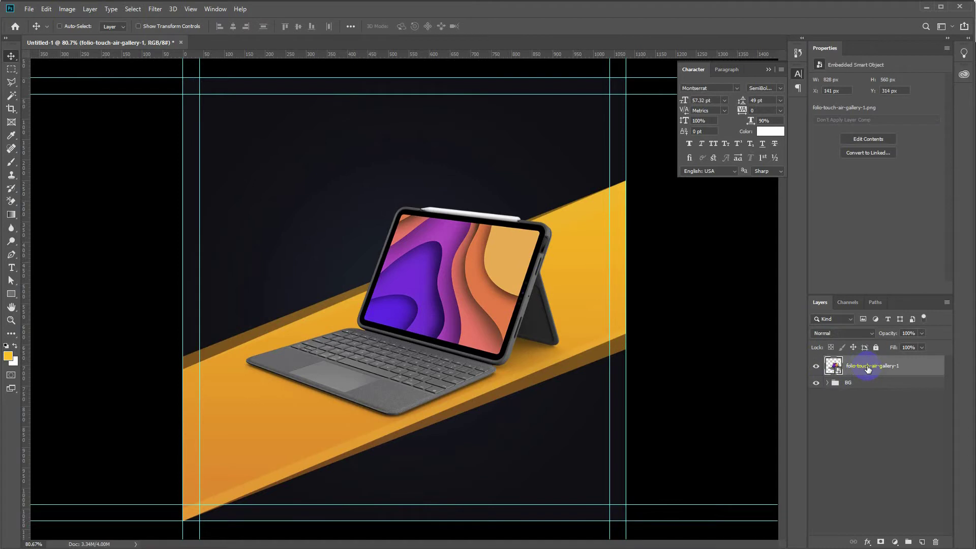
pyautogui.hotkey('ctrl', 'g')
pyautogui.doubleClick(855, 362)
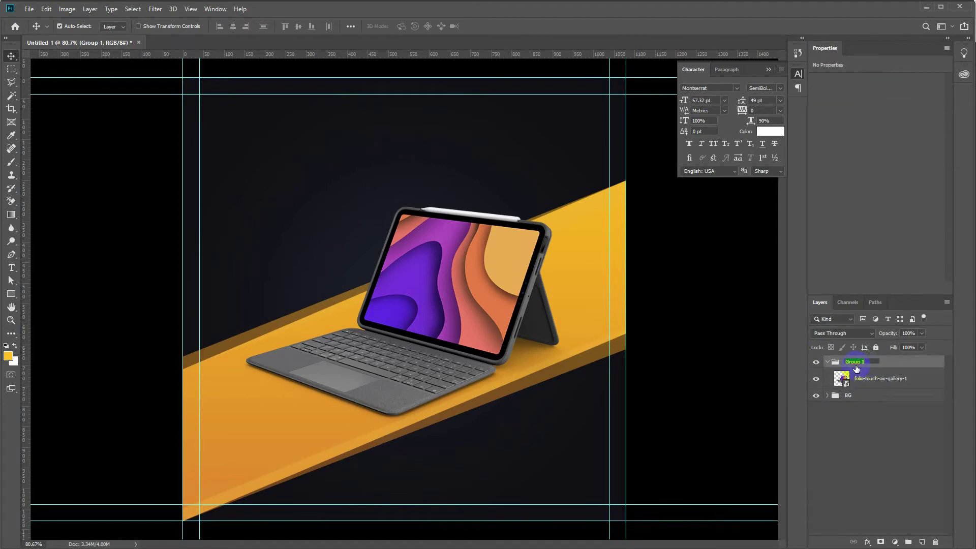
pyautogui.write('Image')
pyautogui.press('Return')
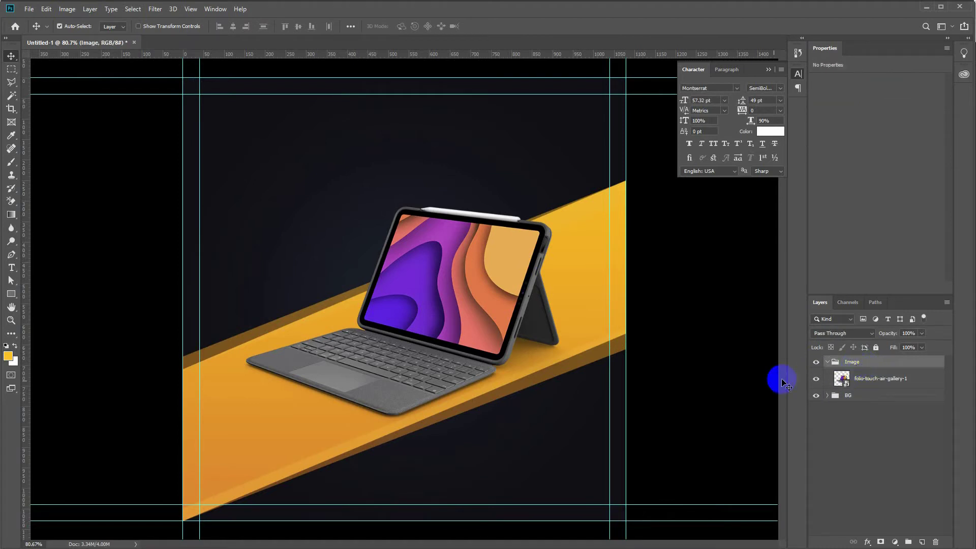
pyautogui.click(827, 362)
# Add bold two-line 'LOGO HERE' text near the top right of the poster.
pyautogui.press('t')
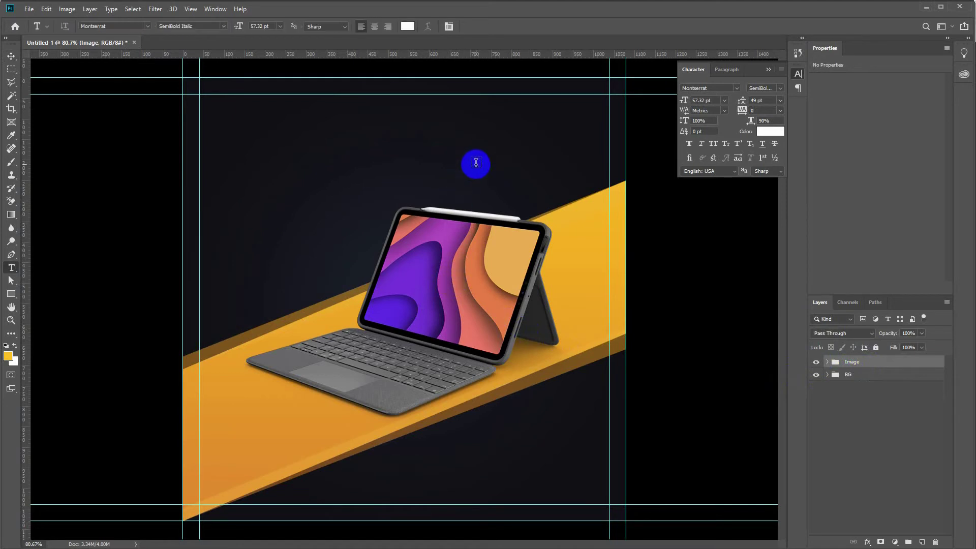
pyautogui.click(482, 127)
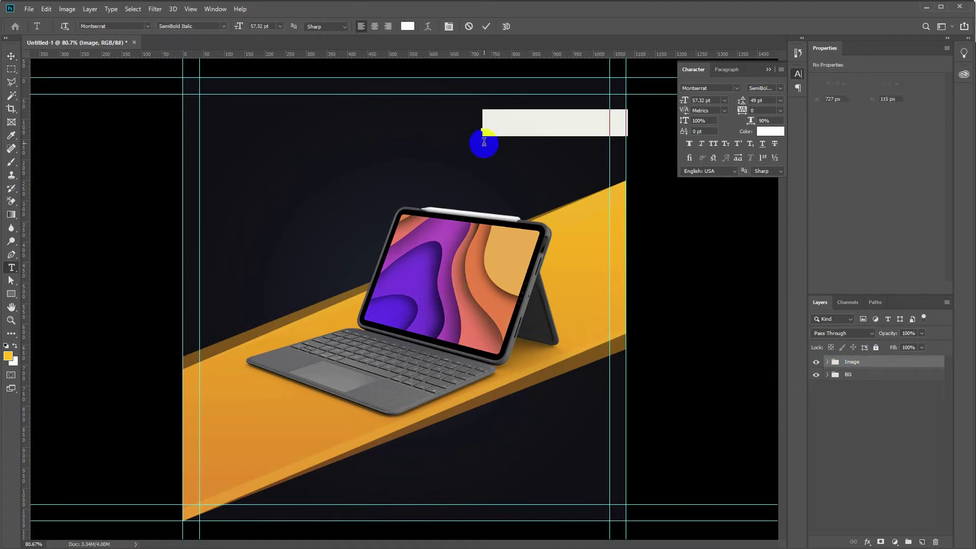
pyautogui.click(224, 26)
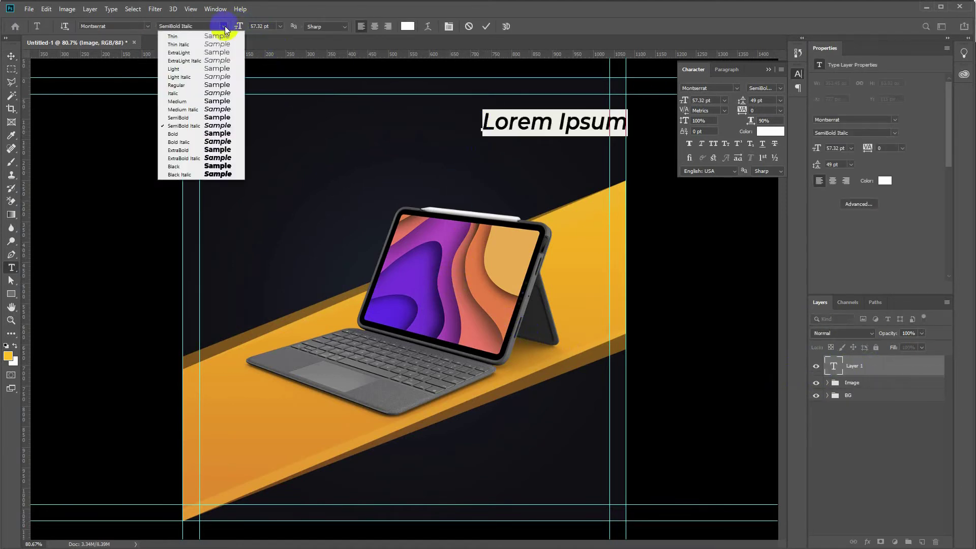
pyautogui.click(193, 134)
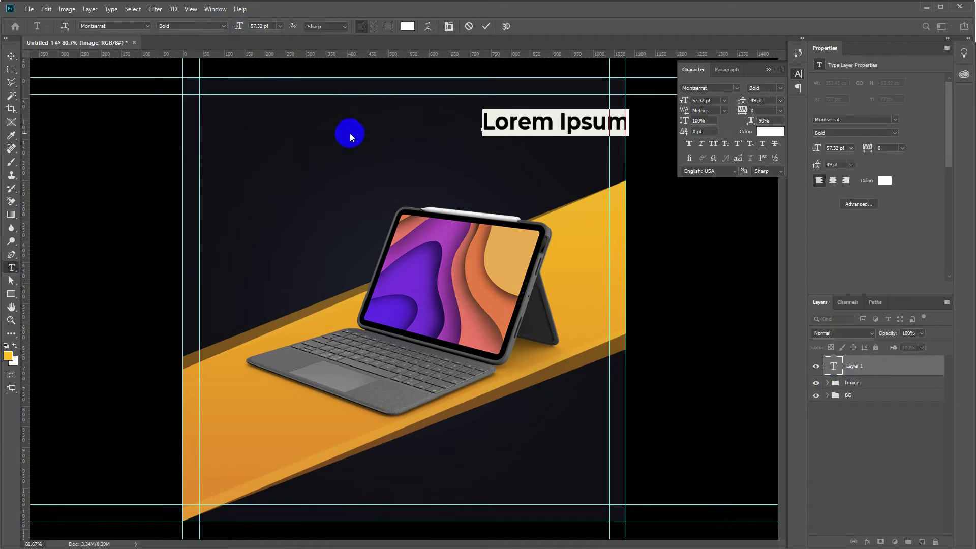
pyautogui.write('L')
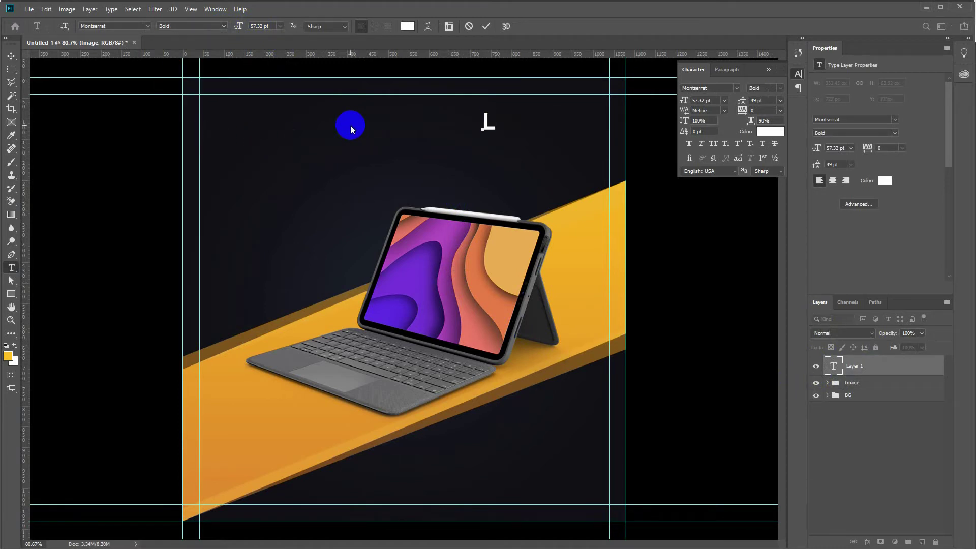
pyautogui.write('OGO')
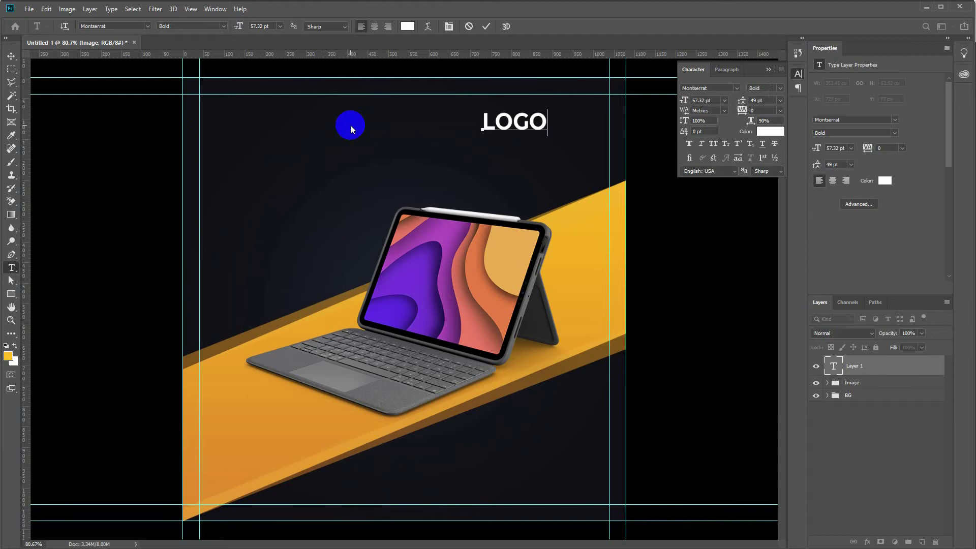
pyautogui.press('Return')
pyautogui.write('HERE')
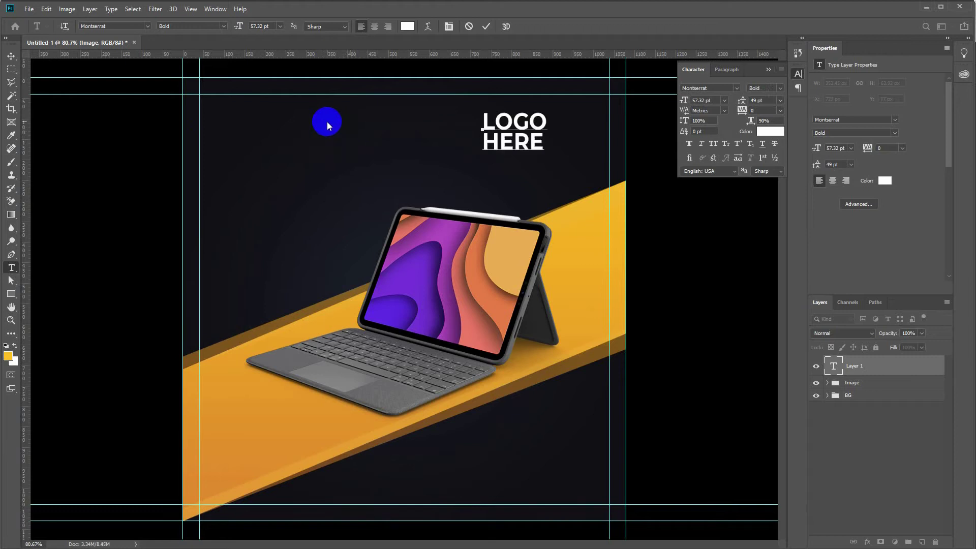
pyautogui.hotkey('ctrl', 'Return')
# Shrink the LOGO HERE text toward the top-right corner.
pyautogui.hotkey('ctrl', 't')
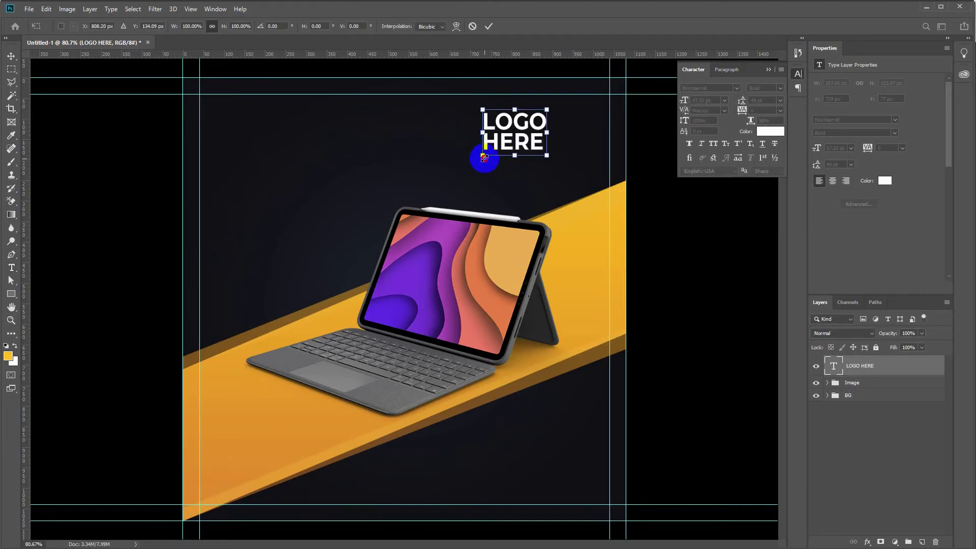
pyautogui.moveTo(484, 158)
pyautogui.mouseDown()
pyautogui.moveTo(511, 135)
pyautogui.moveTo(631, 90)
pyautogui.mouseUp()
pyautogui.press('Return')
pyautogui.press('v')
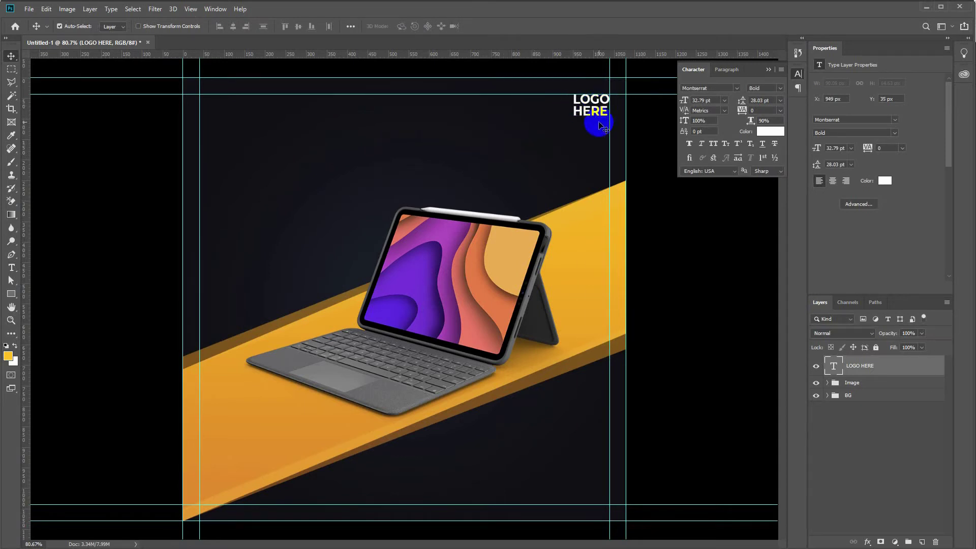
# Group the LOGO HERE text into a collapsed group named Logo.
pyautogui.hotkey('ctrl', 'g')
pyautogui.doubleClick(853, 362)
pyautogui.write('ogo')
pyautogui.press('Return')
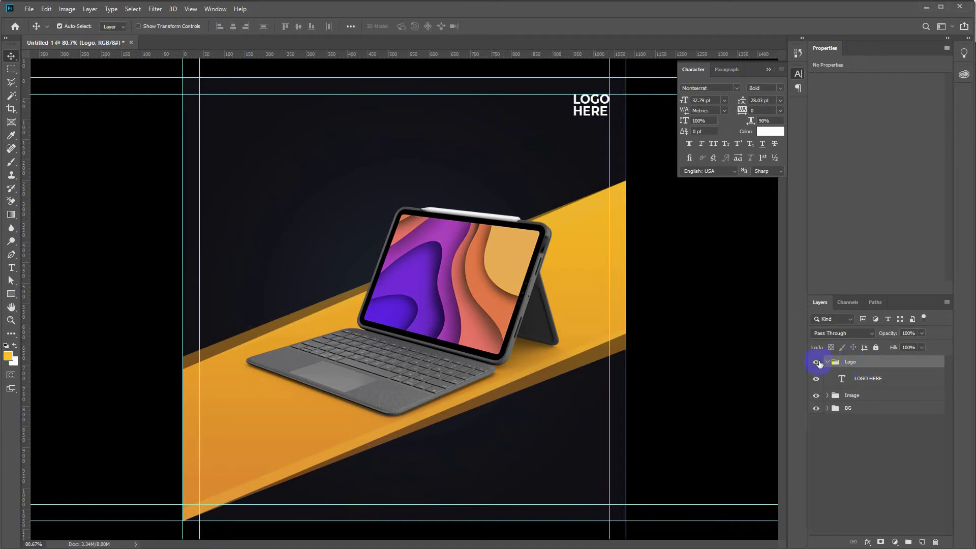
pyautogui.click(829, 362)
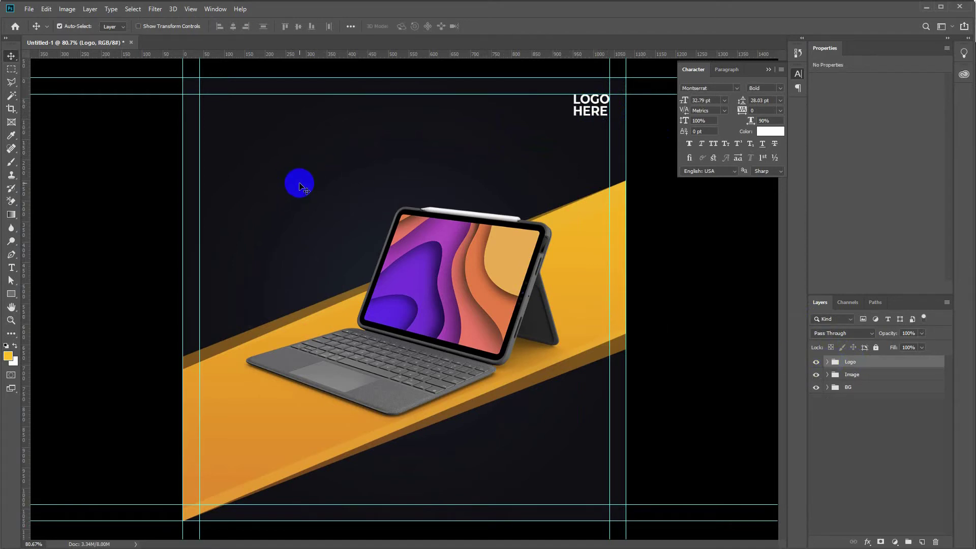
pyautogui.press('t')
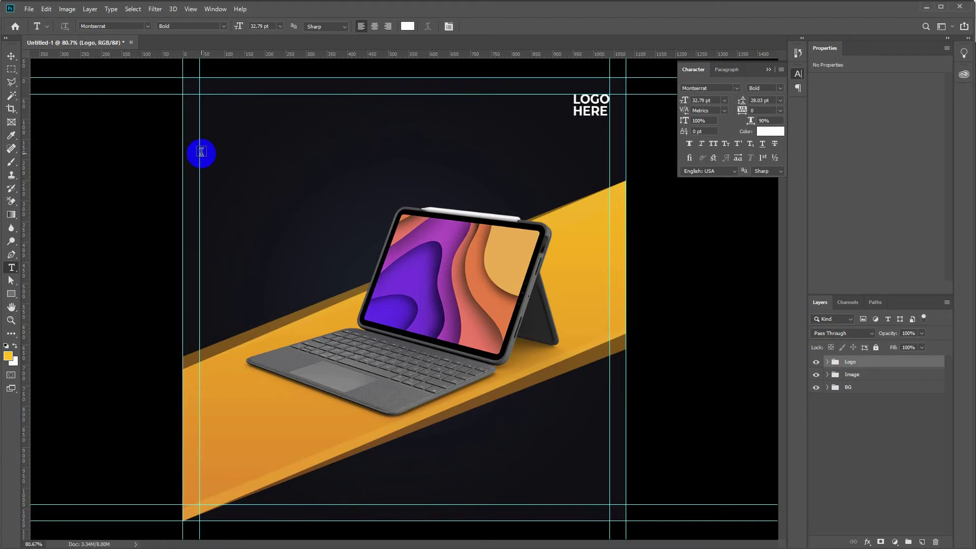
# Type 'BEST SALE' at the poster's upper left in the Bangers font.
pyautogui.click(201, 153)
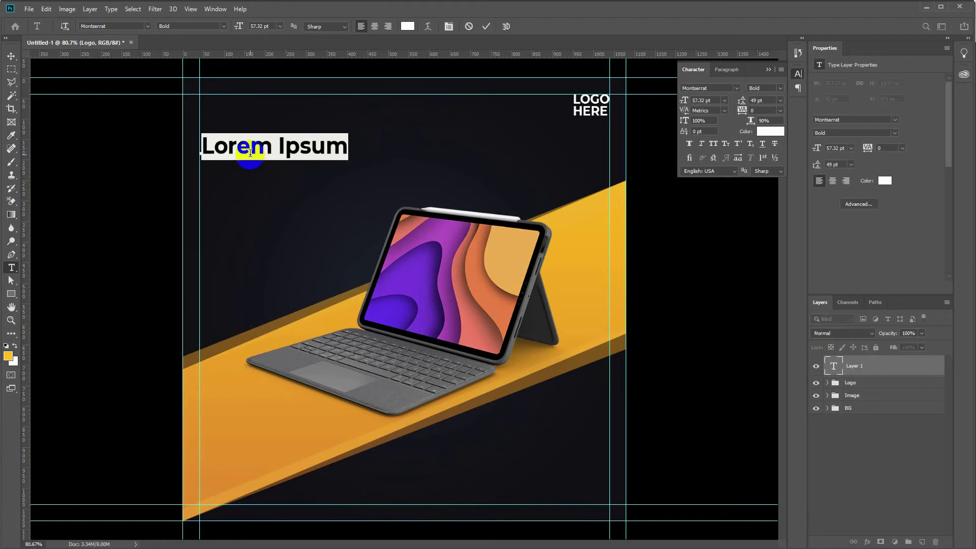
pyautogui.write('B')
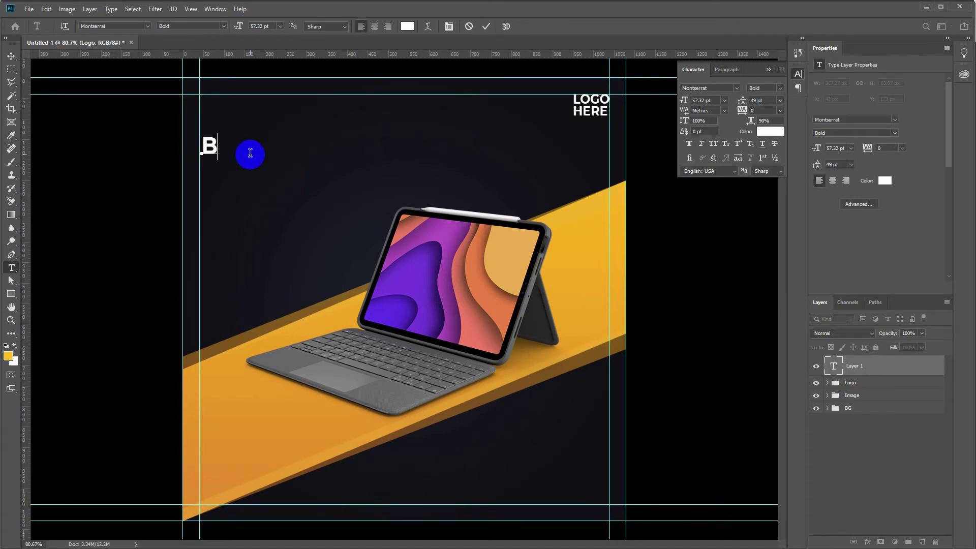
pyautogui.write('EST SALE')
pyautogui.tripleClick(250, 152)
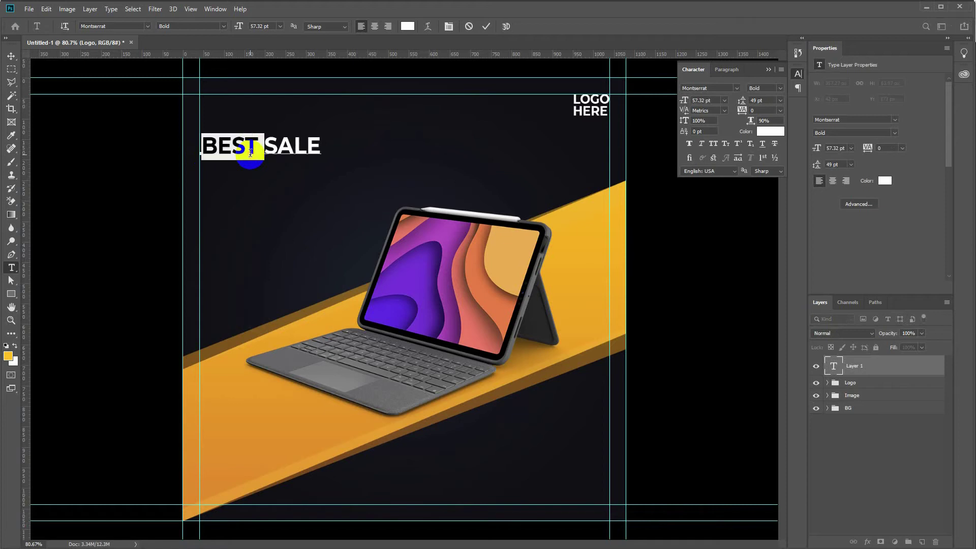
pyautogui.click(124, 28)
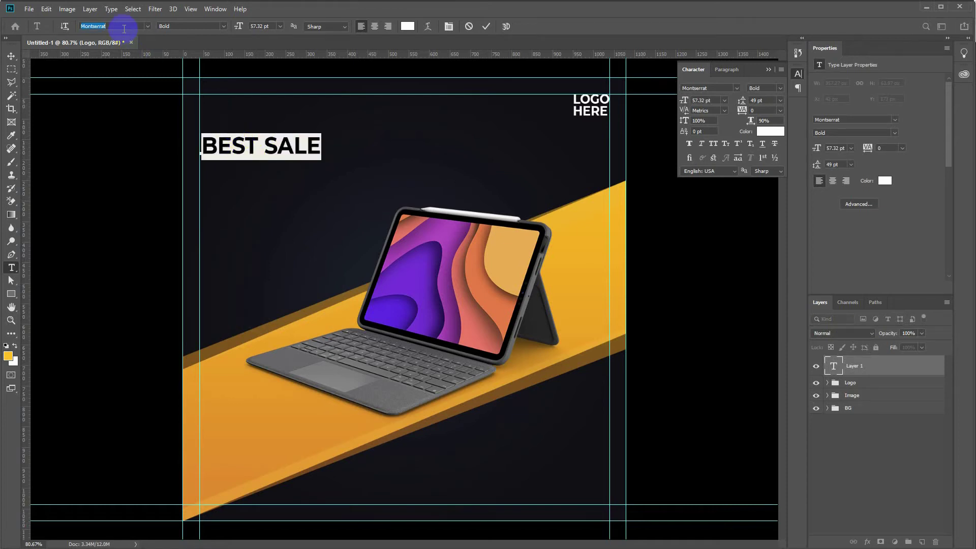
pyautogui.write('bang')
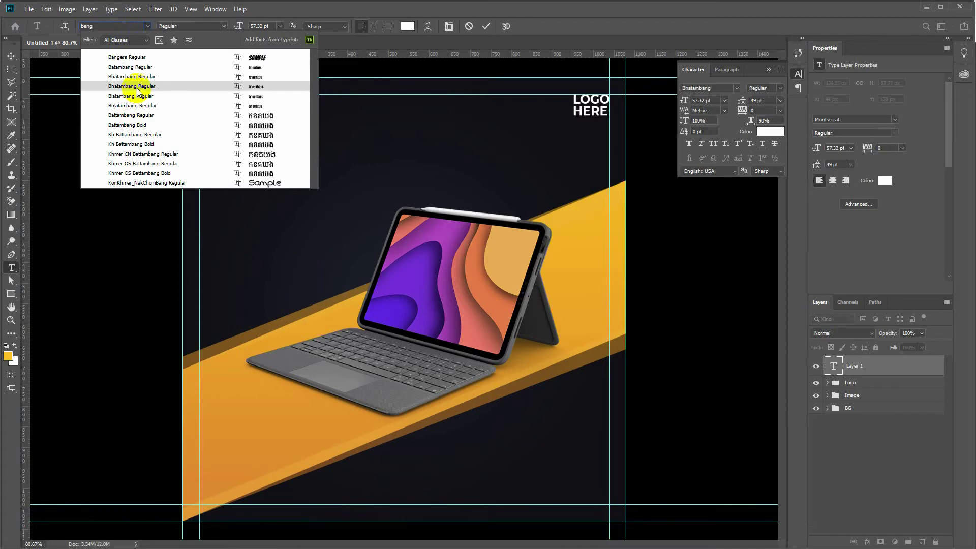
pyautogui.click(136, 58)
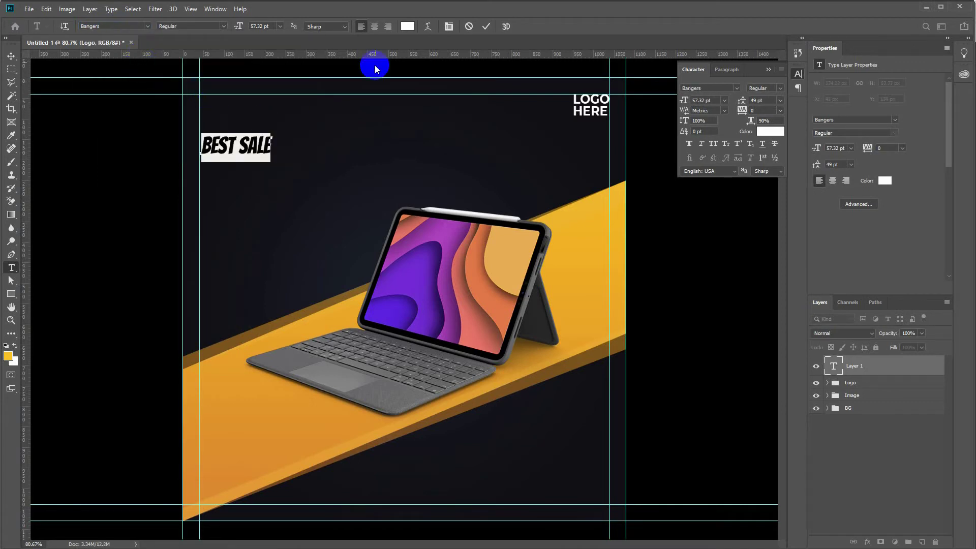
# Colour BEST SALE with a slightly brightened yellow sampled from the stripe.
pyautogui.click(407, 26)
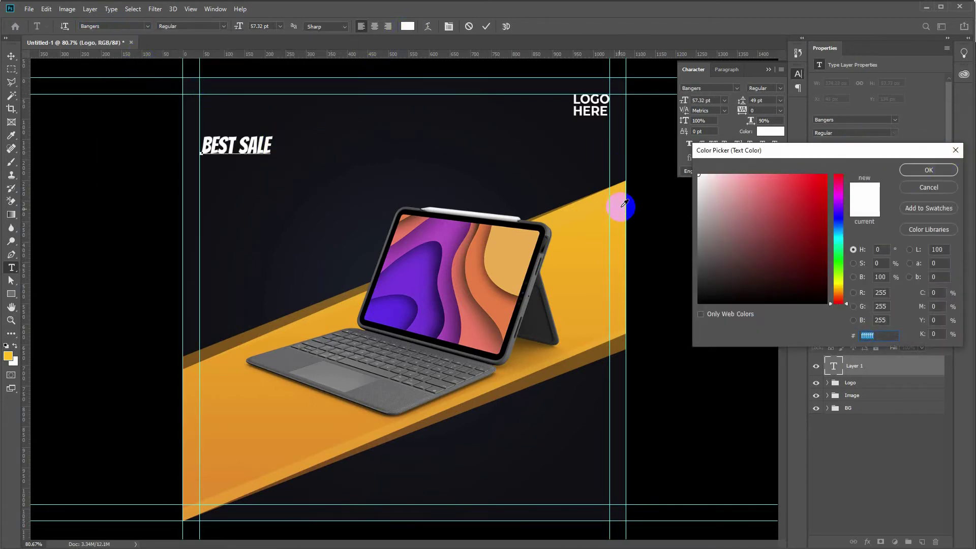
pyautogui.click(610, 219)
pyautogui.click(806, 181)
pyautogui.moveTo(806, 180); pyautogui.dragTo(798, 175)
pyautogui.click(929, 170)
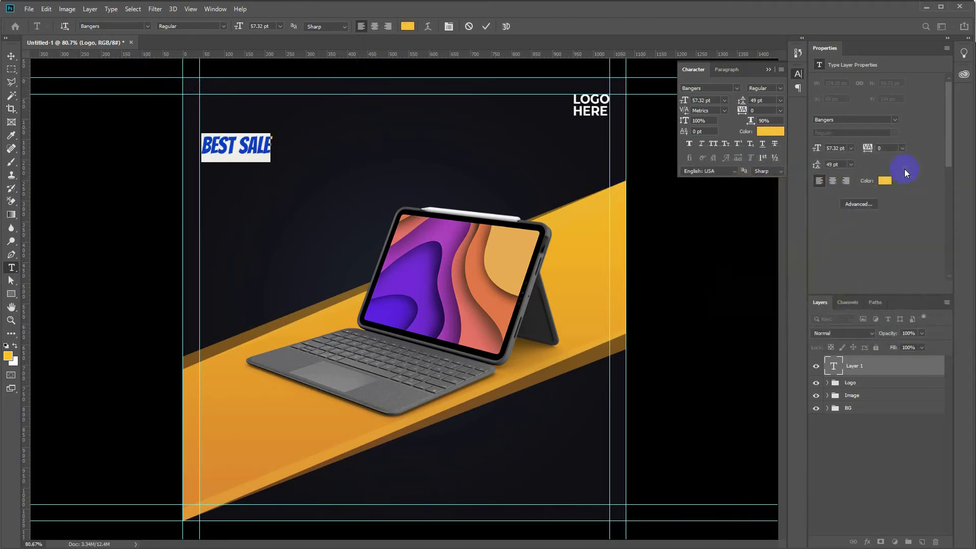
pyautogui.click(491, 28)
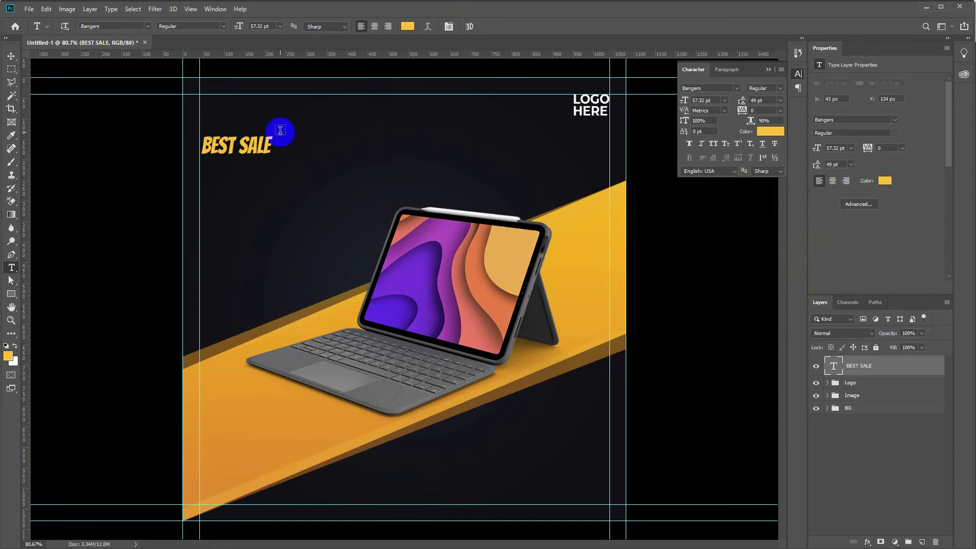
# Enlarge the BEST SALE headline and nudge it slightly right.
pyautogui.hotkey('ctrl', 't')
pyautogui.moveTo(272, 168); pyautogui.dragTo(381, 206)
pyautogui.press('Return')
pyautogui.press('v')
pyautogui.moveTo(325, 159); pyautogui.dragTo(336, 158)
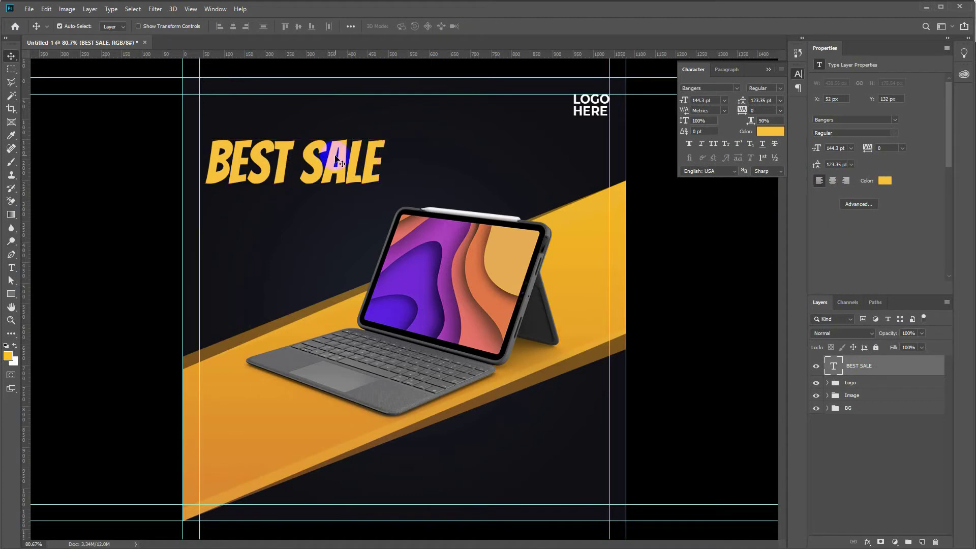
pyautogui.press('t')
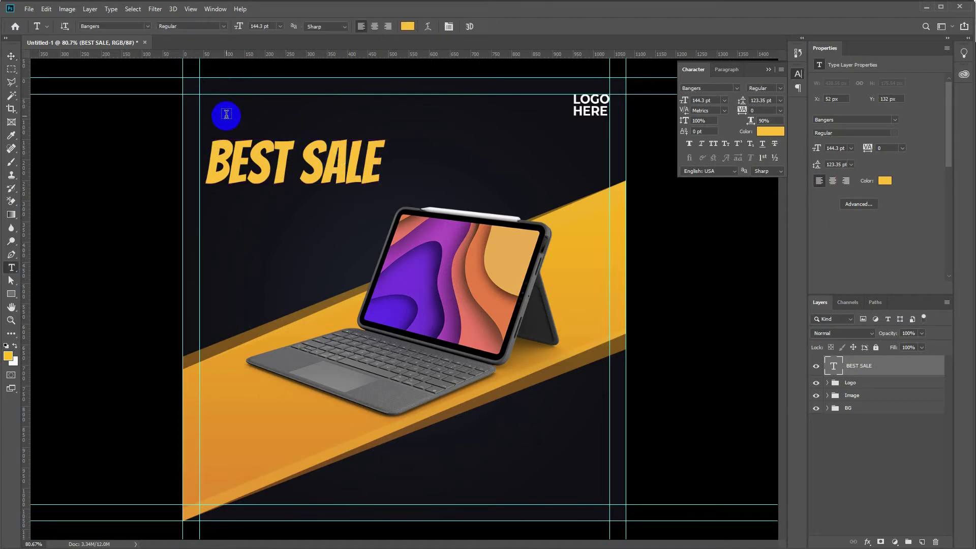
# Type 'On Electronic Product' below BEST SALE in Montserrat Medium Italic.
pyautogui.click(207, 203)
pyautogui.press('Escape')
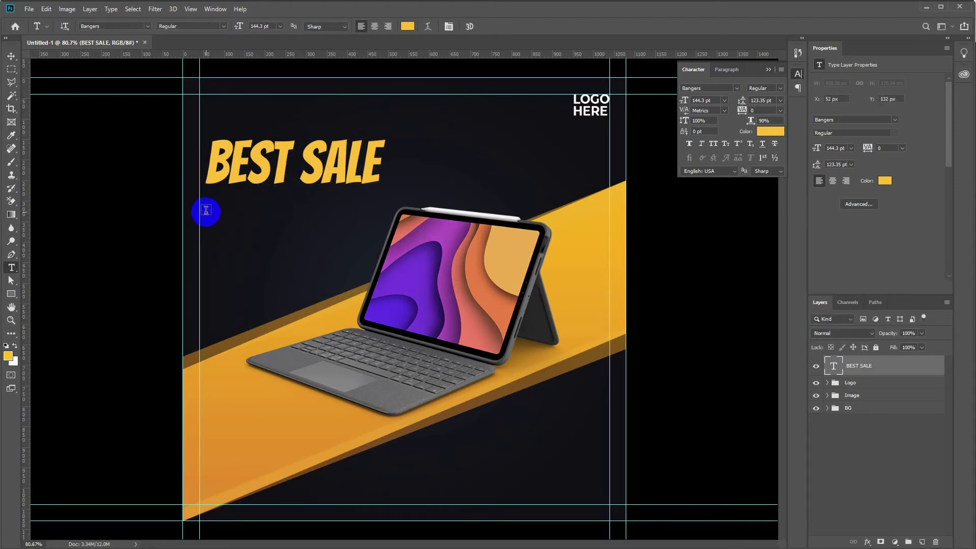
pyautogui.click(206, 210)
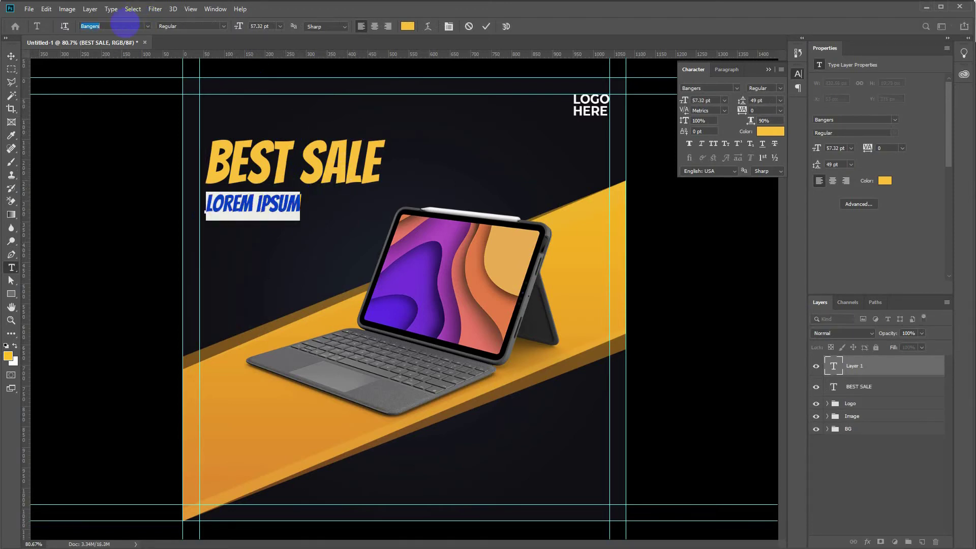
pyautogui.write('mont')
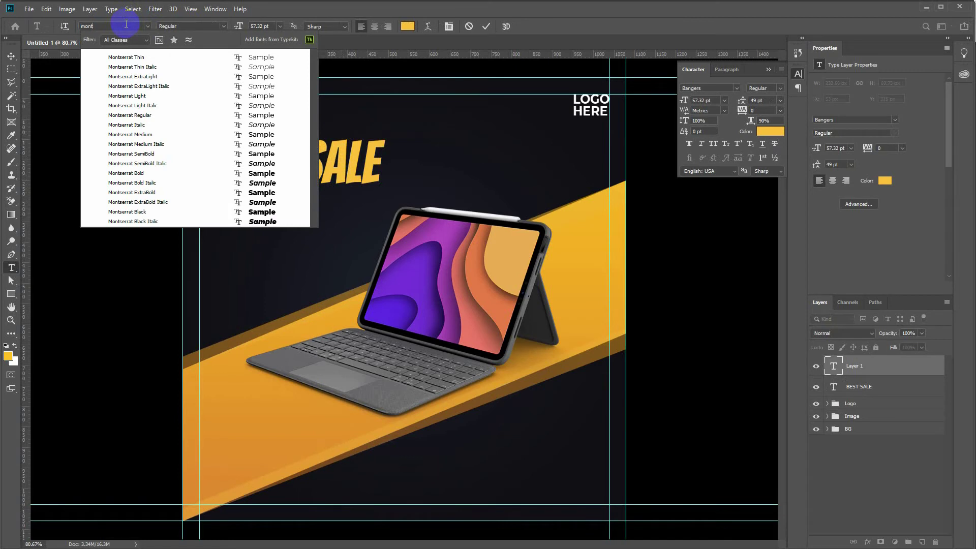
pyautogui.click(135, 146)
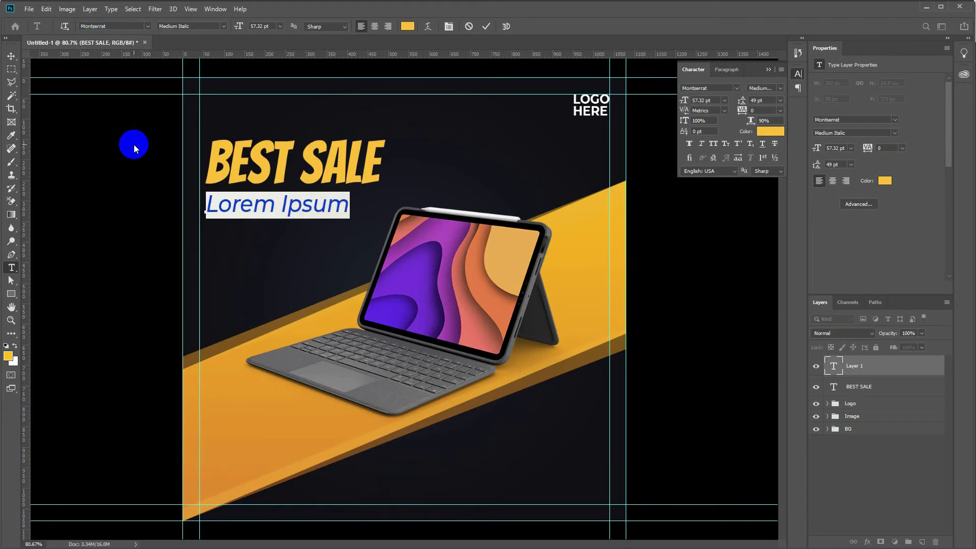
pyautogui.write('OnEL')
pyautogui.press('BackSpace')
pyautogui.press('BackSpace')
pyautogui.write('Electronic ')
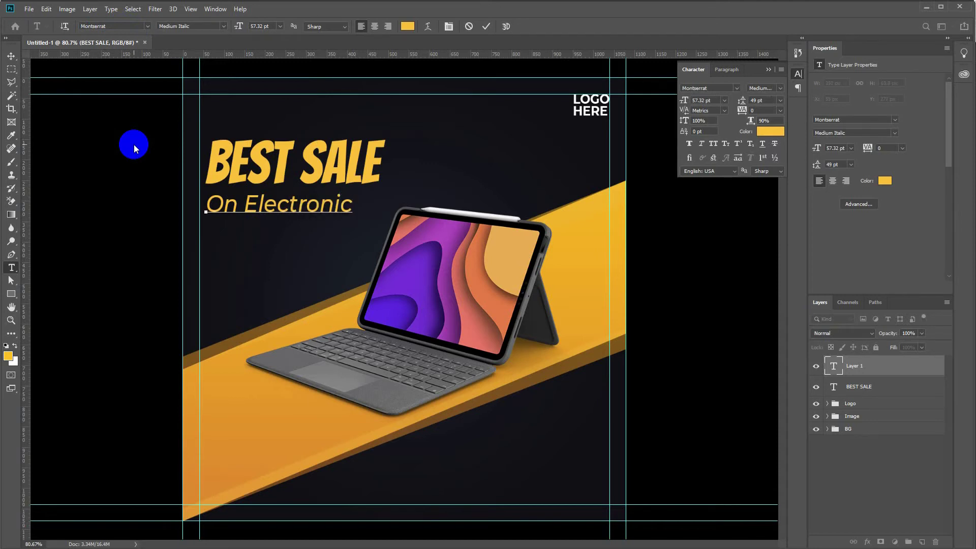
pyautogui.write('Product')
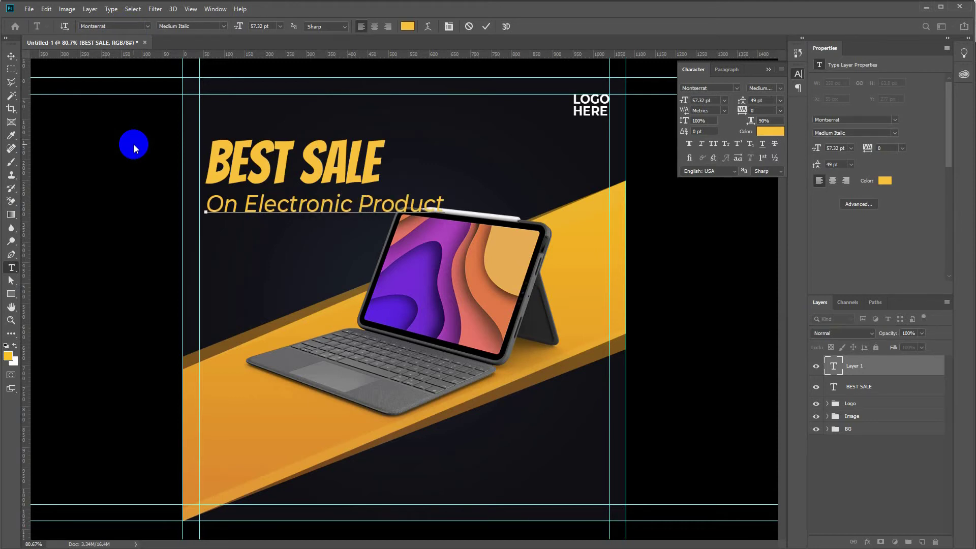
# Make the subheading white and shrink it to about three quarters size.
pyautogui.tripleClick(216, 203)
pyautogui.click(407, 26)
pyautogui.moveTo(705, 195); pyautogui.dragTo(697, 151)
pyautogui.click(935, 170)
pyautogui.click(486, 27)
pyautogui.hotkey('ctrl', 't')
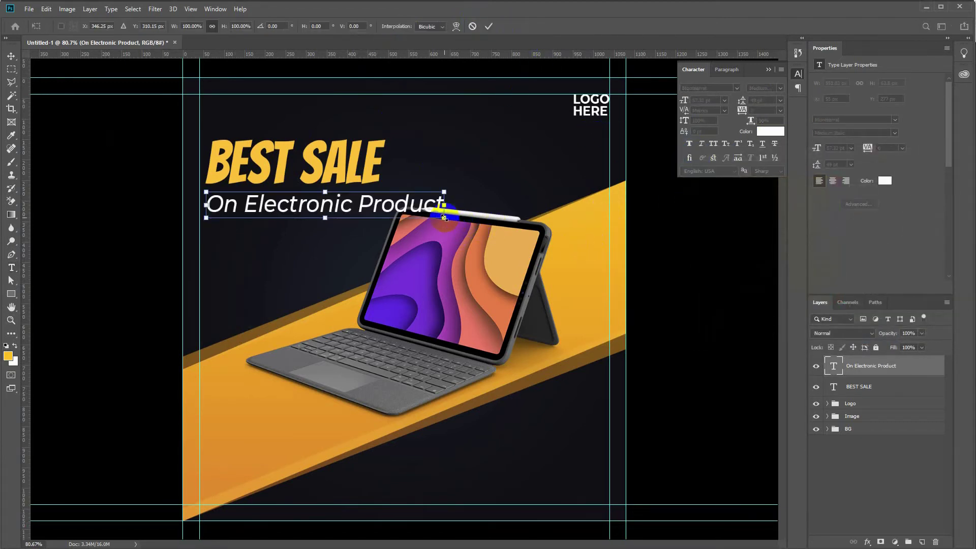
pyautogui.moveTo(441, 220); pyautogui.dragTo(385, 203)
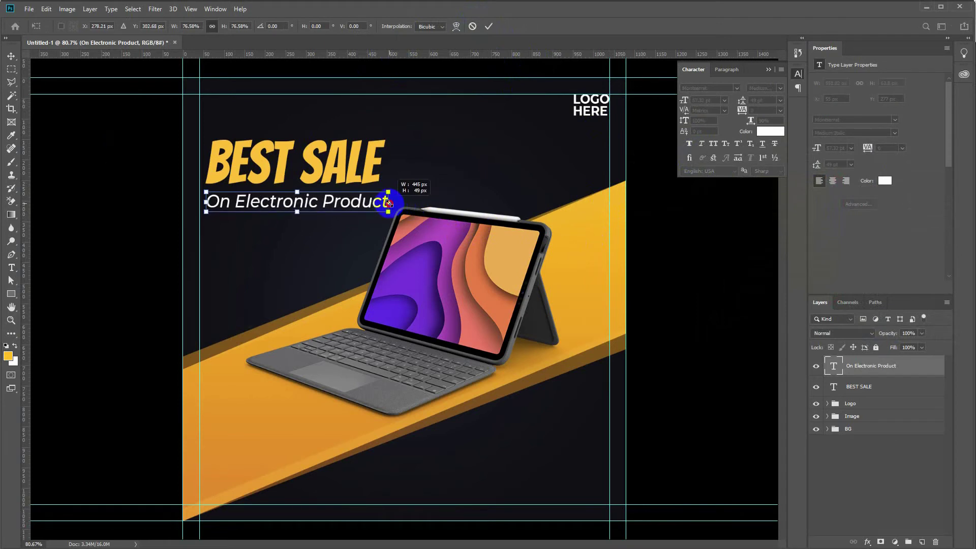
pyautogui.press('Return')
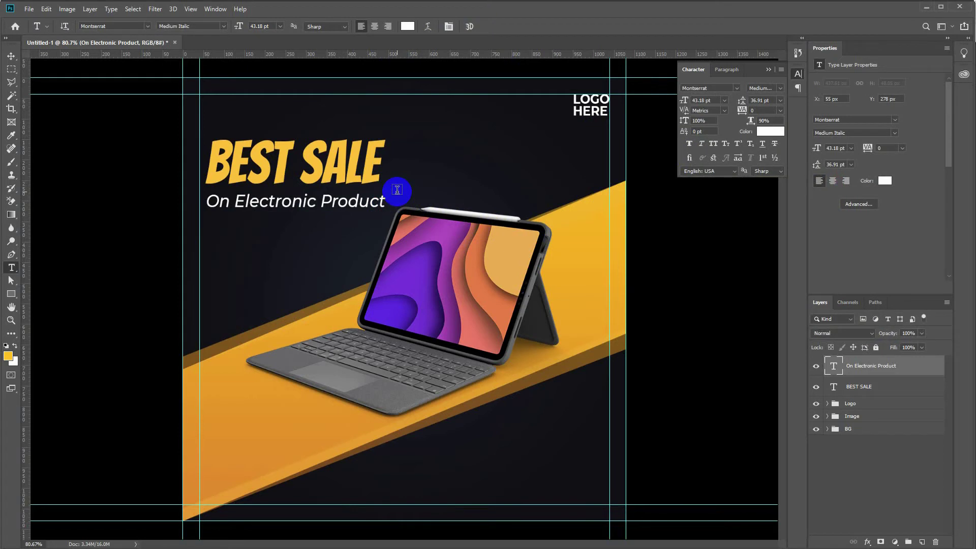
pyautogui.press('v')
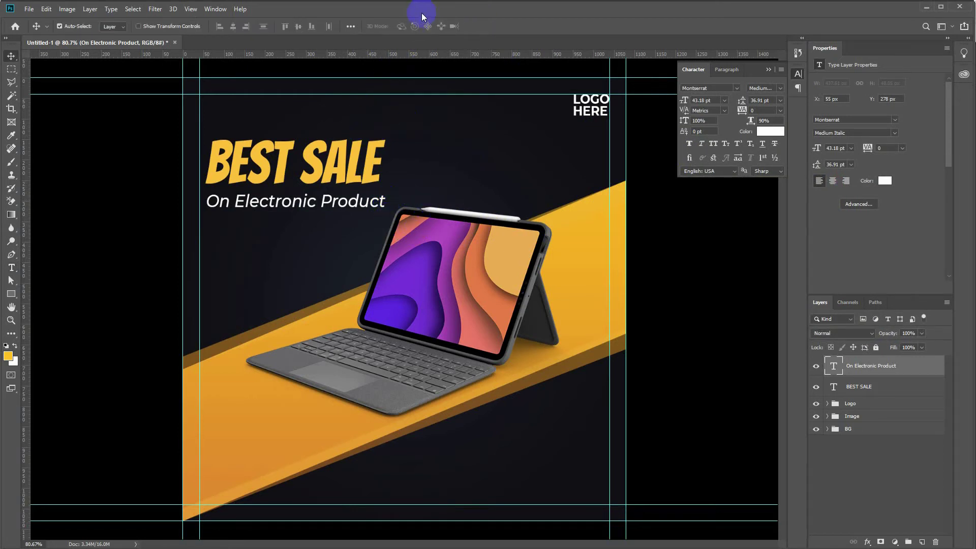
# Duplicate the subheading above BEST SALE and retype it as 'Shop That You Need'.
pyautogui.moveTo(358, 210); pyautogui.dragTo(358, 132)
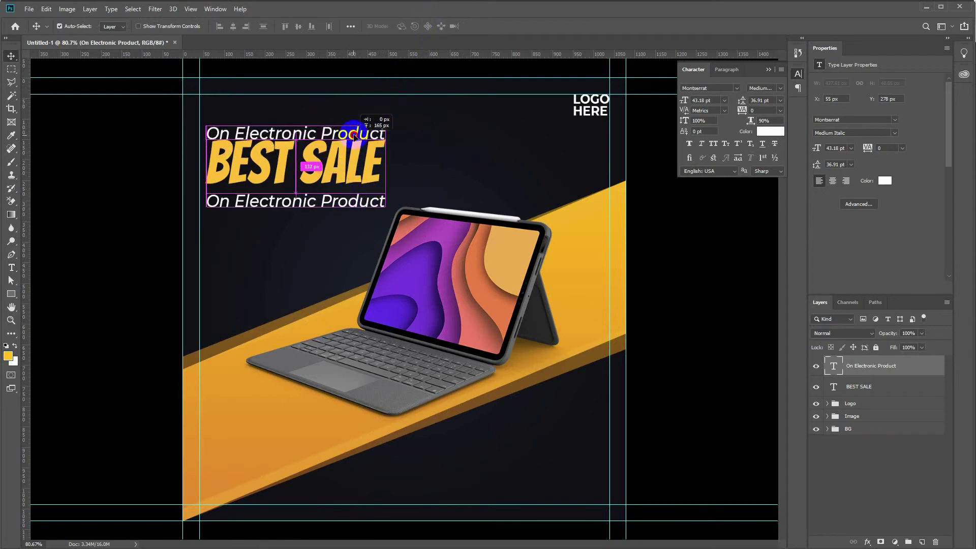
pyautogui.doubleClick(311, 125)
pyautogui.click(313, 126)
pyautogui.tripleClick(313, 126)
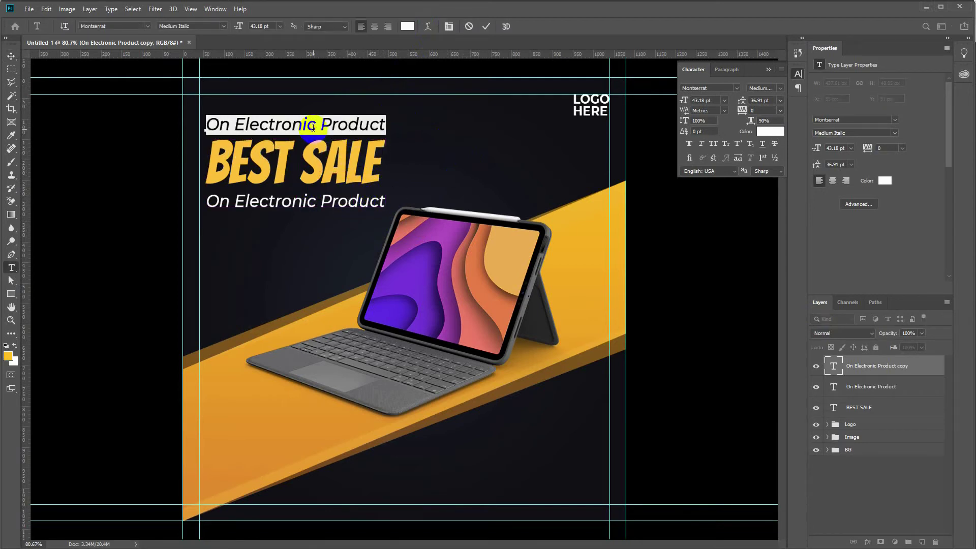
pyautogui.write('Shop')
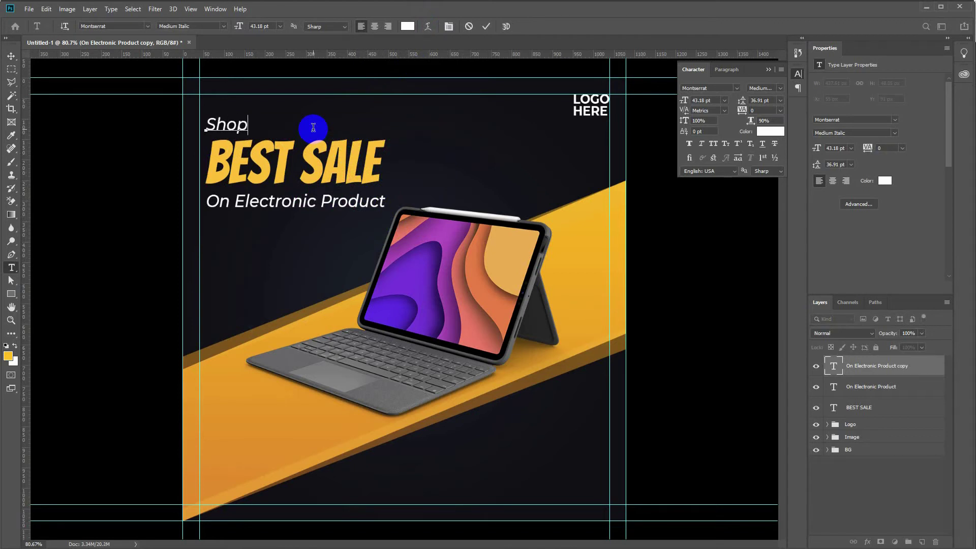
pyautogui.write(' That ')
pyautogui.write('You ')
pyautogui.write('Nedd')
pyautogui.press('BackSpace')
pyautogui.press('BackSpace')
pyautogui.write('ed')
pyautogui.hotkey('ctrl', 'Return')
# Shrink the Shop That You Need line slightly and select all three text layers.
pyautogui.hotkey('ctrl', 't')
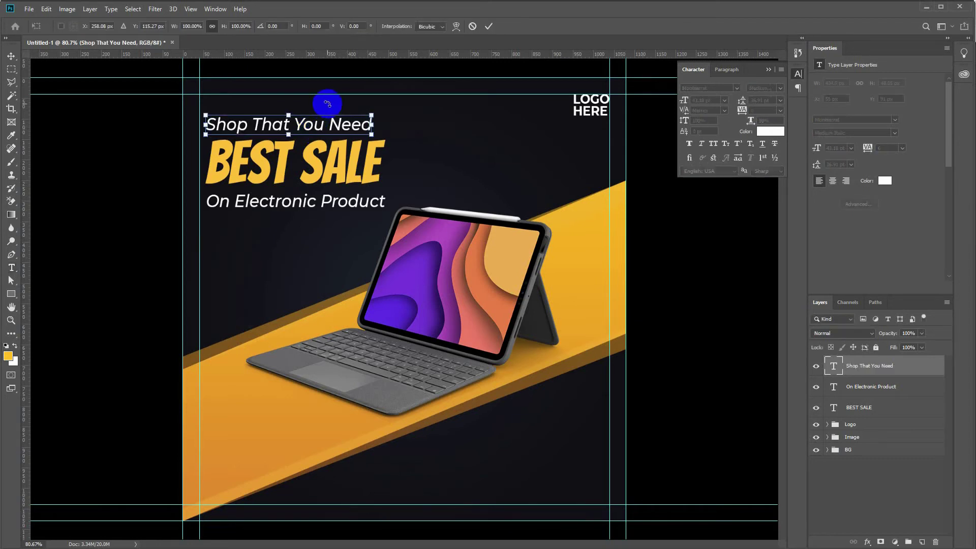
pyautogui.moveTo(371, 116); pyautogui.dragTo(357, 116)
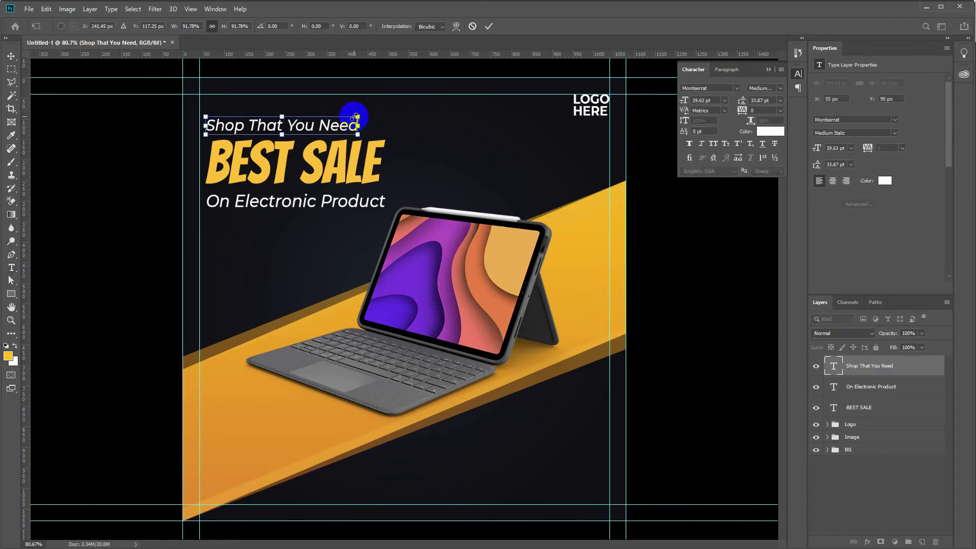
pyautogui.press('Return')
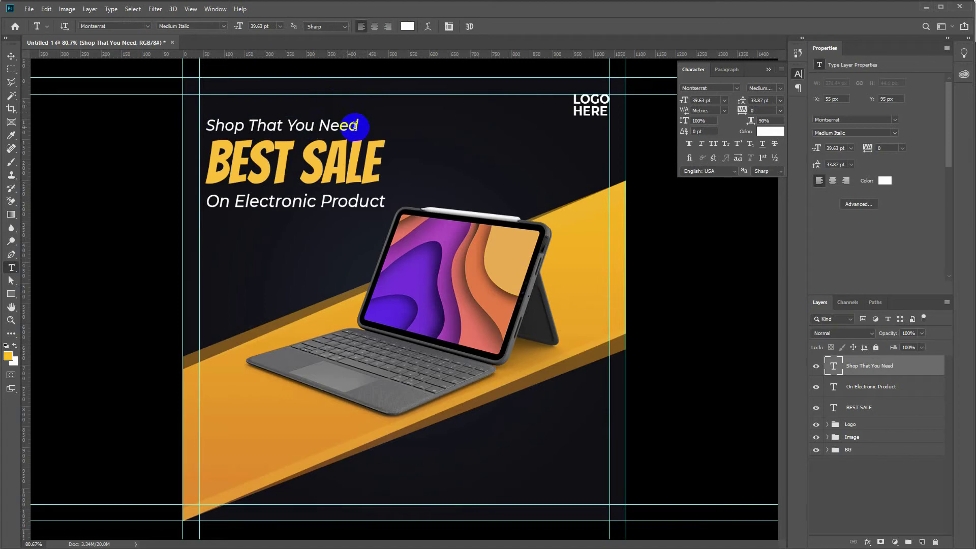
pyautogui.keyDown('shift'); pyautogui.click(867, 413); pyautogui.keyUp('shift')
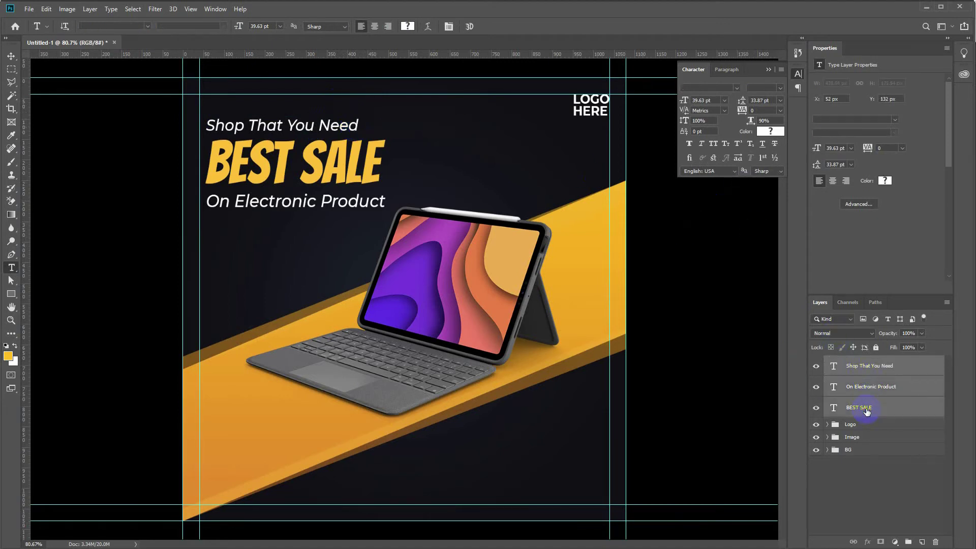
# Rotate all three text lines together to a steeper tilt of about -17°.
pyautogui.hotkey('ctrl', 't')
pyautogui.moveTo(401, 103); pyautogui.dragTo(391, 85)
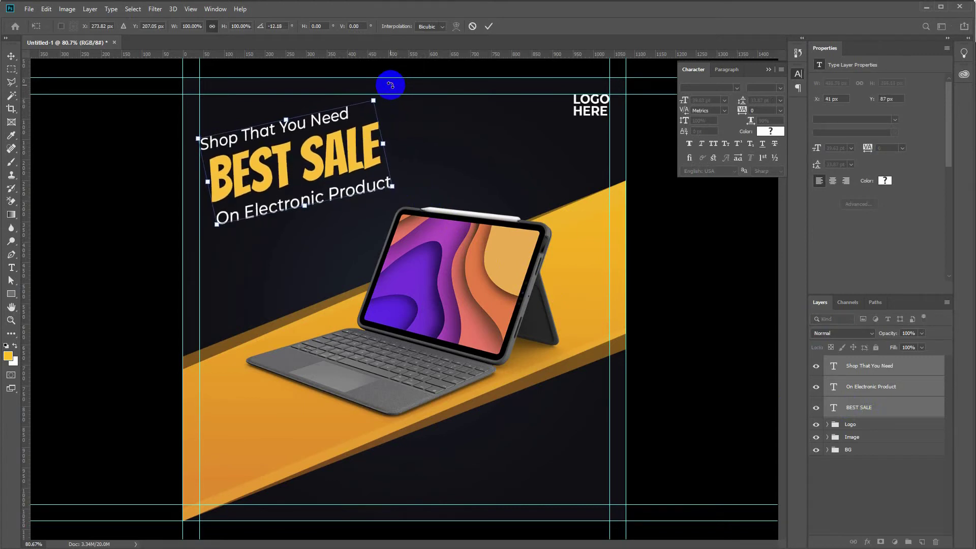
pyautogui.moveTo(378, 93); pyautogui.dragTo(374, 83)
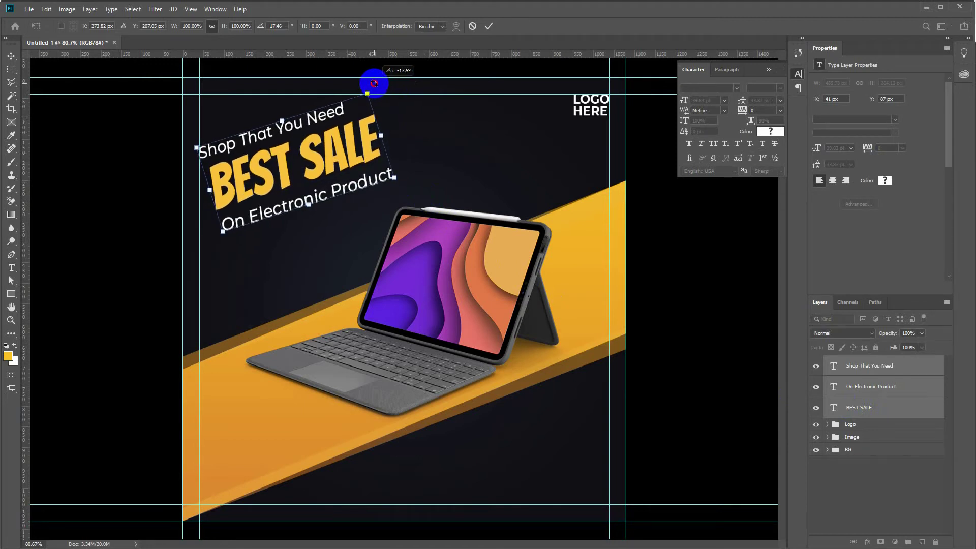
pyautogui.moveTo(374, 83); pyautogui.dragTo(375, 84)
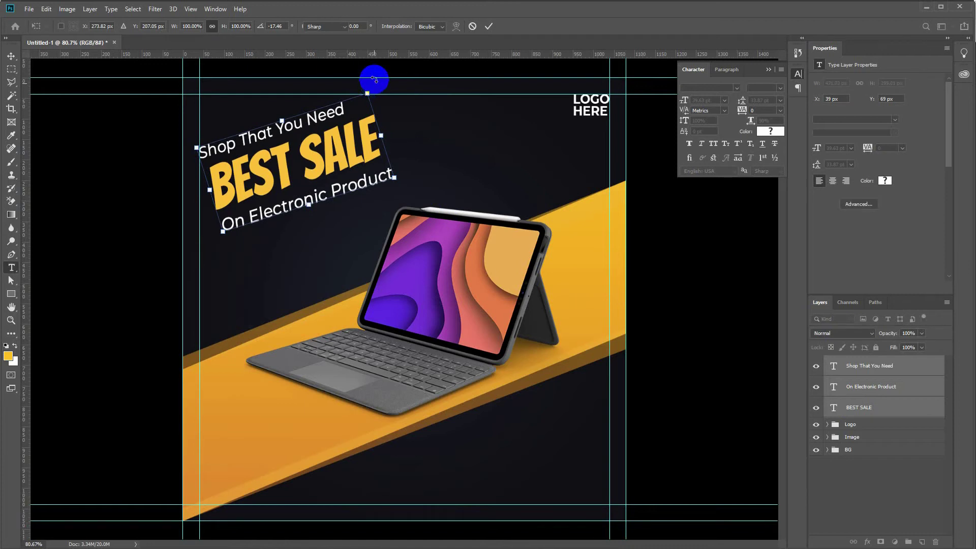
pyautogui.press('Return')
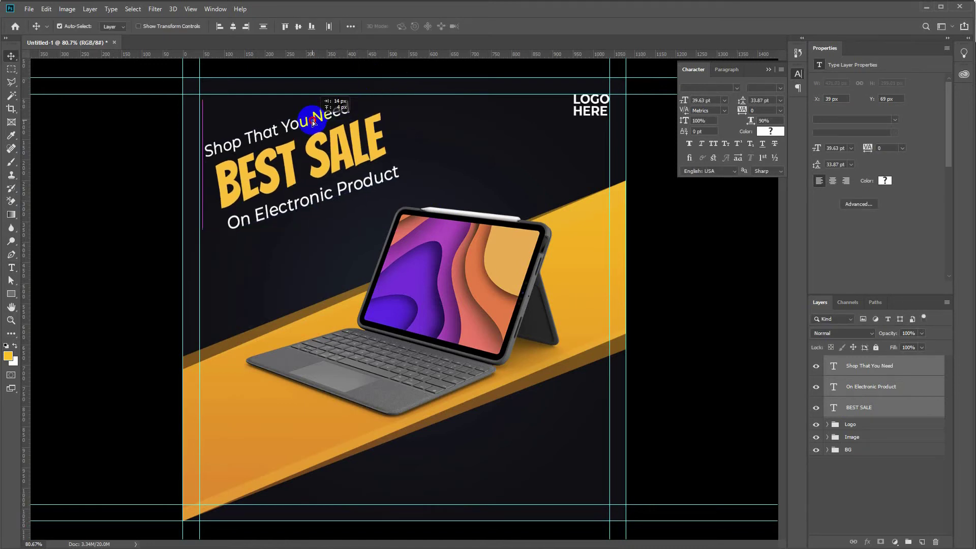
# Rotate On Electronic Product slightly and move Shop That You Need up and right.
pyautogui.click(448, 131)
pyautogui.click(401, 172)
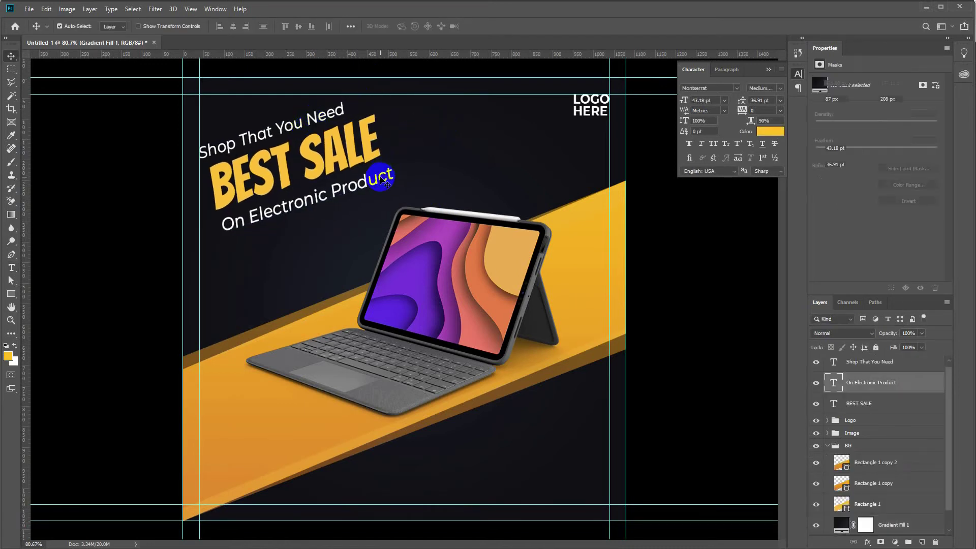
pyautogui.hotkey('ctrl', 't')
pyautogui.moveTo(401, 149); pyautogui.dragTo(401, 148)
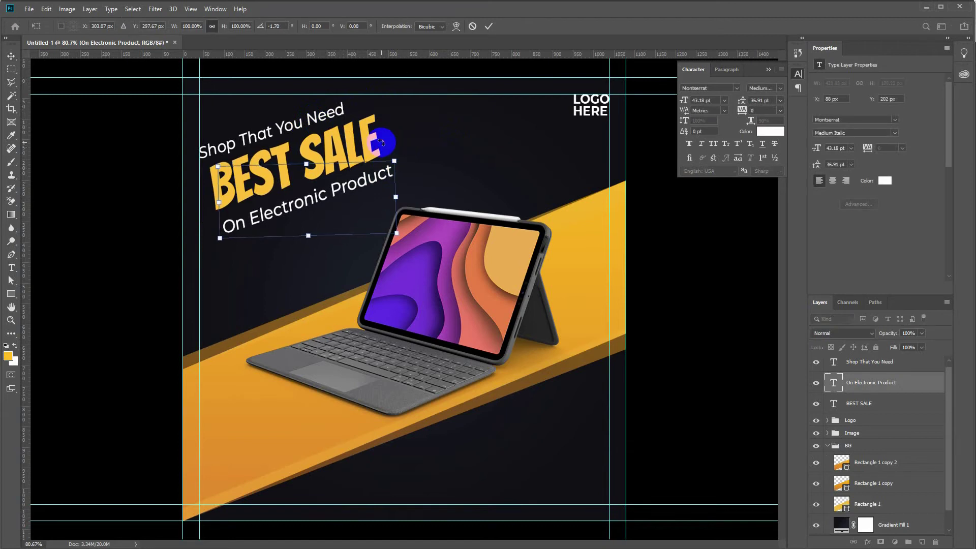
pyautogui.press('Return')
pyautogui.click(339, 119)
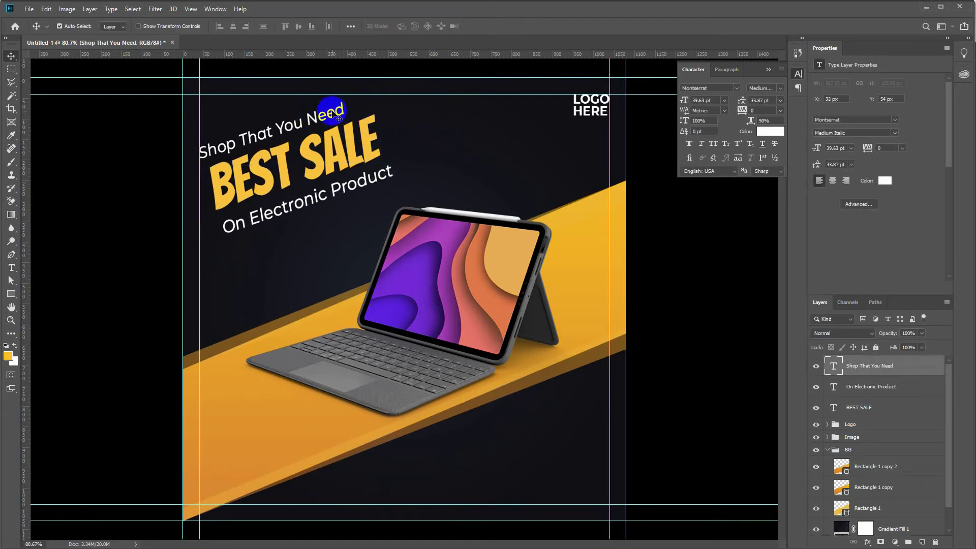
pyautogui.moveTo(339, 119); pyautogui.dragTo(344, 108)
pyautogui.hotkey('shift', 'Right')
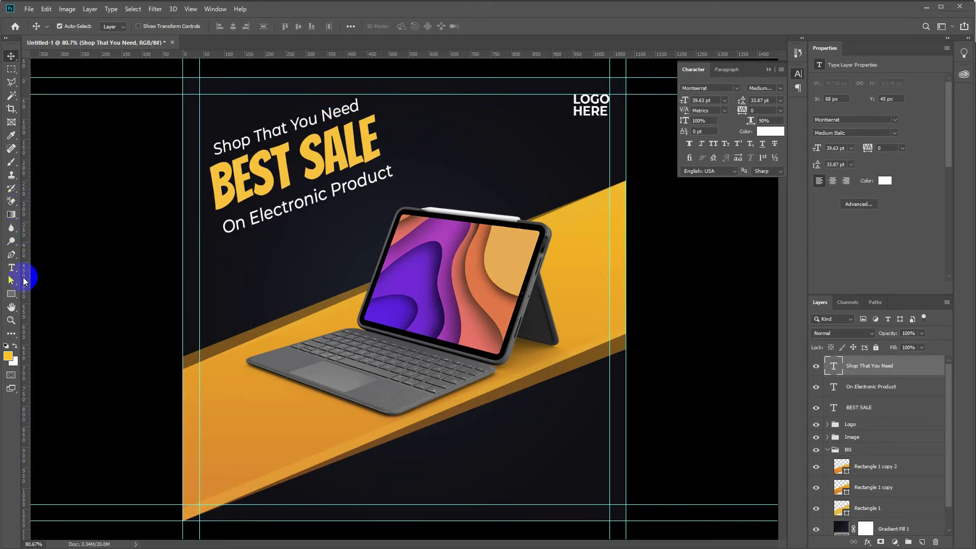
# Draw a rectangle bar across the Shop That You Need line, filled with BEST SALE yellow.
pyautogui.click(13, 294)
pyautogui.moveTo(205, 126); pyautogui.dragTo(365, 136)
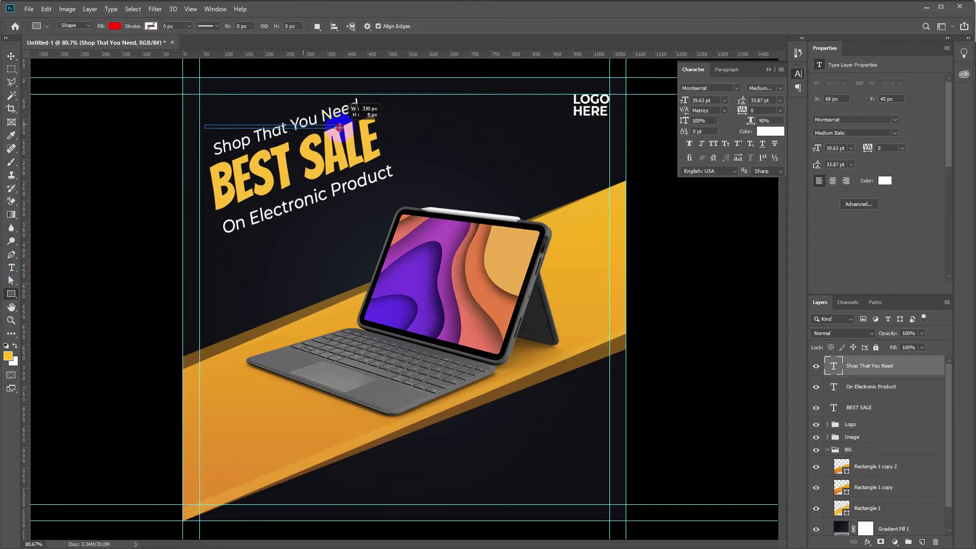
pyautogui.moveTo(365, 136); pyautogui.dragTo(374, 142)
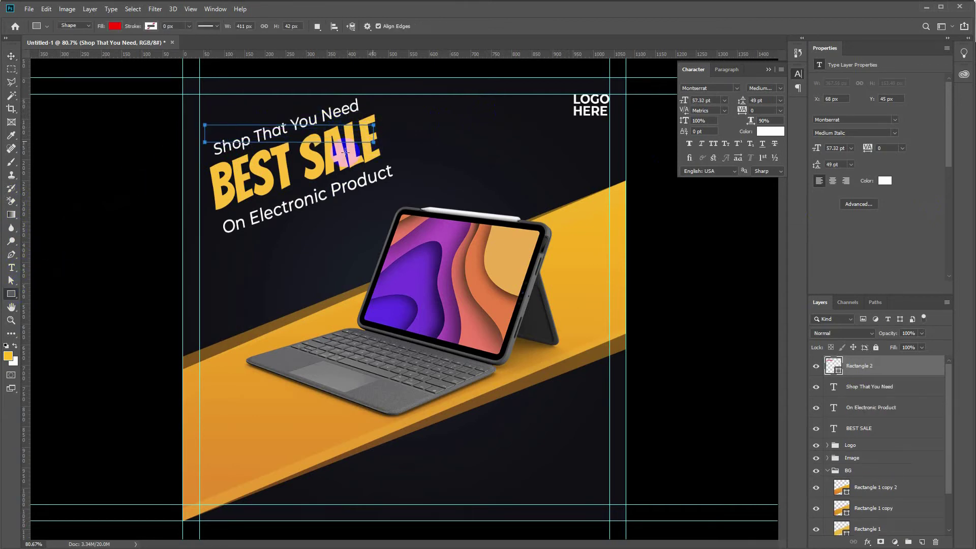
pyautogui.click(822, 114)
pyautogui.click(917, 132)
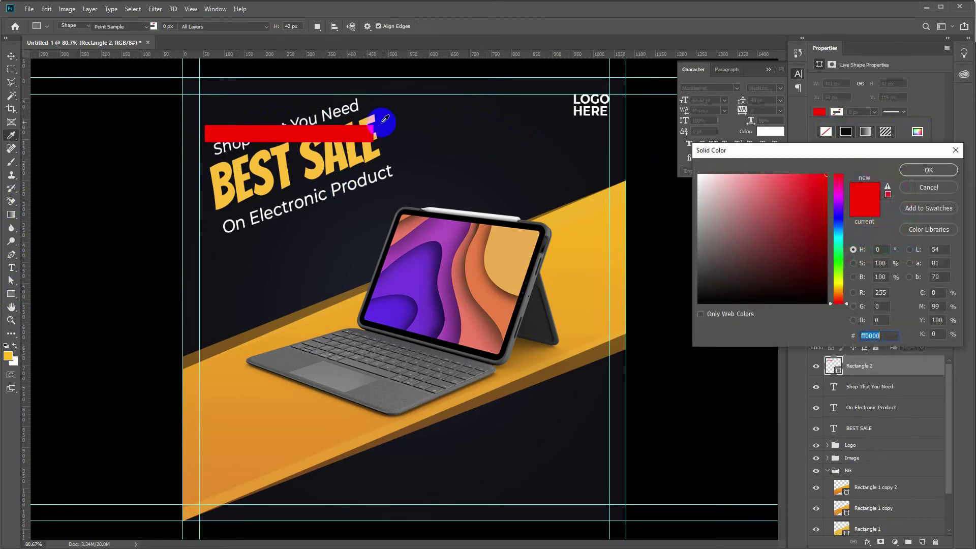
pyautogui.click(263, 171)
pyautogui.press('Return')
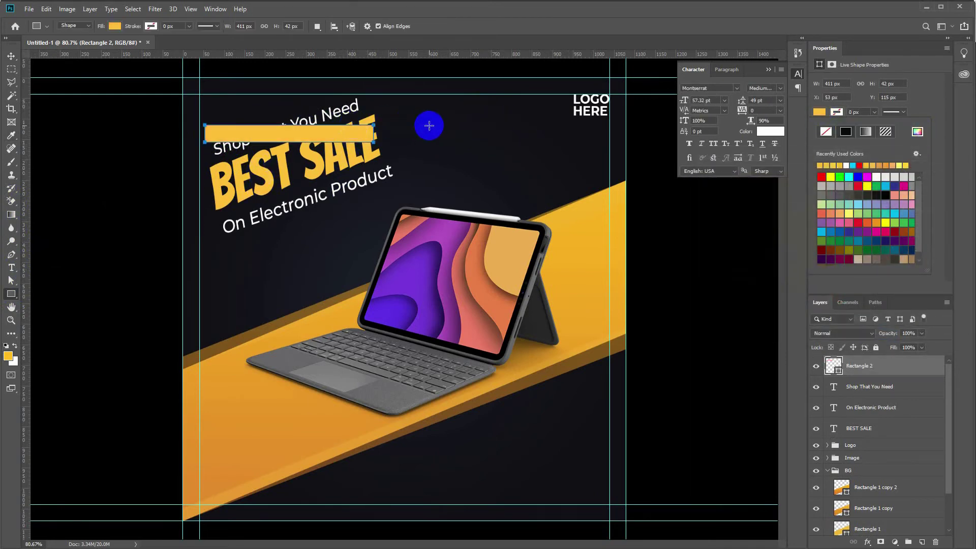
pyautogui.click(11, 55)
# Distort the bar into a tilt and move it beneath the Shop That You Need text.
pyautogui.hotkey('ctrl', 't')
pyautogui.rightClick(351, 136)
pyautogui.click(370, 181)
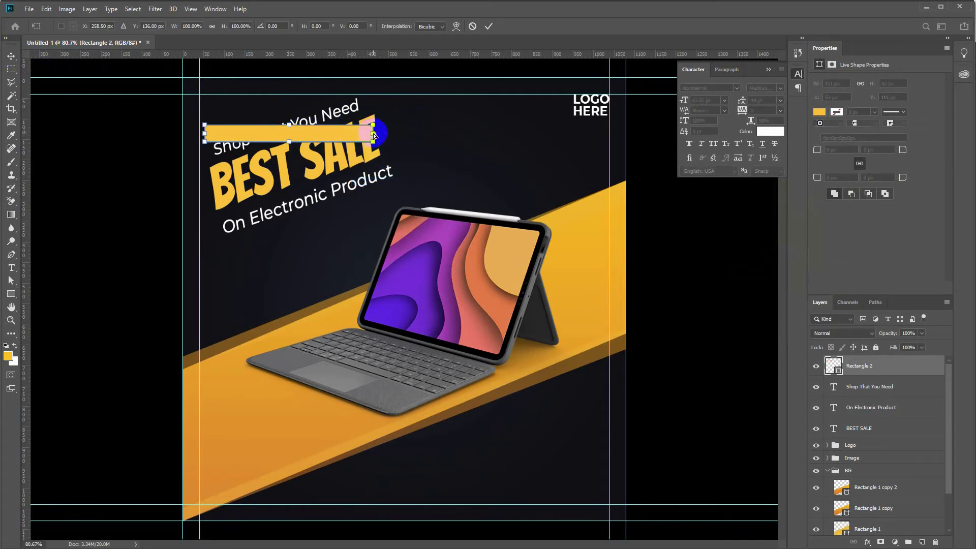
pyautogui.moveTo(373, 124); pyautogui.dragTo(369, 96)
pyautogui.press('Return')
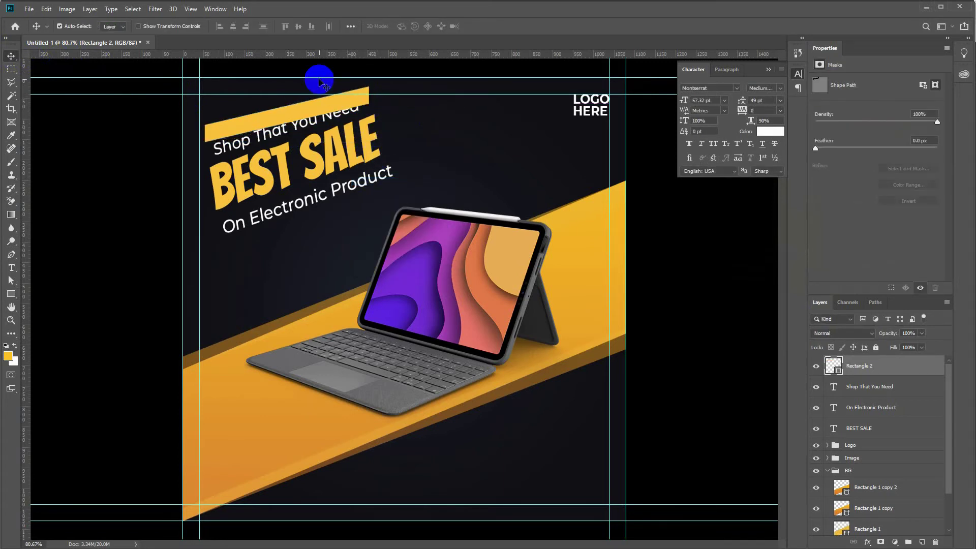
pyautogui.moveTo(871, 367); pyautogui.dragTo(874, 386)
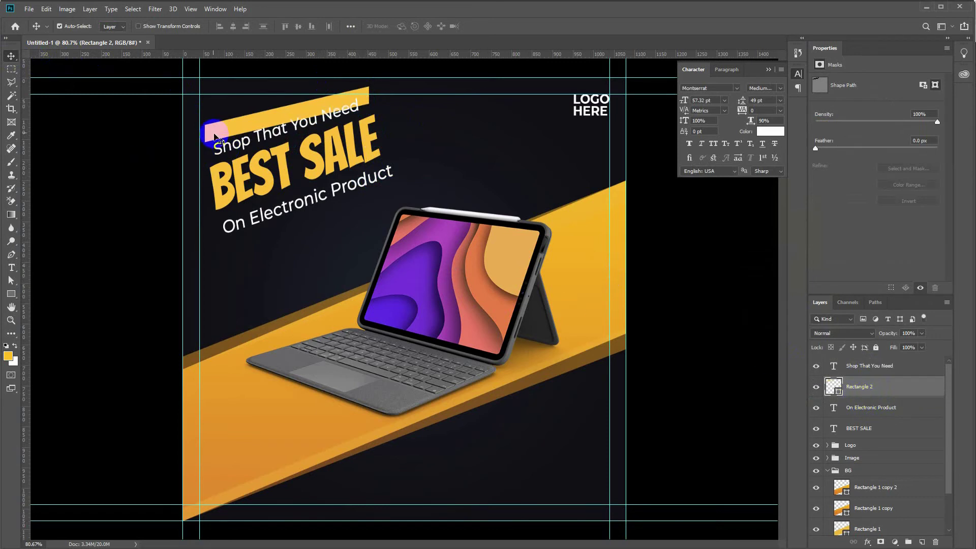
pyautogui.moveTo(209, 132); pyautogui.dragTo(217, 147)
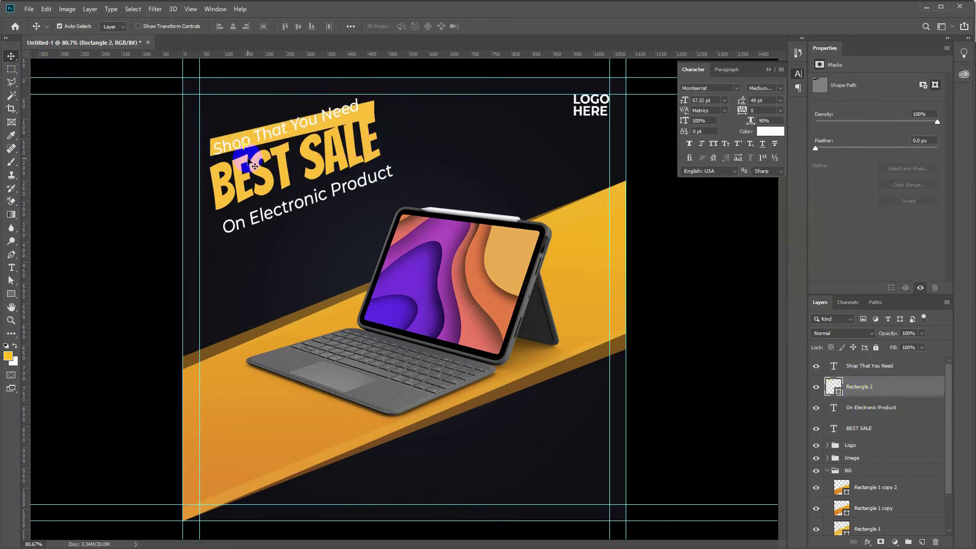
# Skew both ends of the yellow bar to match the text angle.
pyautogui.hotkey('ctrl', 't')
pyautogui.rightClick(346, 124)
pyautogui.click(362, 159)
pyautogui.moveTo(374, 128); pyautogui.dragTo(375, 123)
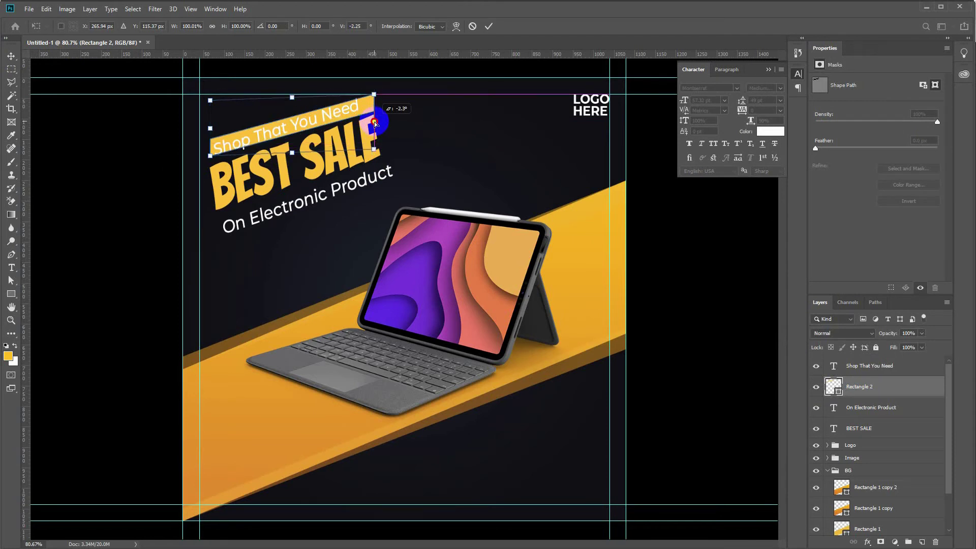
pyautogui.moveTo(374, 122)
pyautogui.mouseDown()
pyautogui.moveTo(355, 124)
pyautogui.moveTo(369, 120)
pyautogui.moveTo(377, 95)
pyautogui.mouseUp()
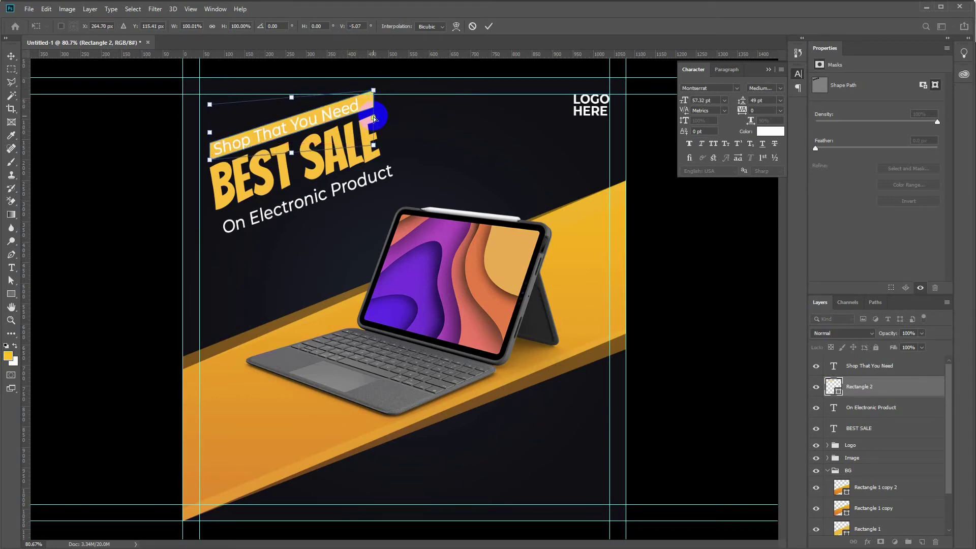
pyautogui.moveTo(373, 118); pyautogui.dragTo(365, 117)
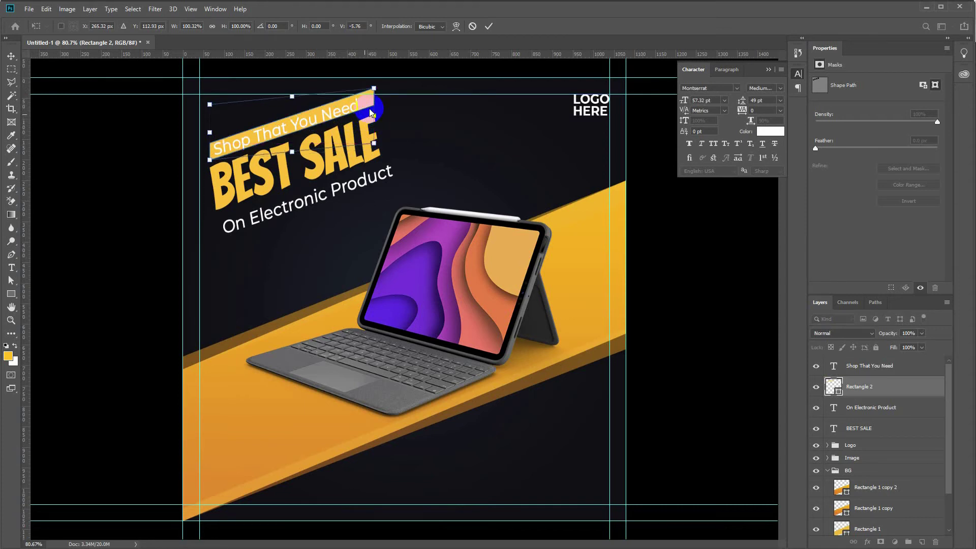
pyautogui.moveTo(373, 118); pyautogui.dragTo(367, 94)
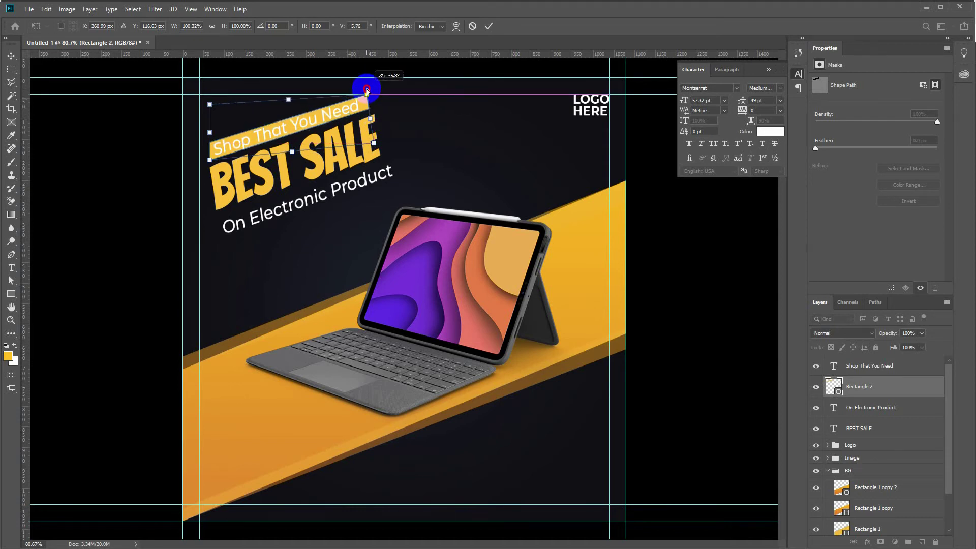
pyautogui.moveTo(210, 108); pyautogui.dragTo(204, 108)
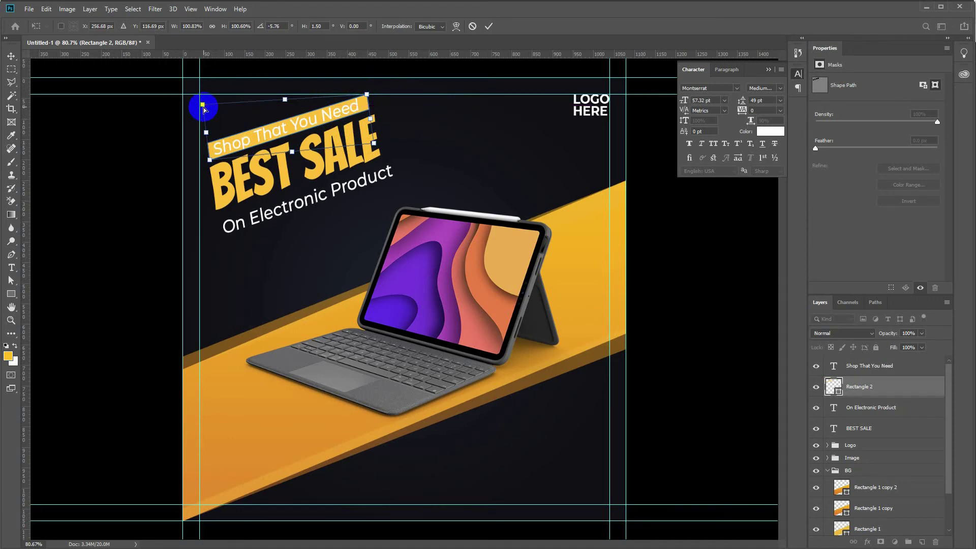
pyautogui.press('Return')
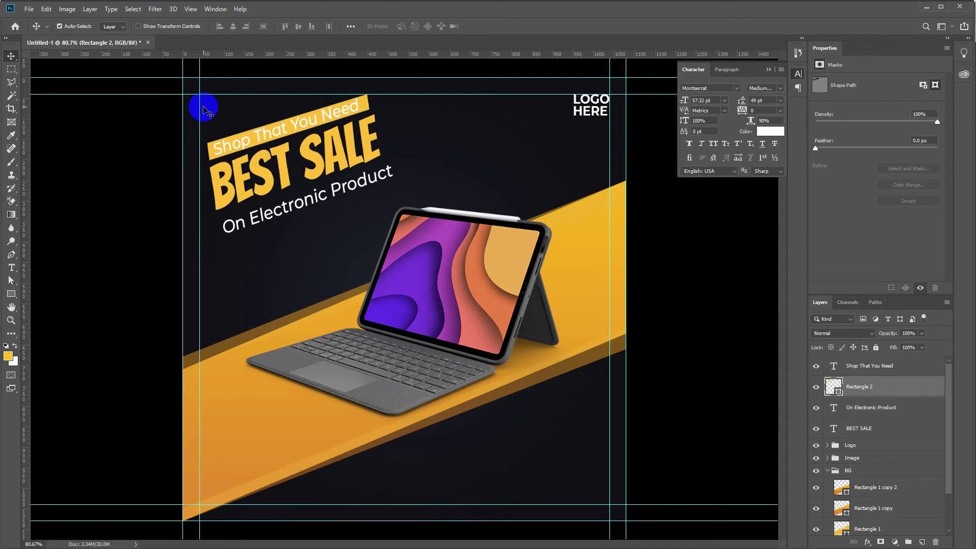
pyautogui.hotkey('ctrl', 'z')
pyautogui.hotkey('ctrl', 'z')
pyautogui.hotkey('ctrl', 'z')
pyautogui.hotkey('ctrl', 'z')
pyautogui.hotkey('ctrl', 'z')
pyautogui.hotkey('ctrl', 'z')
pyautogui.hotkey('ctrl', 'z')
pyautogui.hotkey('ctrl', 'z')
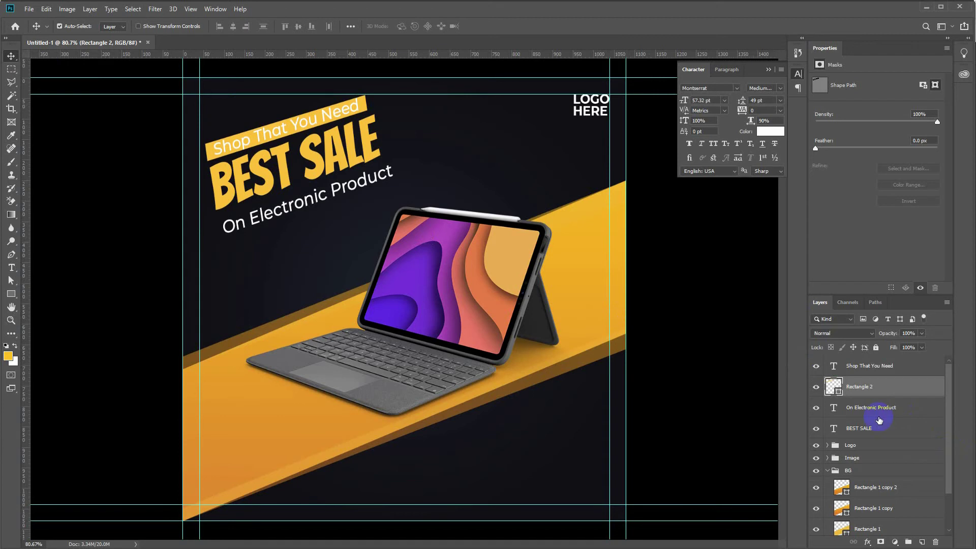
# Set the Shop That You Need text to 38 pt.
pyautogui.doubleClick(835, 366)
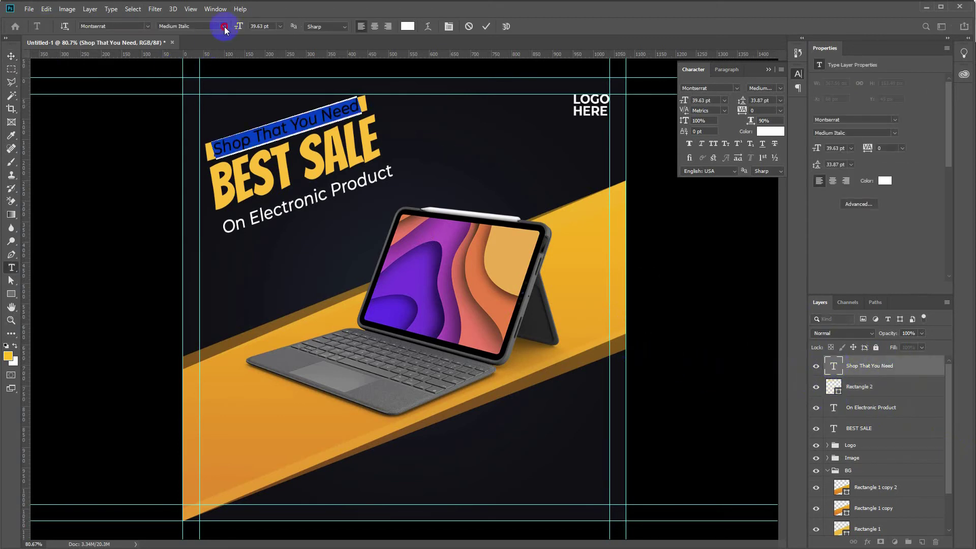
pyautogui.click(224, 26)
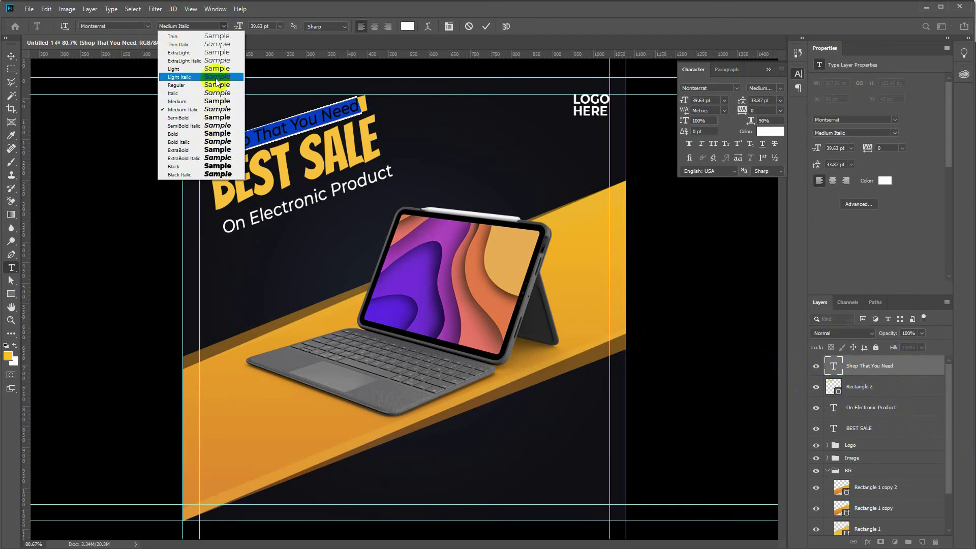
pyautogui.press('Escape')
pyautogui.hotkey('ctrl', 'Return')
pyautogui.press('v')
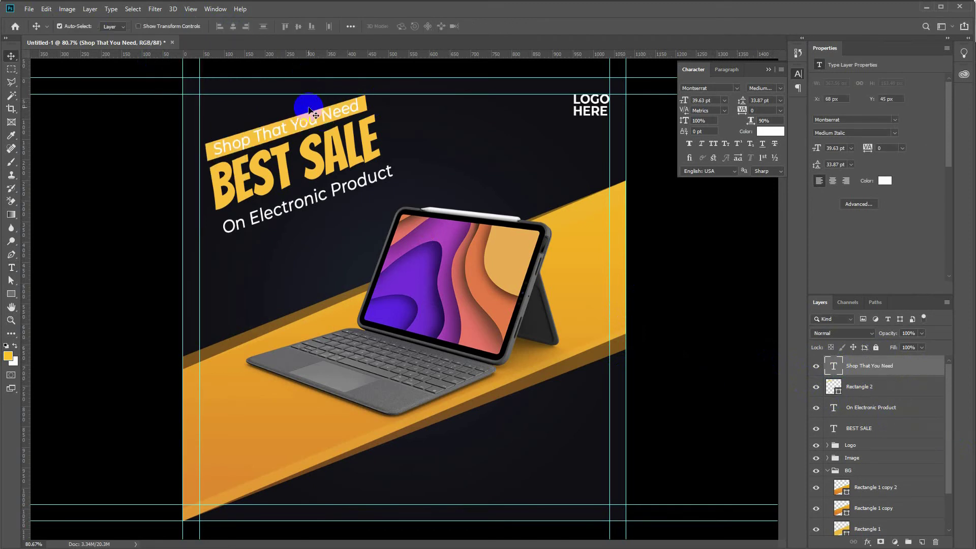
pyautogui.click(846, 378)
pyautogui.doubleClick(835, 366)
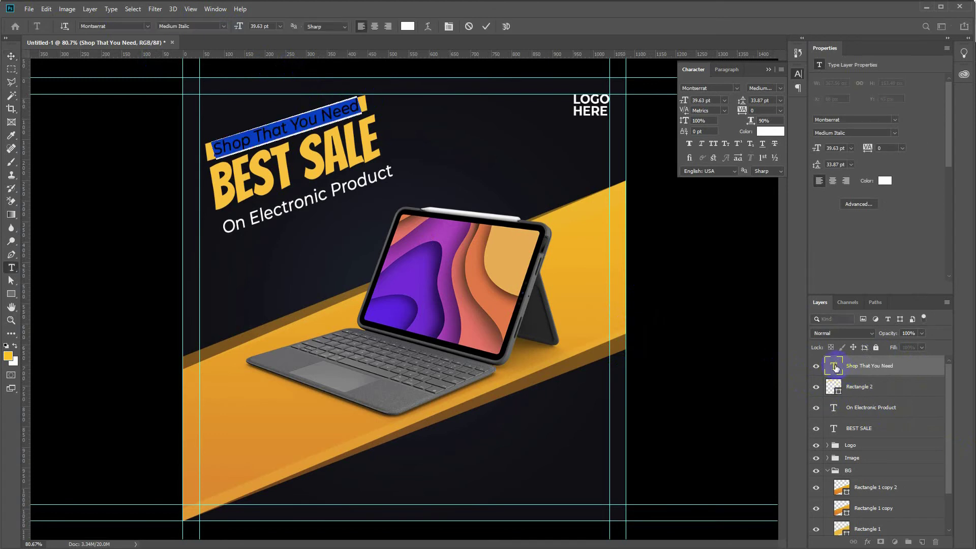
pyautogui.click(272, 28)
pyautogui.write('38')
pyautogui.press('Return')
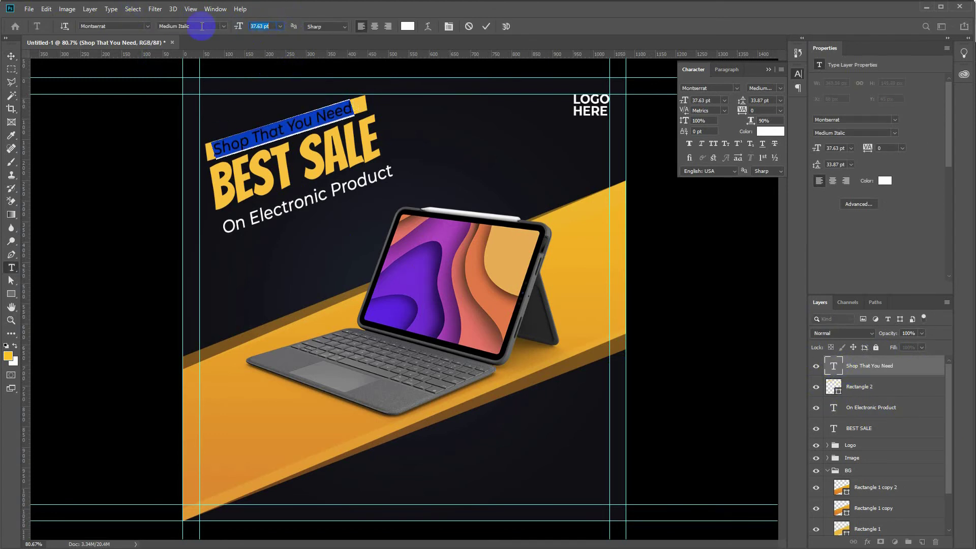
pyautogui.click(484, 28)
pyautogui.press('v')
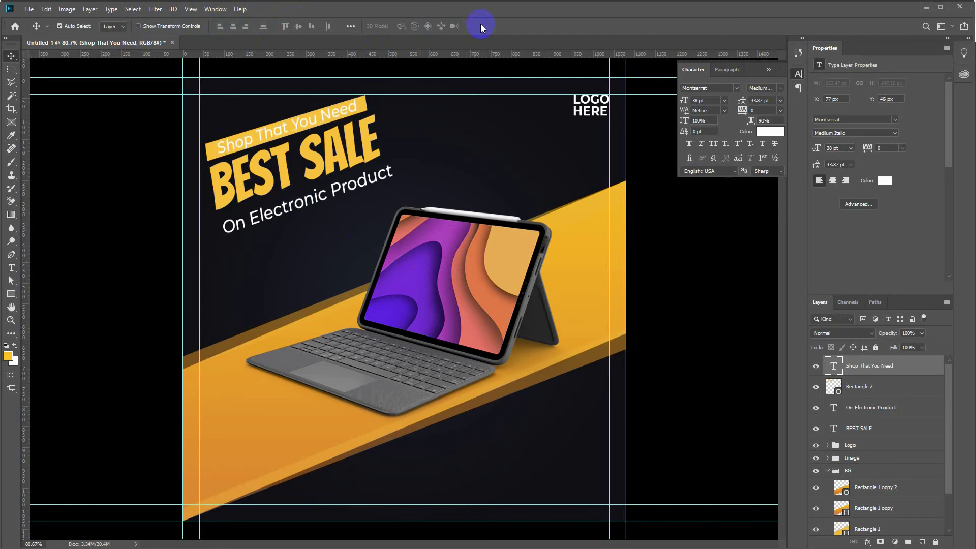
# Nudge Shop That You Need left and On Electronic Product up-left to align with the banner.
pyautogui.press('Left')
pyautogui.press('Left')
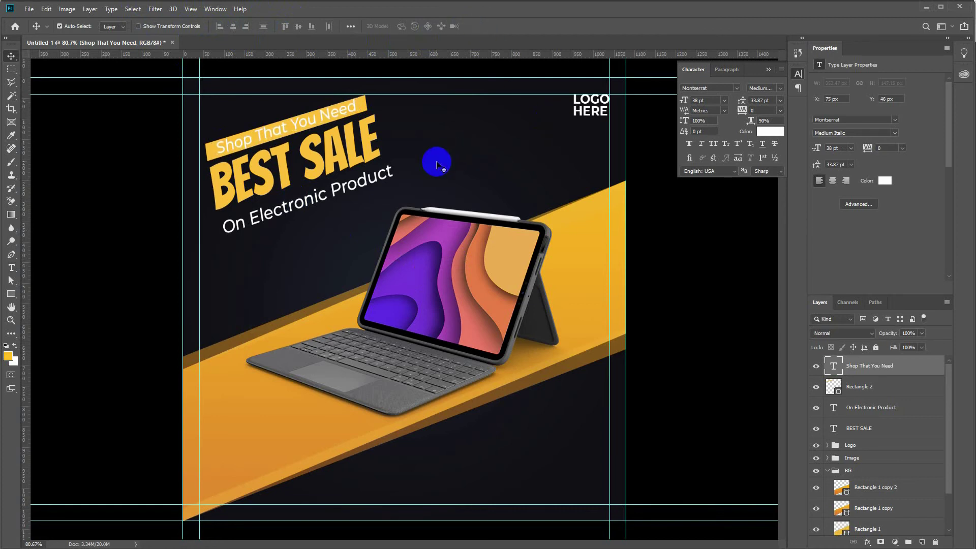
pyautogui.click(880, 413)
pyautogui.press('Up')
pyautogui.press('Up')
pyautogui.press('Up')
pyautogui.press('Up')
pyautogui.press('Up')
pyautogui.press('Up')
pyautogui.press('Left')
pyautogui.press('Left')
pyautogui.press('Left')
pyautogui.press('Left')
pyautogui.press('Left')
pyautogui.press('Left')
pyautogui.press('Left')
pyautogui.press('Left')
pyautogui.press('Left')
pyautogui.press('Left')
pyautogui.press('Left')
pyautogui.press('Left')
pyautogui.press('Down')
pyautogui.press('Down')
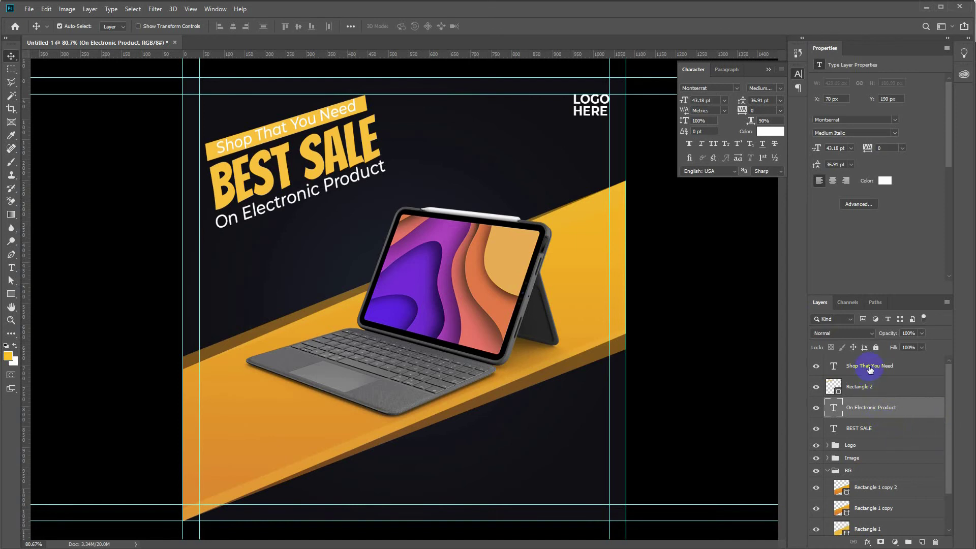
pyautogui.keyDown('shift'); pyautogui.click(870, 368); pyautogui.keyUp('shift')
pyautogui.click(873, 428)
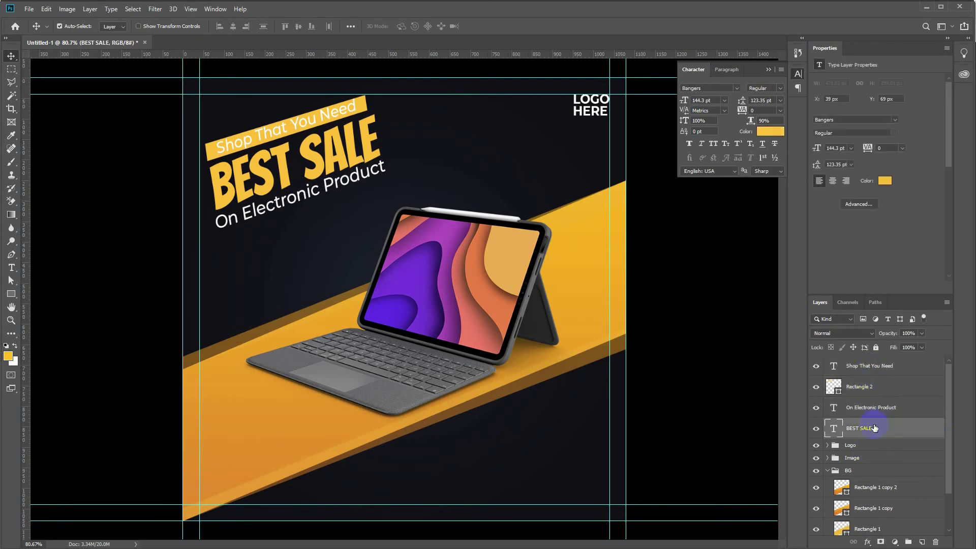
# Group the four headline text layers into a folder named Text.
pyautogui.keyDown('shift'); pyautogui.click(877, 367); pyautogui.keyUp('shift')
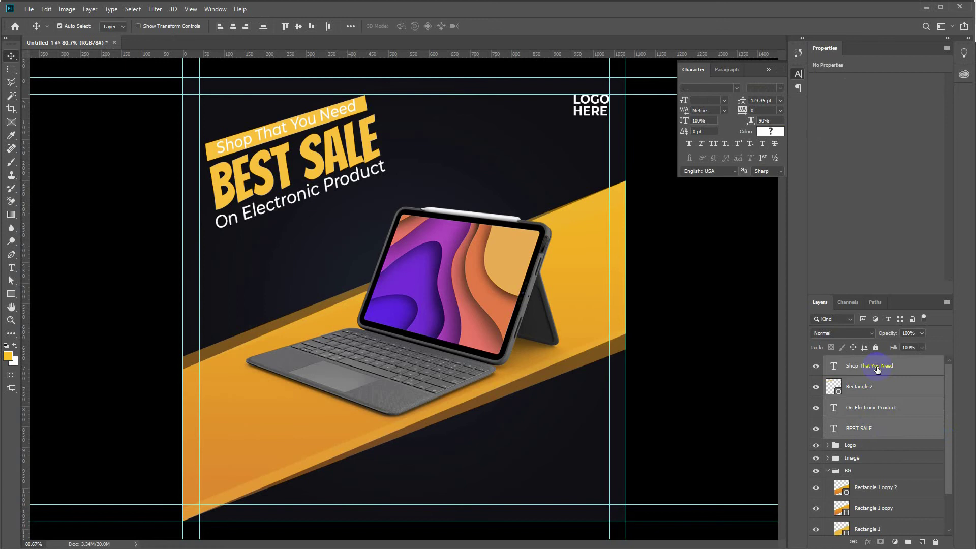
pyautogui.hotkey('ctrl', 'g')
pyautogui.write('Text')
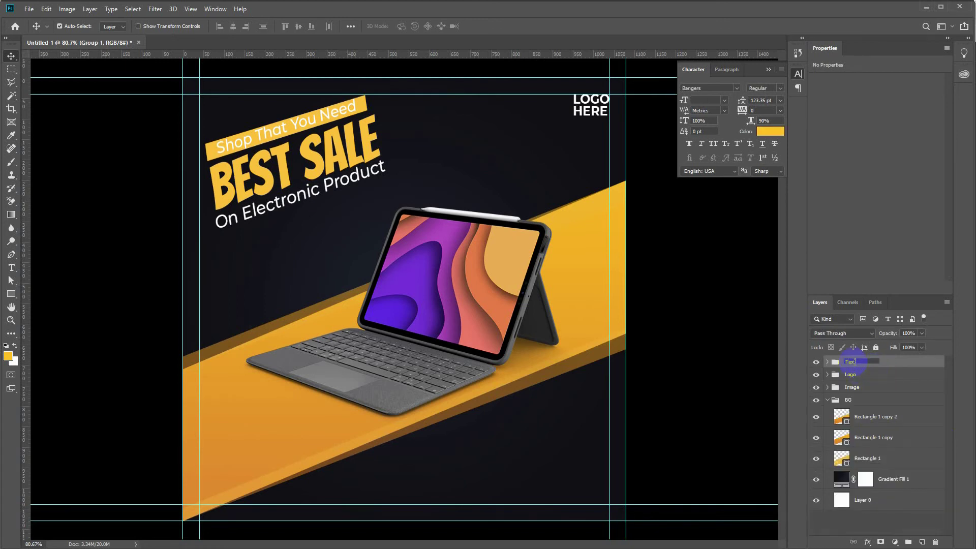
pyautogui.press('Return')
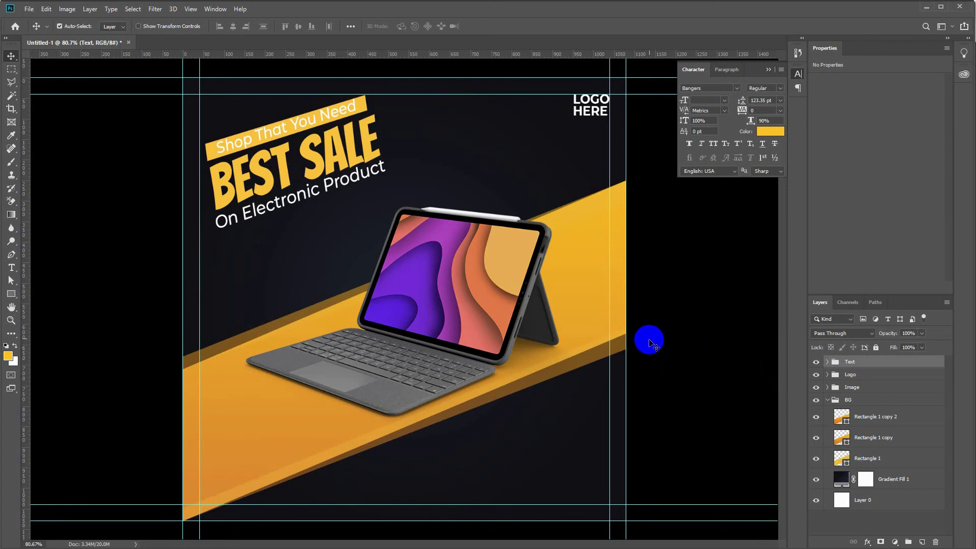
# Nudge the Text group slightly down and scale it up about 8%.
pyautogui.hotkey('ctrl', 't')
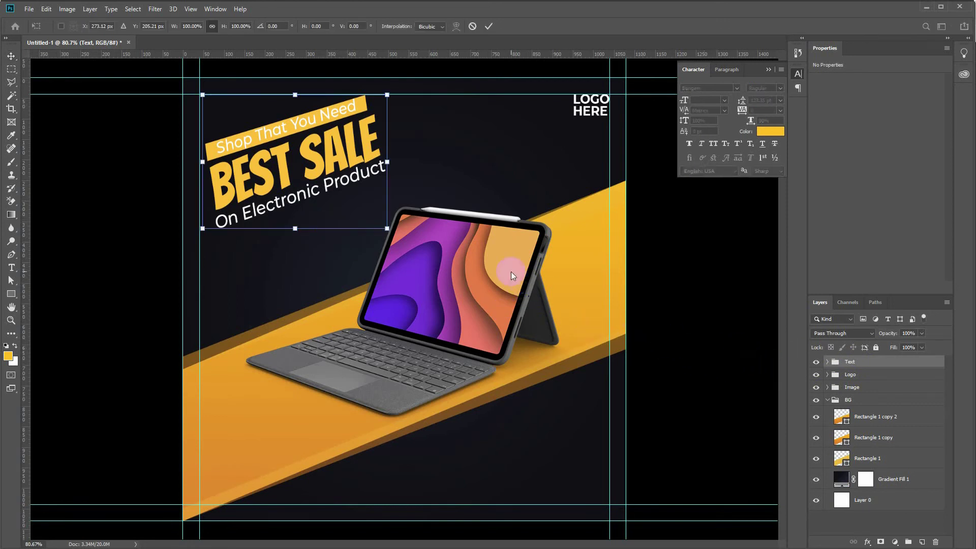
pyautogui.moveTo(242, 150); pyautogui.dragTo(238, 158)
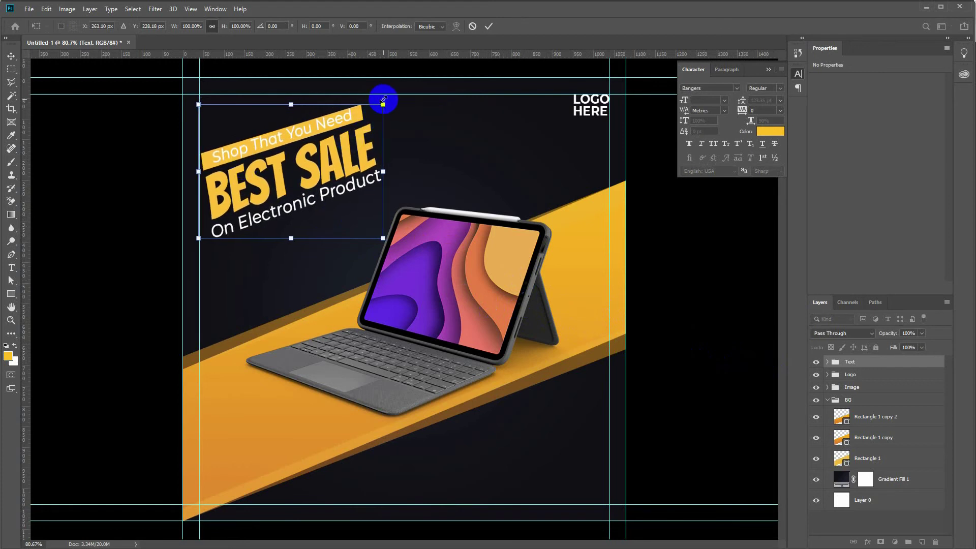
pyautogui.moveTo(384, 104); pyautogui.dragTo(398, 95)
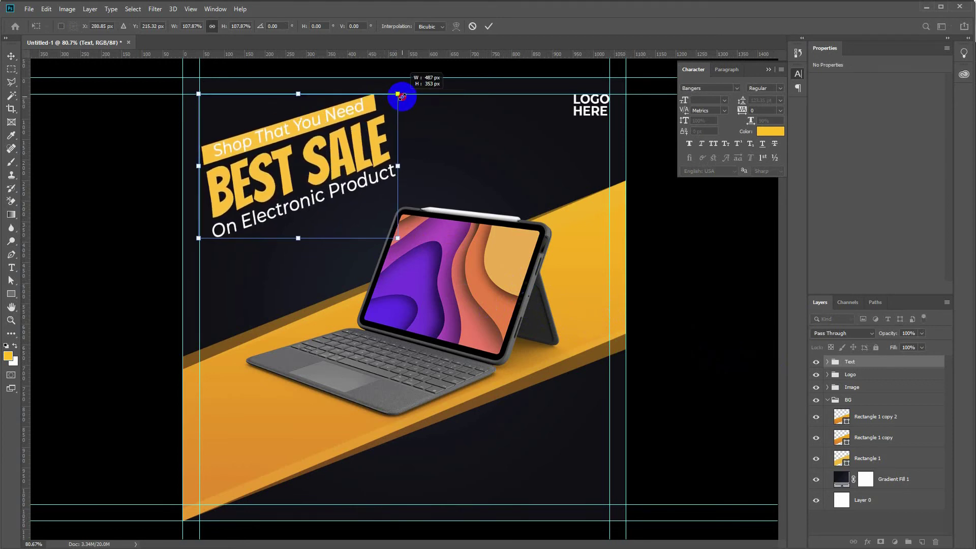
pyautogui.press('Return')
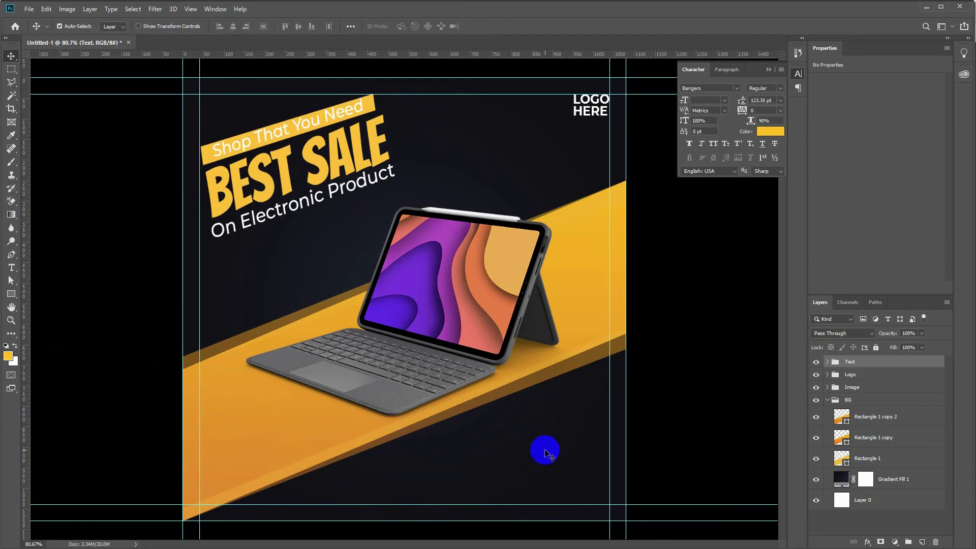
# Place a Lorem Ipsum placeholder line below the tablet, set in Montserrat.
pyautogui.press('t')
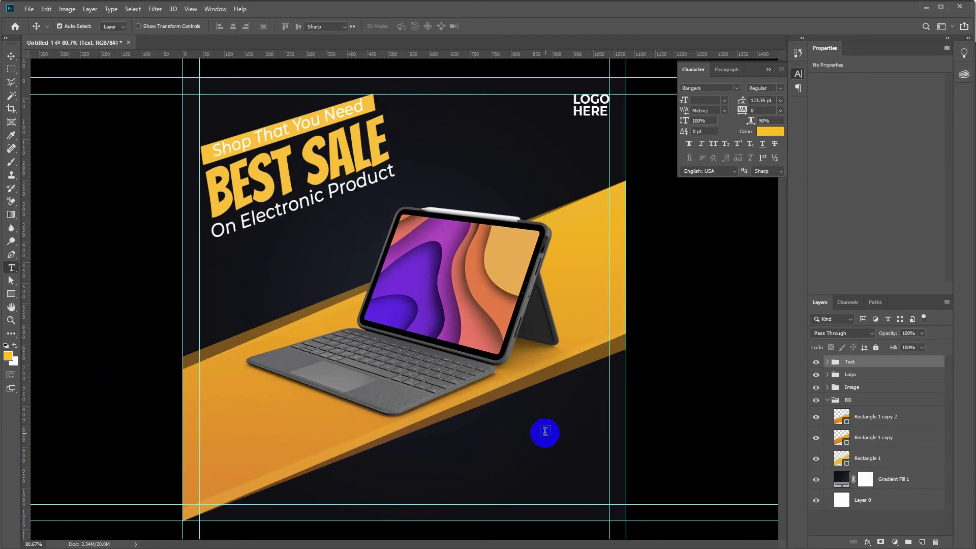
pyautogui.click(413, 489)
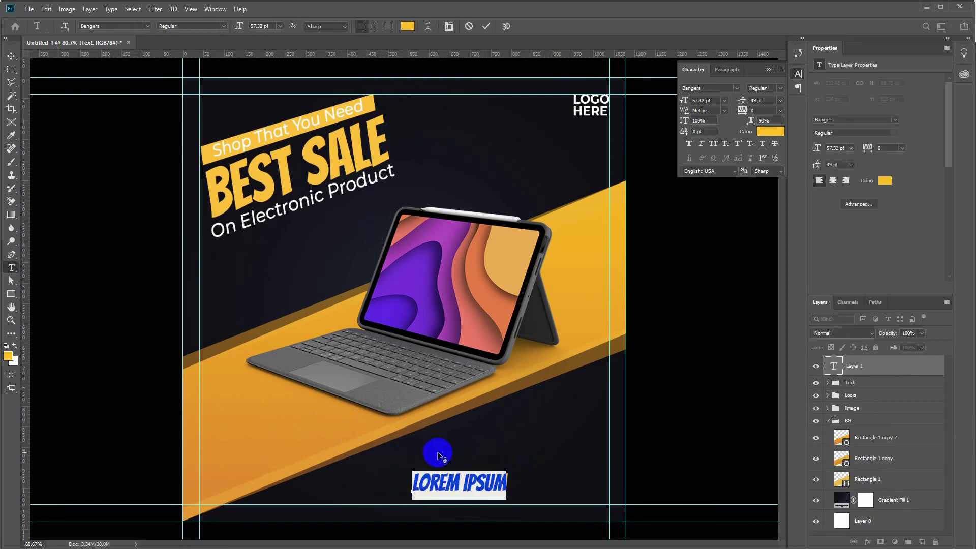
pyautogui.write('mont')
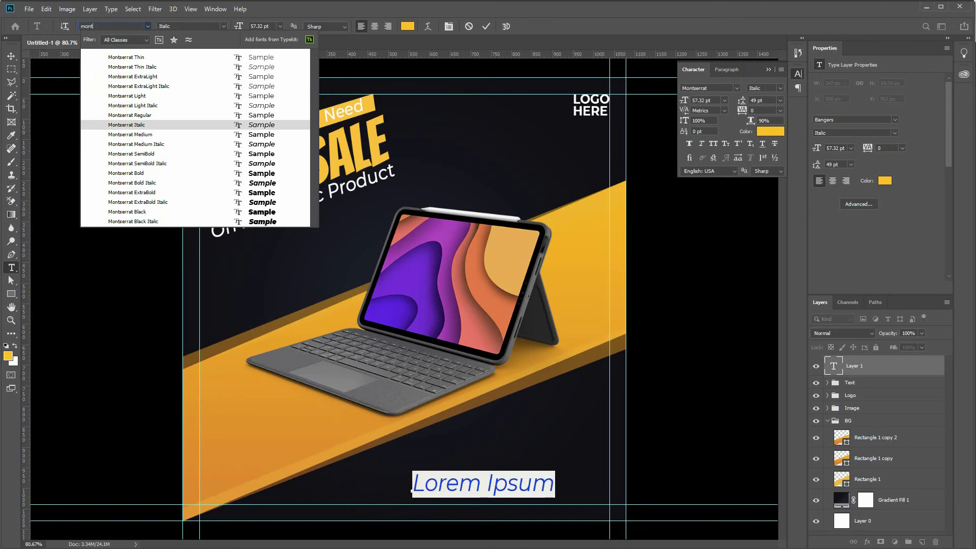
pyautogui.press('Escape')
pyautogui.press('u')
# Draw a white rounded rectangle above the placeholder text with corner radius 50.
pyautogui.moveTo(431, 442); pyautogui.dragTo(524, 468)
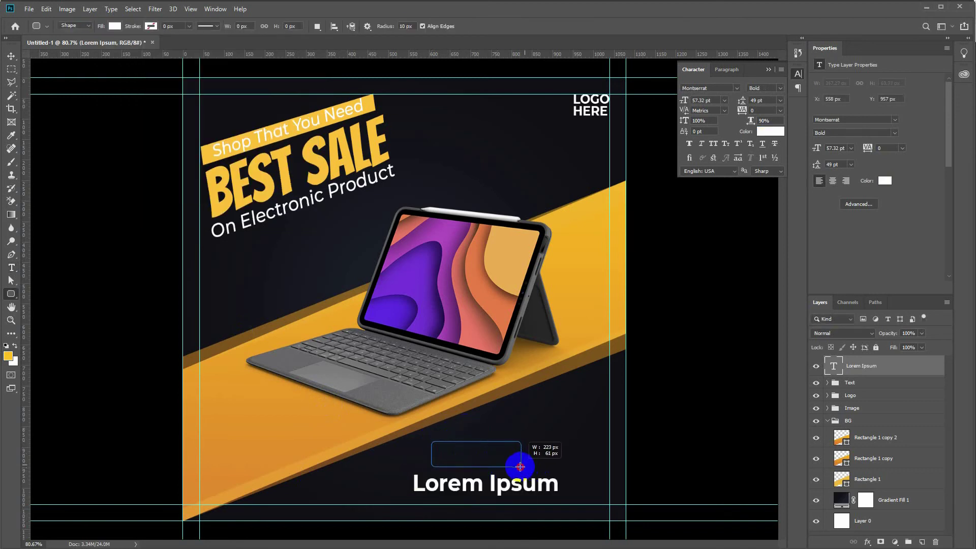
pyautogui.moveTo(524, 467); pyautogui.dragTo(517, 464)
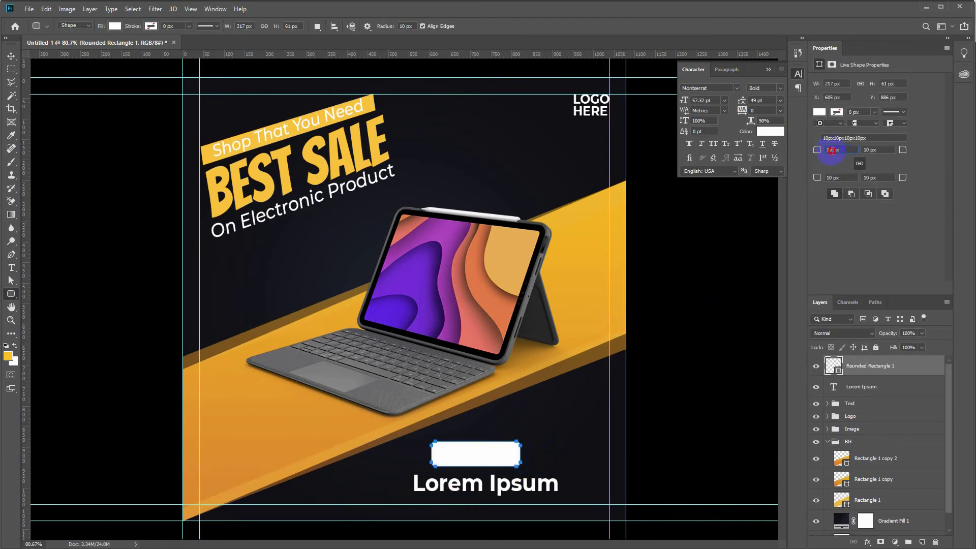
pyautogui.write('50')
pyautogui.press('Return')
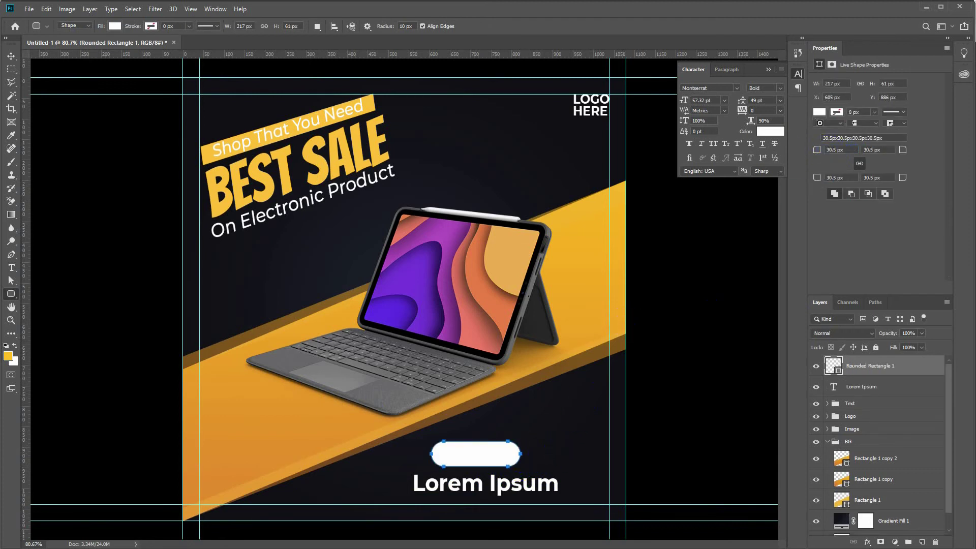
# Recolour the Lorem Ipsum text black (000000).
pyautogui.hotkey('alt', '[')
pyautogui.press('t')
pyautogui.tripleClick(473, 483)
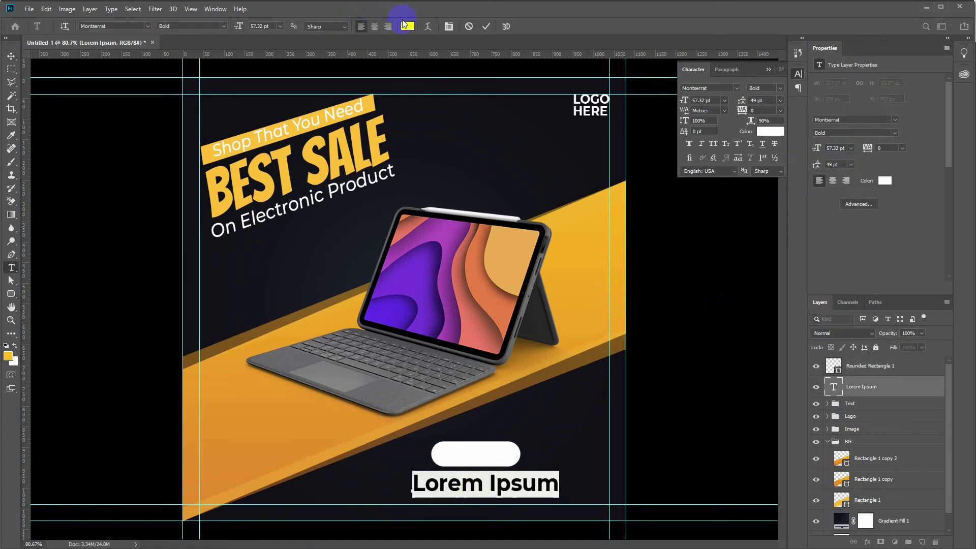
pyautogui.click(408, 26)
pyautogui.write('000000')
pyautogui.press('Return')
pyautogui.hotkey('ctrl', 'Return')
# Move the Lorem Ipsum text onto the pill, above the shape, and shrink it to fit.
pyautogui.press('v')
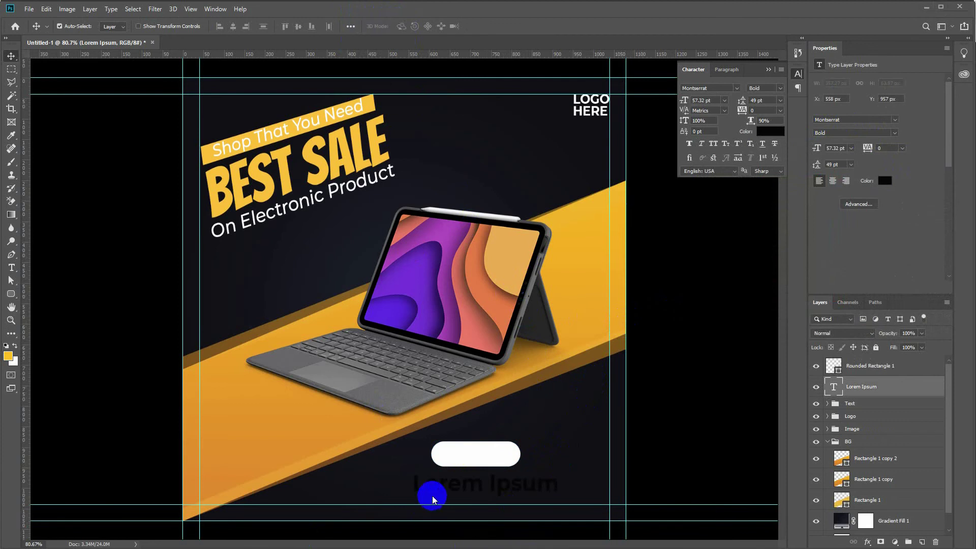
pyautogui.moveTo(437, 487); pyautogui.dragTo(454, 458)
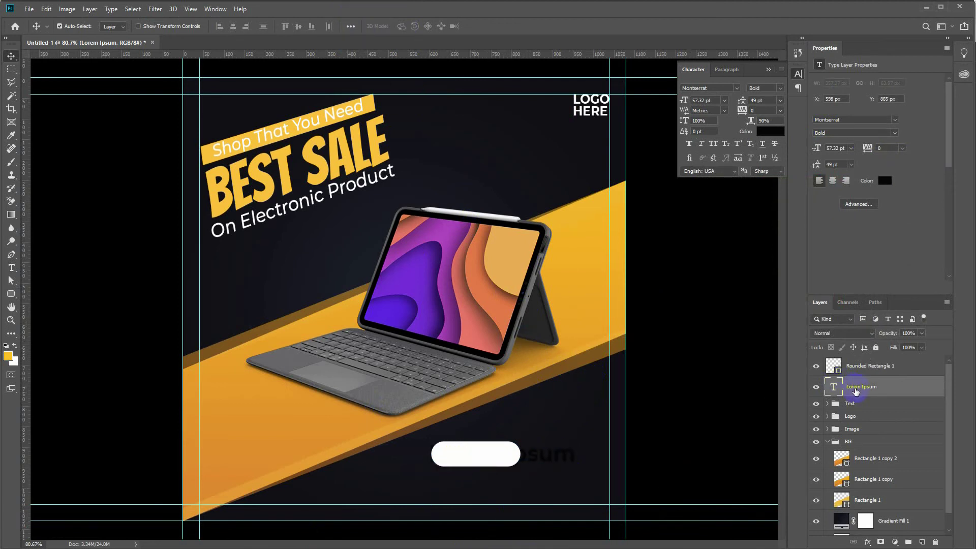
pyautogui.moveTo(853, 388); pyautogui.dragTo(864, 359)
pyautogui.hotkey('ctrl', 't')
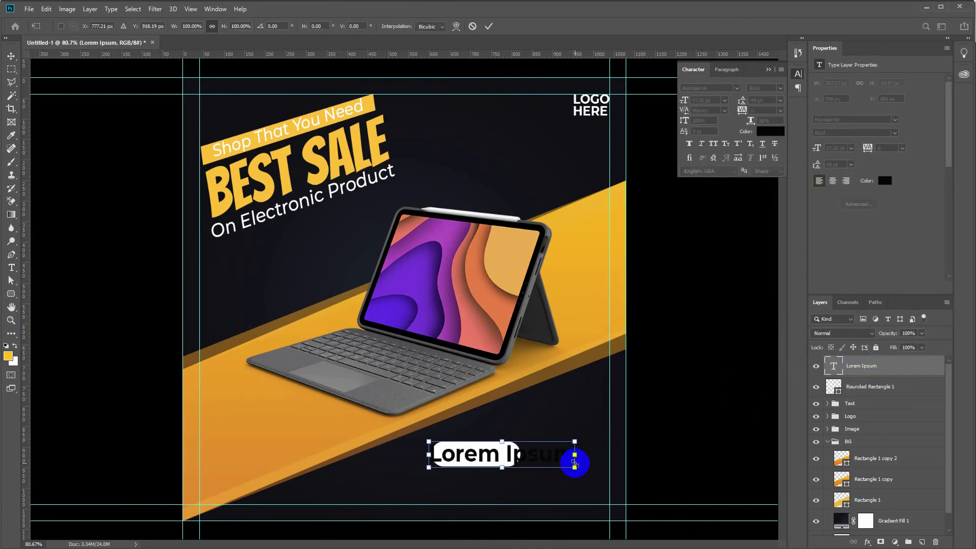
pyautogui.moveTo(580, 469); pyautogui.dragTo(509, 450)
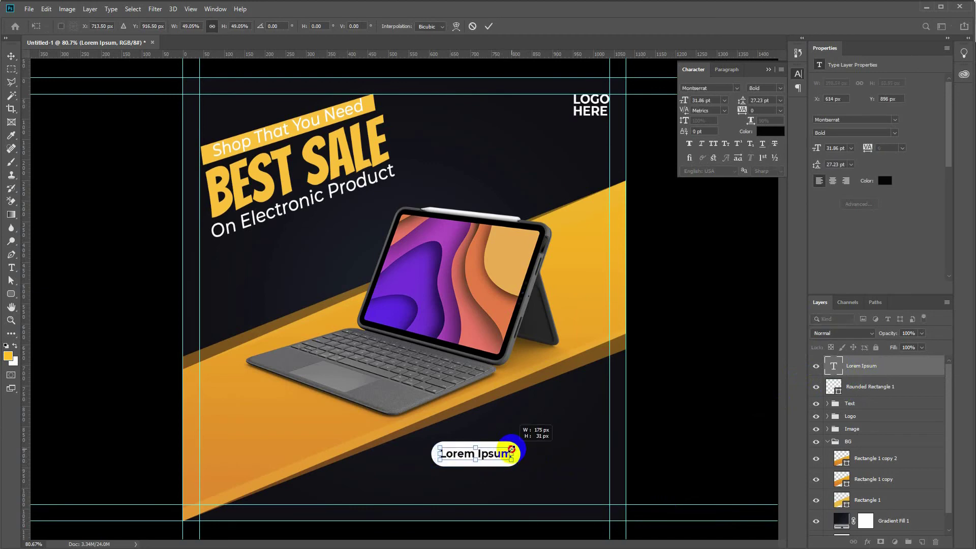
pyautogui.press('Return')
pyautogui.scroll(3, 503, 453)
pyautogui.scroll(-2, 490, 454)
# Change the pill's wording to SHOP NOW and centre it on the button.
pyautogui.doubleClick(463, 458)
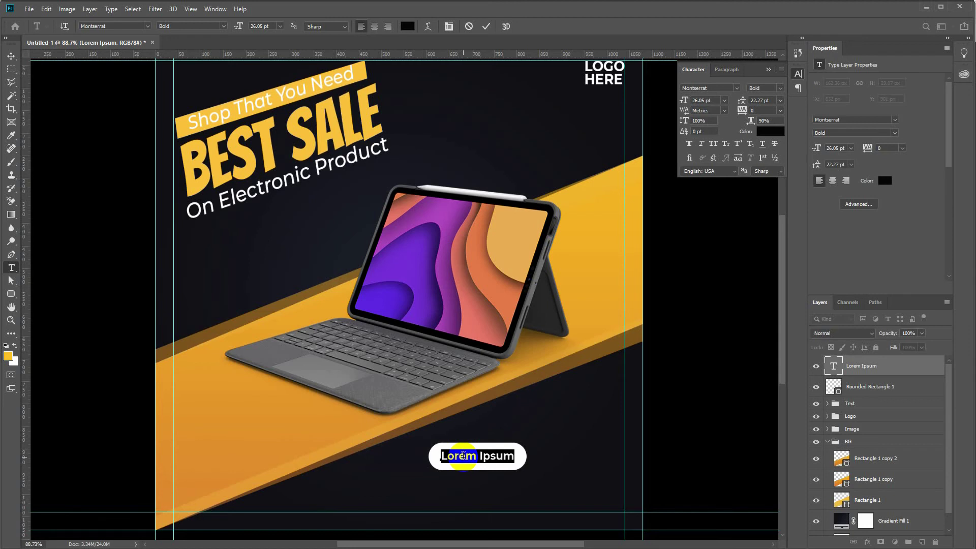
pyautogui.write('s')
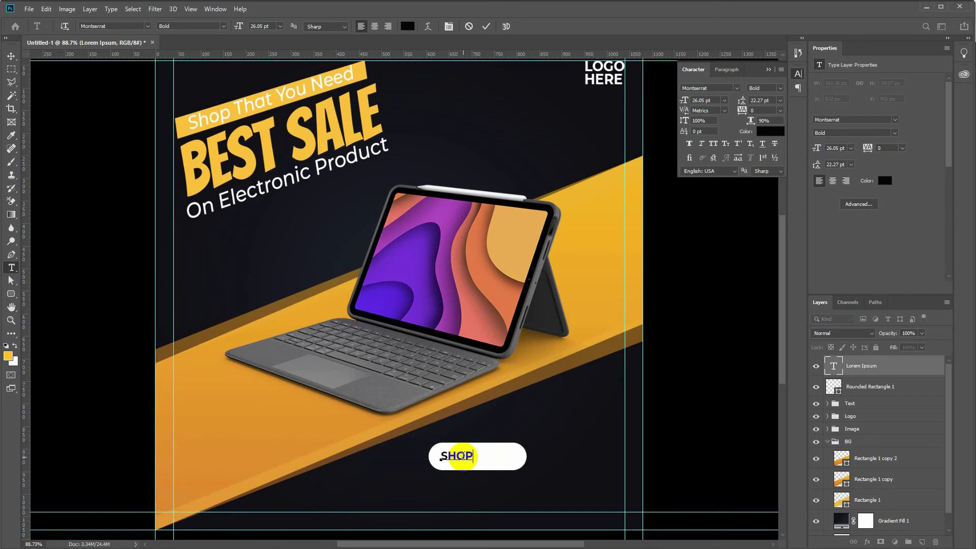
pyautogui.write('NOW')
pyautogui.hotkey('ctrl', 'Return')
pyautogui.press('v')
pyautogui.moveTo(462, 456); pyautogui.dragTo(464, 459)
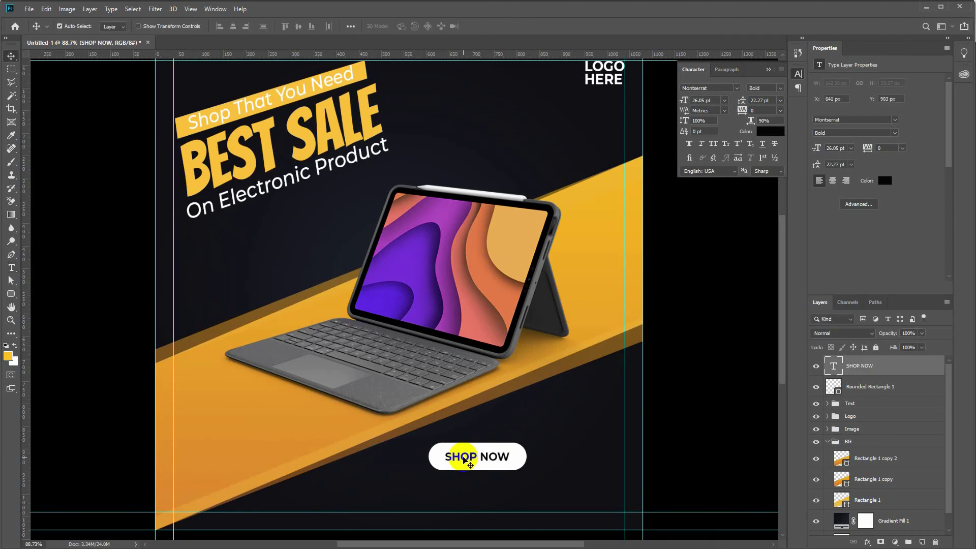
pyautogui.moveTo(463, 458); pyautogui.dragTo(463, 459)
pyautogui.hotkey('ctrl', '-')
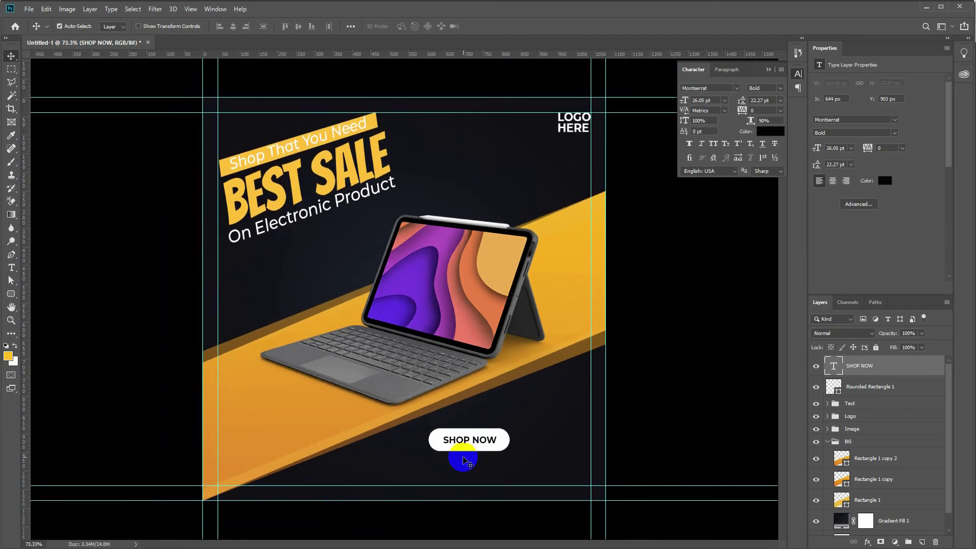
pyautogui.hotkey('ctrl', '+')
pyautogui.moveTo(464, 460); pyautogui.dragTo(473, 487)
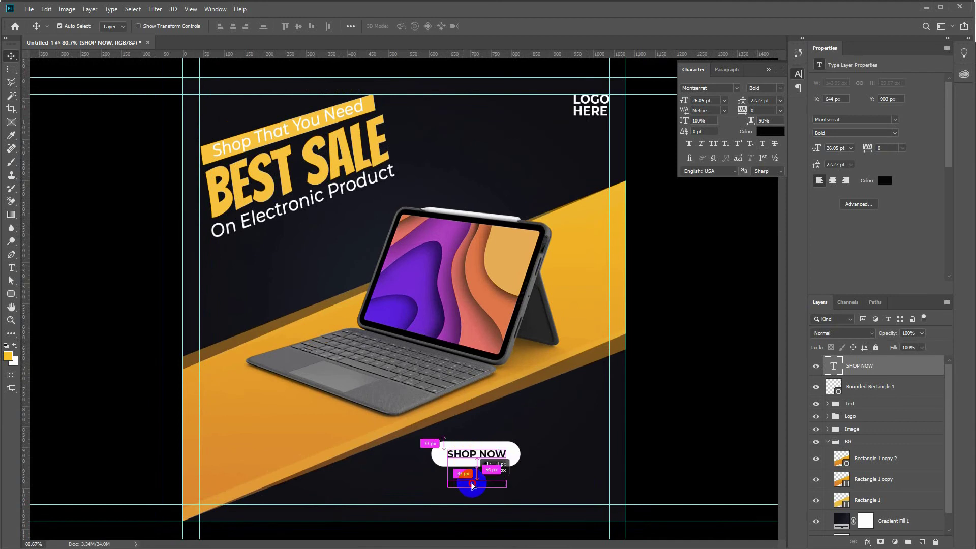
pyautogui.press('t')
pyautogui.doubleClick(475, 482)
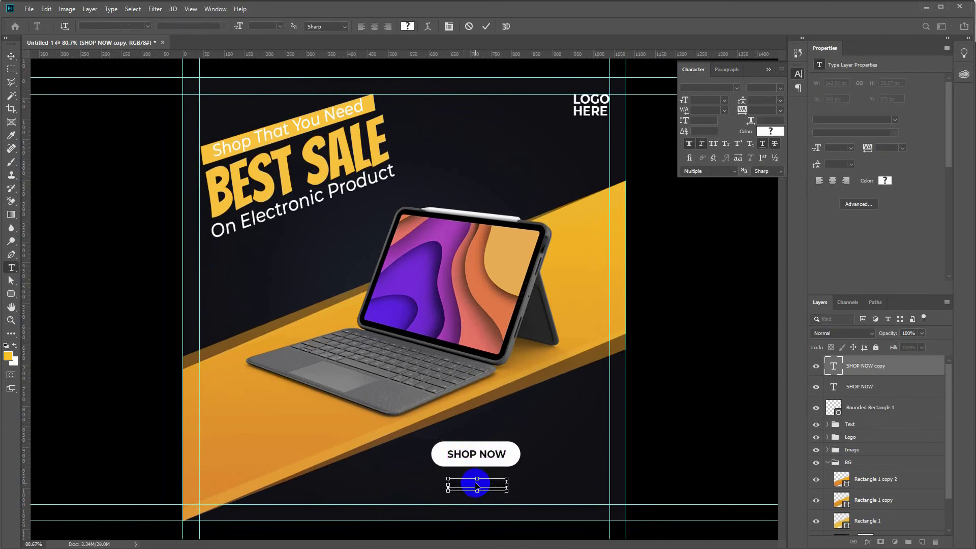
pyautogui.click(770, 131)
pyautogui.write('ffffff')
pyautogui.click(920, 171)
pyautogui.doubleClick(463, 484)
pyautogui.tripleClick(463, 486)
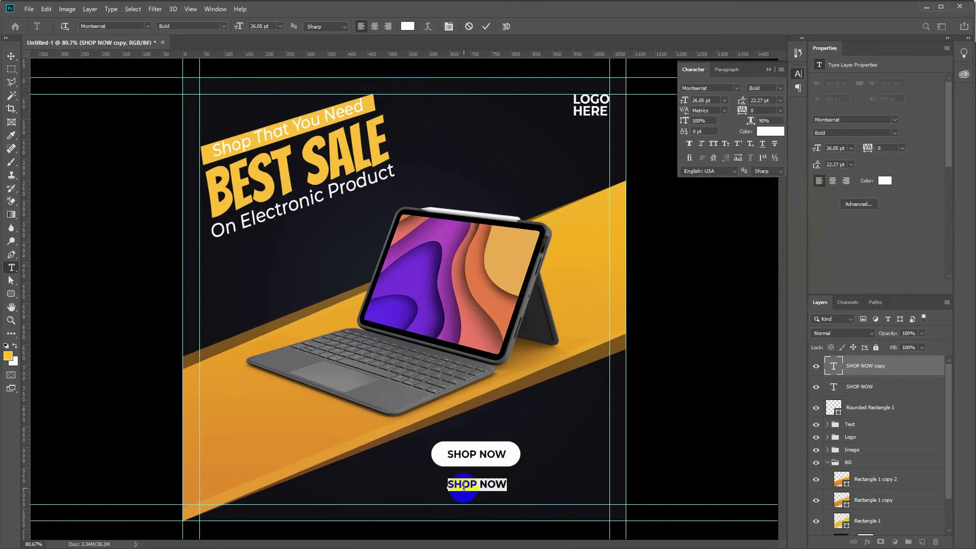
pyautogui.write('+123 456 7890')
pyautogui.hotkey('ctrl', 'Return')
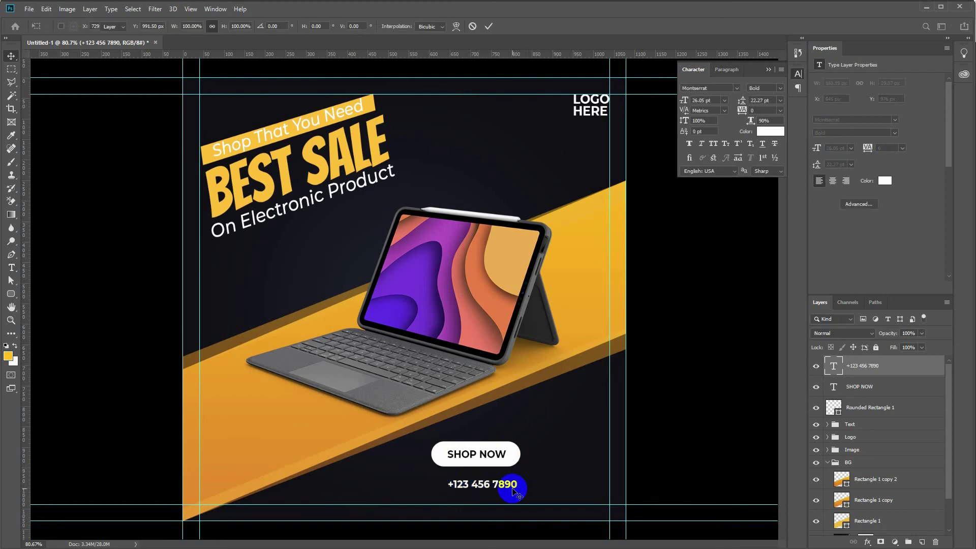
# Set the phone number in the Montserrat Black weight.
pyautogui.doubleClick(503, 487)
pyautogui.click(224, 26)
pyautogui.click(193, 166)
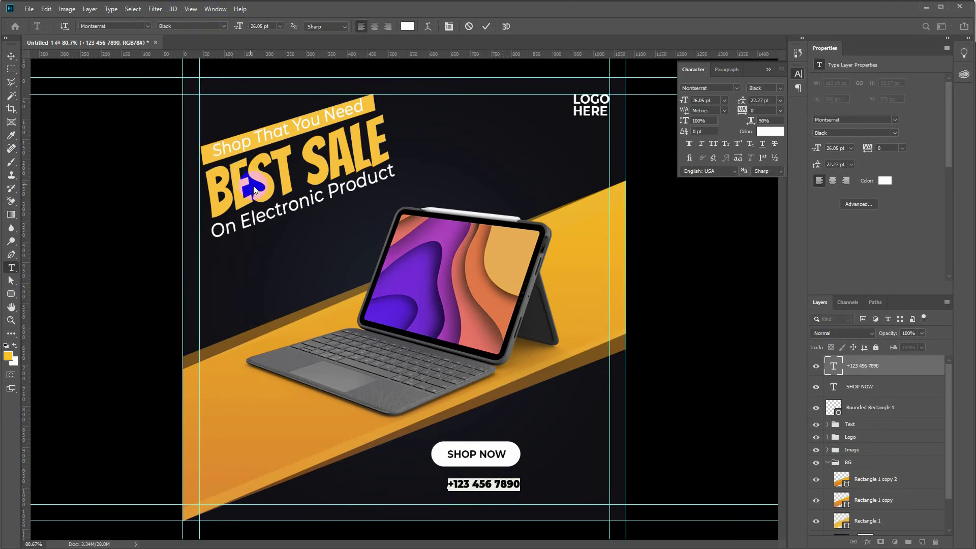
pyautogui.click(225, 117)
# Enlarge the phone number and position it beneath the SHOP NOW button.
pyautogui.hotkey('ctrl', 't')
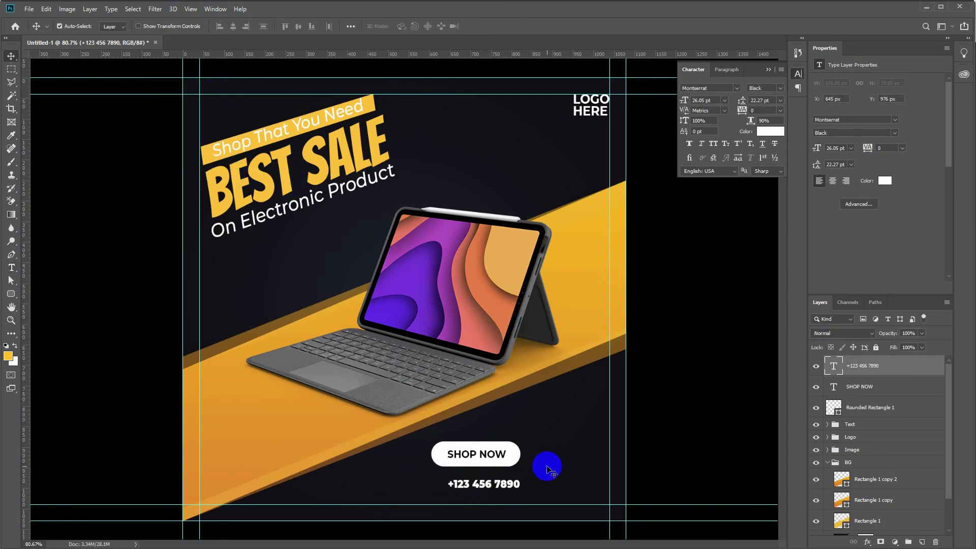
pyautogui.moveTo(520, 490); pyautogui.dragTo(574, 476)
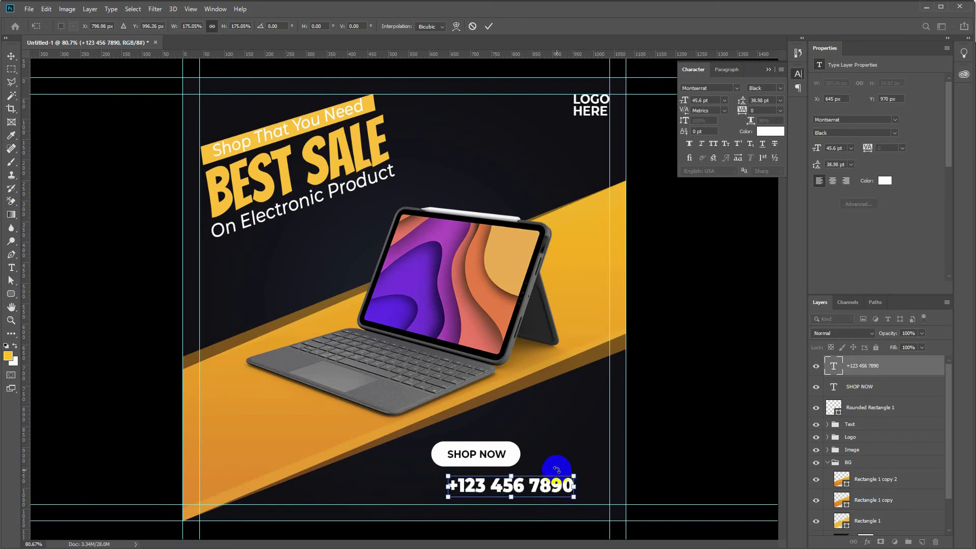
pyautogui.press('Return')
pyautogui.moveTo(555, 488); pyautogui.dragTo(540, 481)
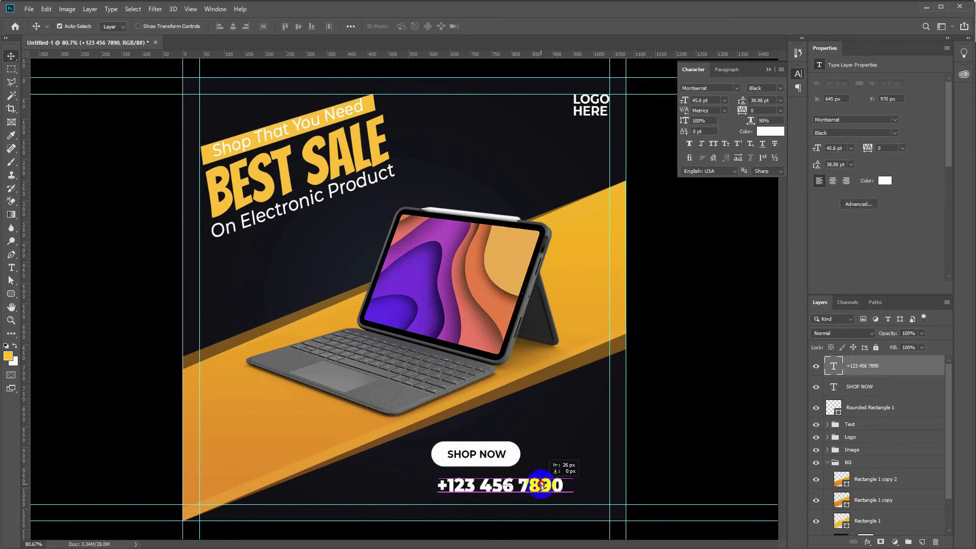
pyautogui.click(834, 374)
pyautogui.click(861, 387)
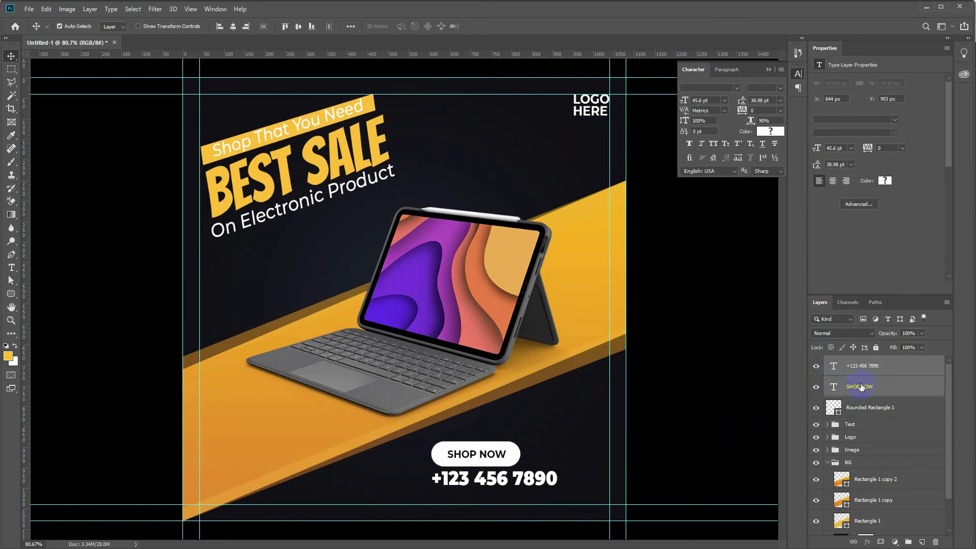
# Group SHOP NOW and Rounded Rectangle 1 into a folder named Button.
pyautogui.keyDown('shift'); pyautogui.click(876, 408); pyautogui.keyUp('shift')
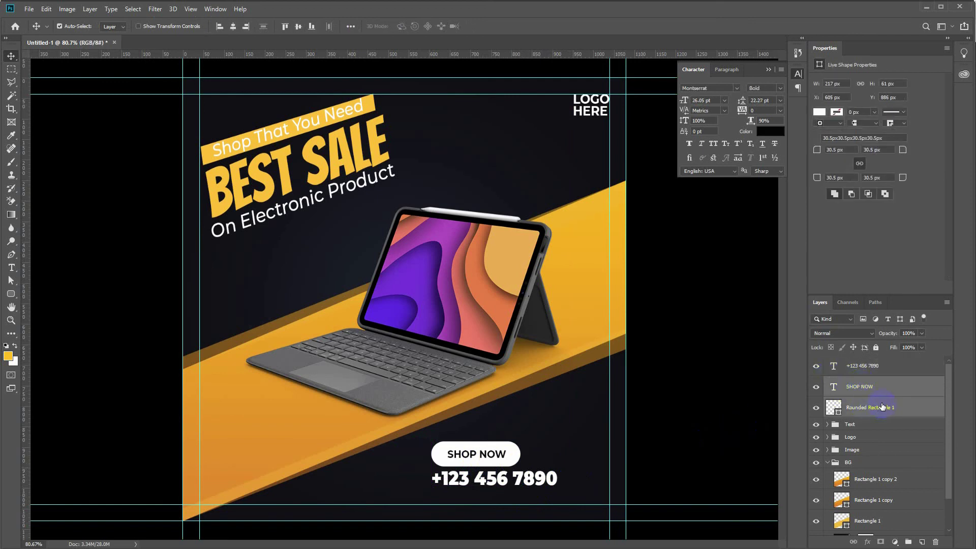
pyautogui.hotkey('ctrl', 'g')
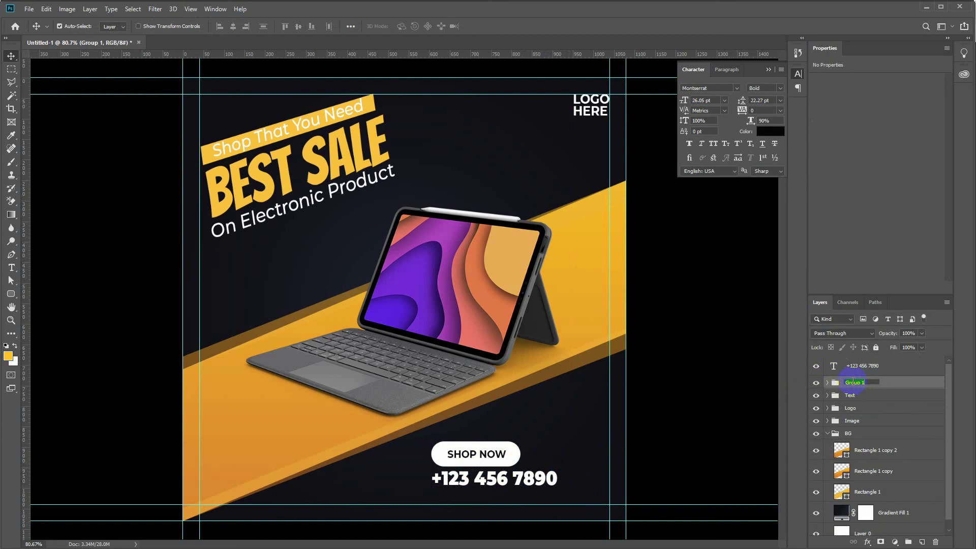
pyautogui.write('Button')
pyautogui.press('Return')
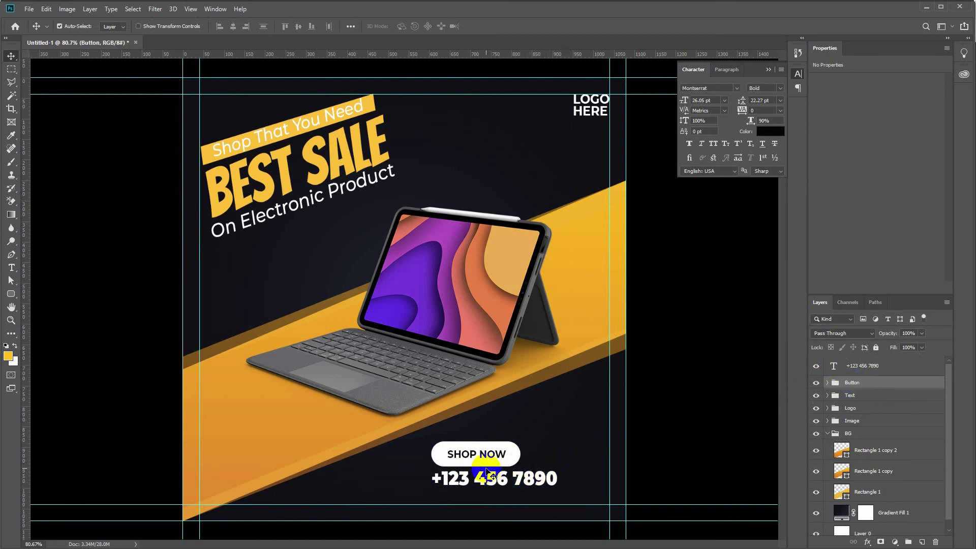
pyautogui.click(495, 483)
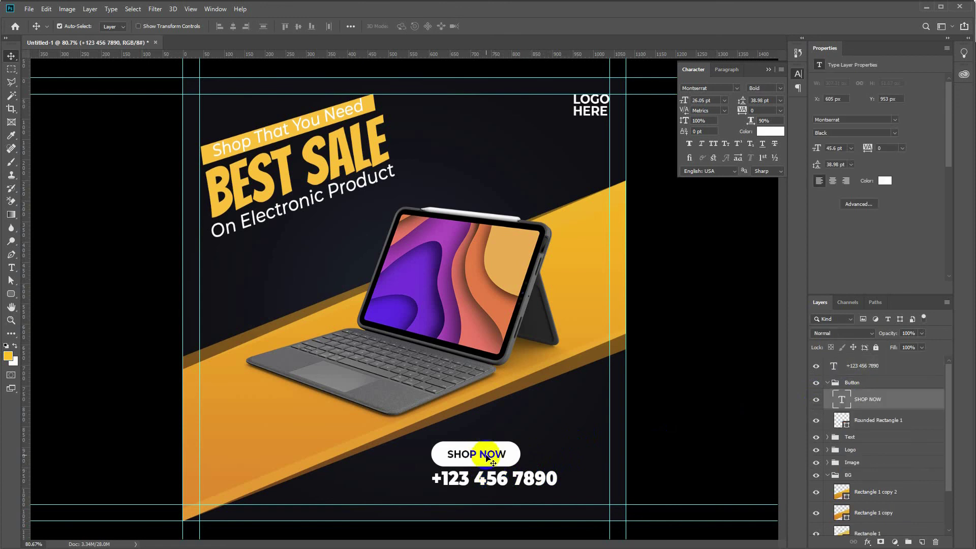
pyautogui.moveTo(495, 483); pyautogui.dragTo(497, 496)
pyautogui.press('t')
pyautogui.tripleClick(497, 494)
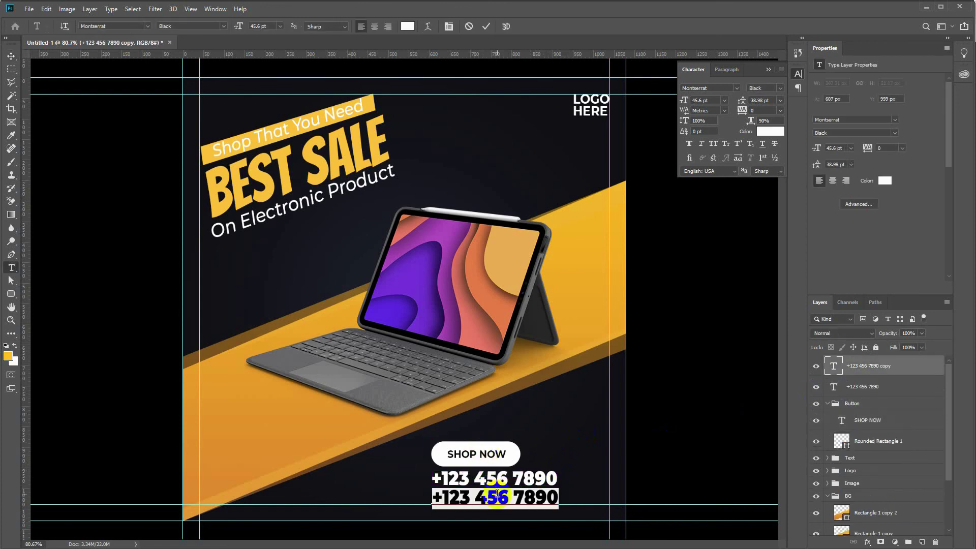
pyautogui.write('www')
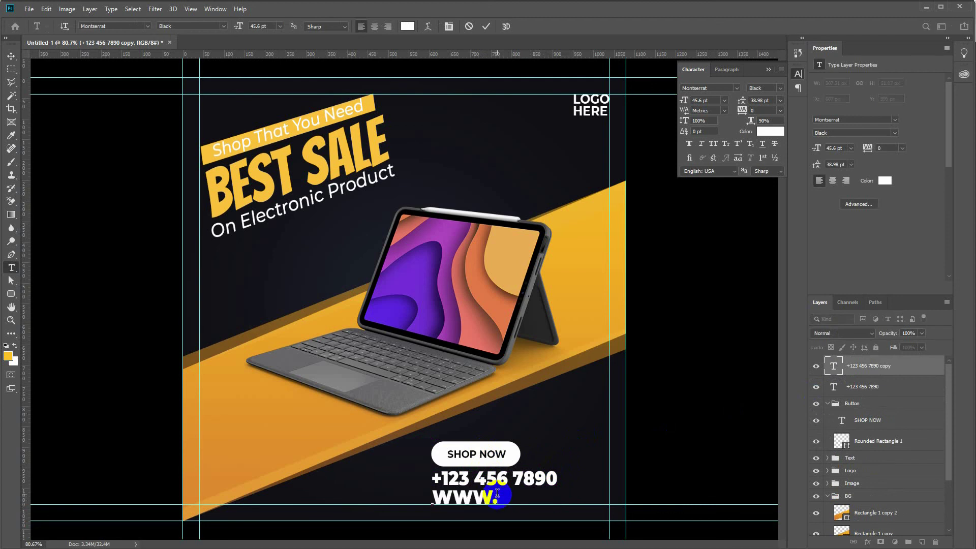
pyautogui.moveTo(497, 494); pyautogui.dragTo(464, 410)
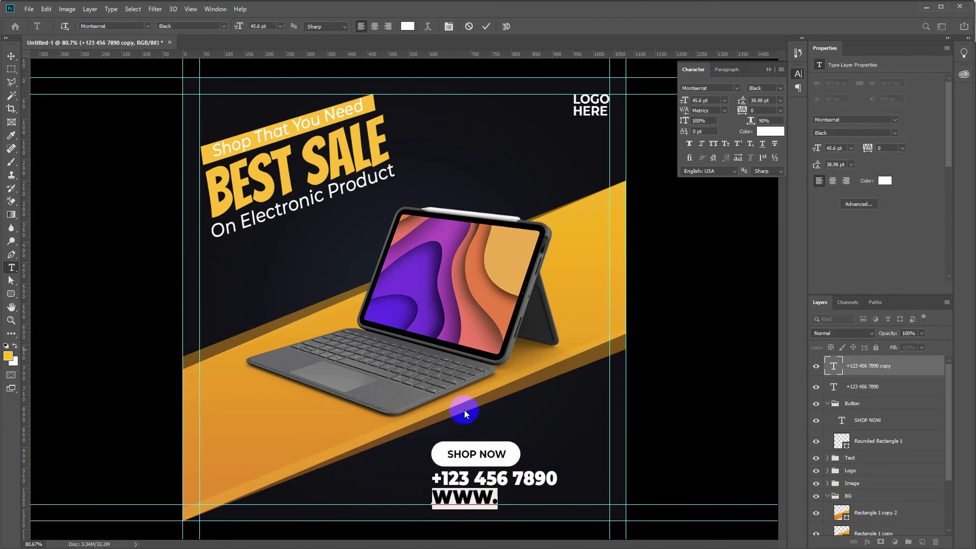
pyautogui.click(280, 26)
pyautogui.click(267, 117)
pyautogui.moveTo(501, 539); pyautogui.dragTo(468, 501)
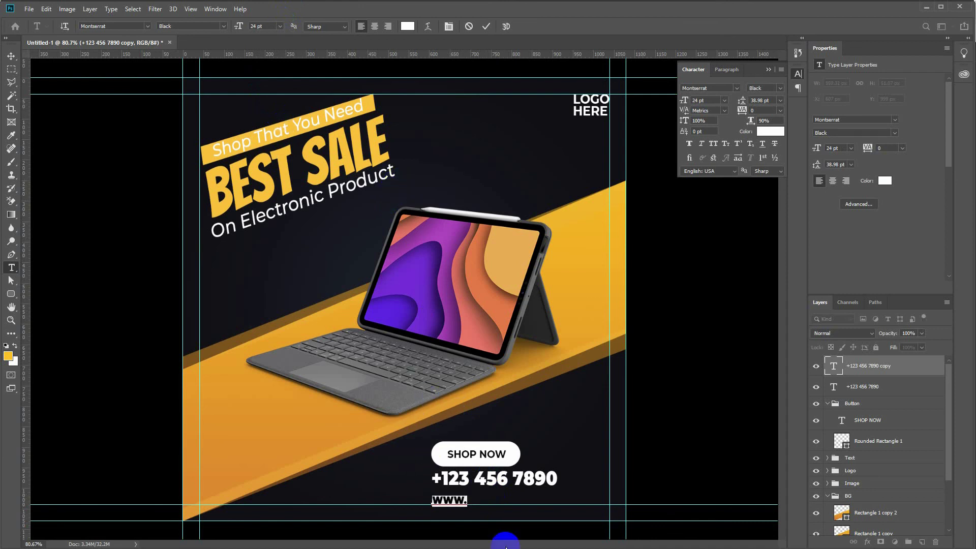
pyautogui.write('ww')
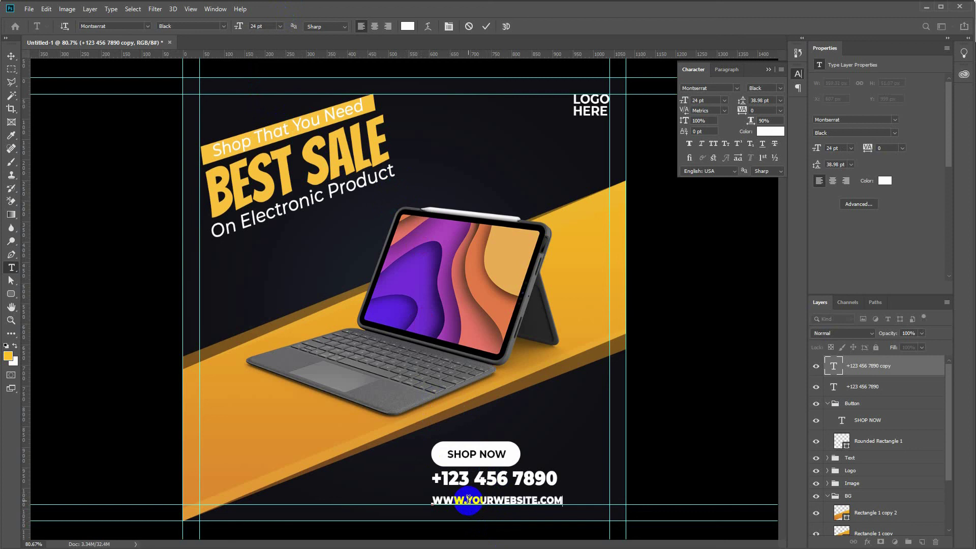
# Set the website line in Montserrat Regular weight.
pyautogui.tripleClick(468, 499)
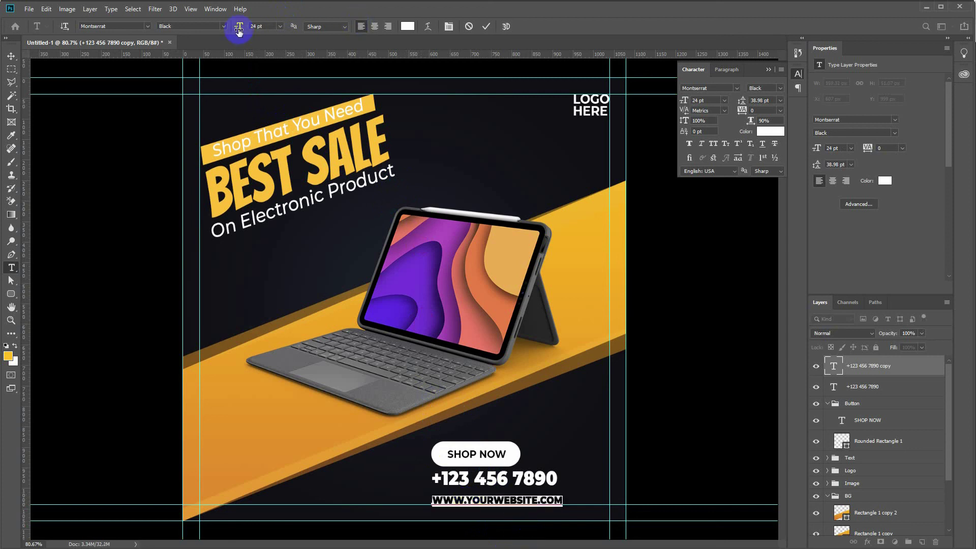
pyautogui.click(209, 26)
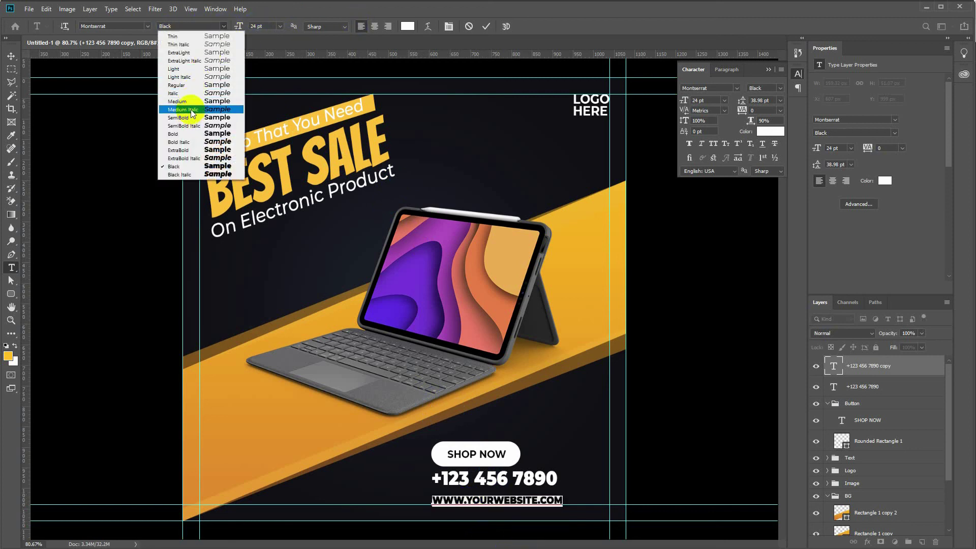
pyautogui.click(196, 83)
pyautogui.hotkey('ctrl', 'Return')
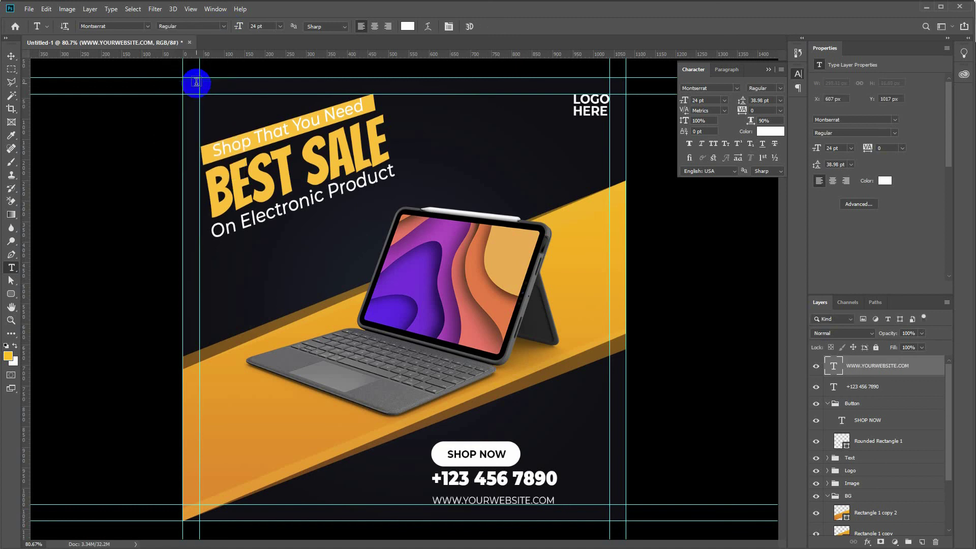
# Enlarge the website text slightly and nudge it up.
pyautogui.moveTo(556, 499); pyautogui.dragTo(558, 499)
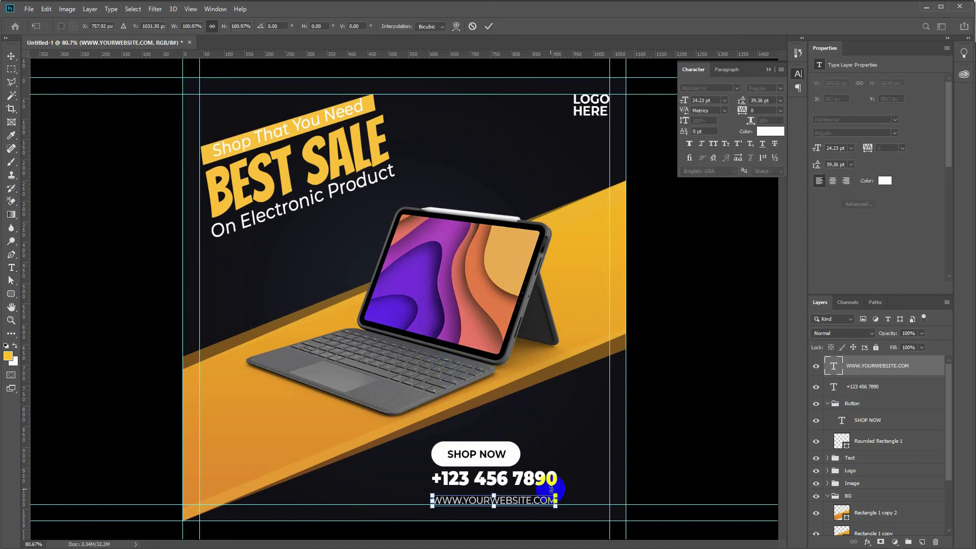
pyautogui.press('Return')
pyautogui.hotkey('ctrl', 't')
pyautogui.moveTo(558, 494); pyautogui.dragTo(560, 495)
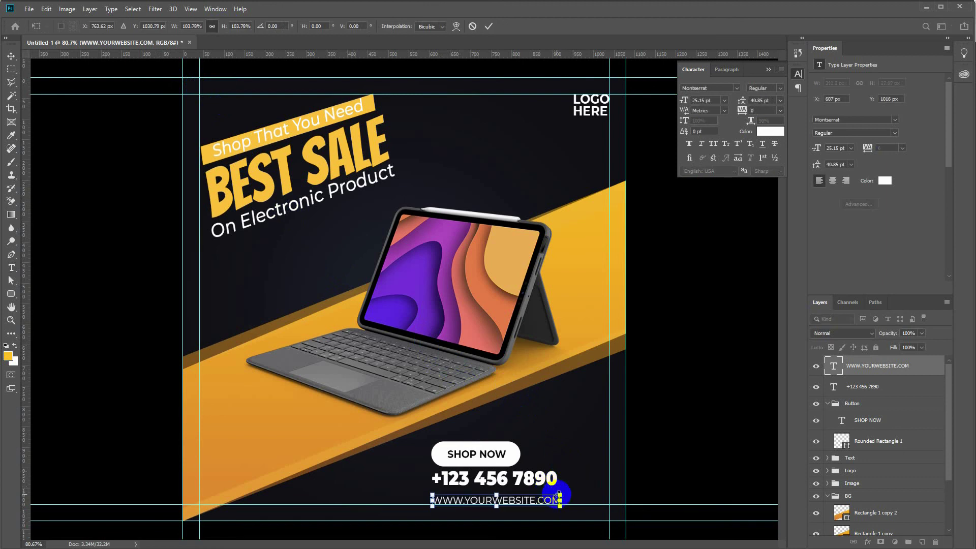
pyautogui.press('Return')
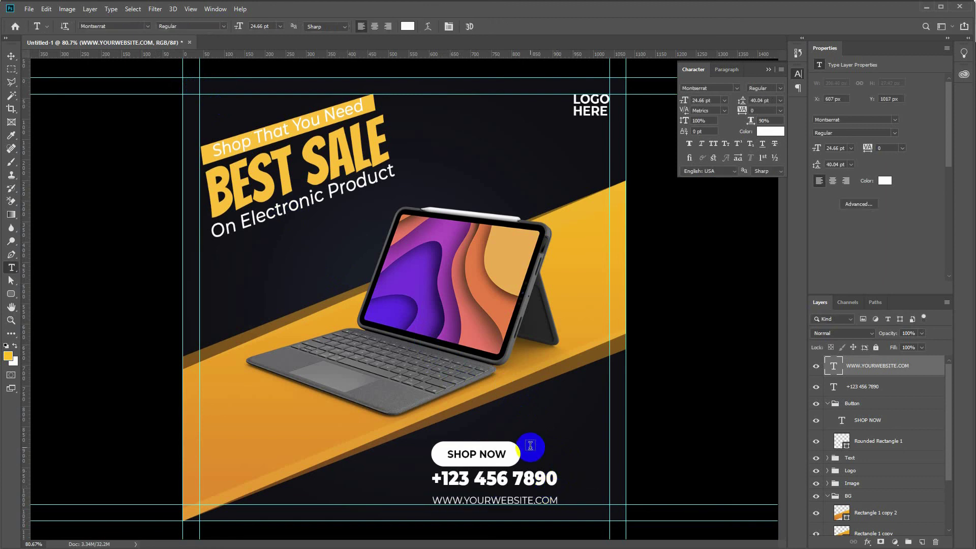
pyautogui.press('v')
pyautogui.press('Up')
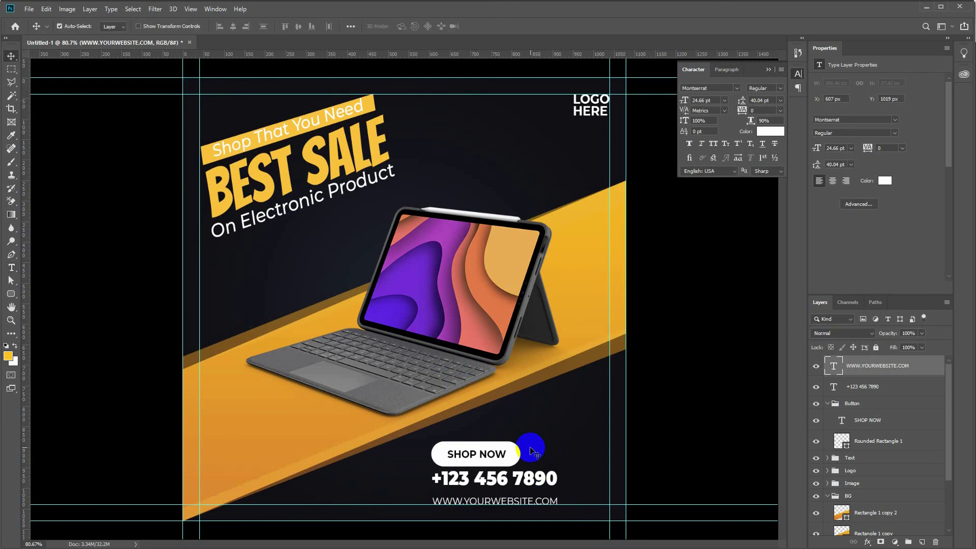
# Group the phone number and website text layers into a folder named Info.
pyautogui.click(867, 388)
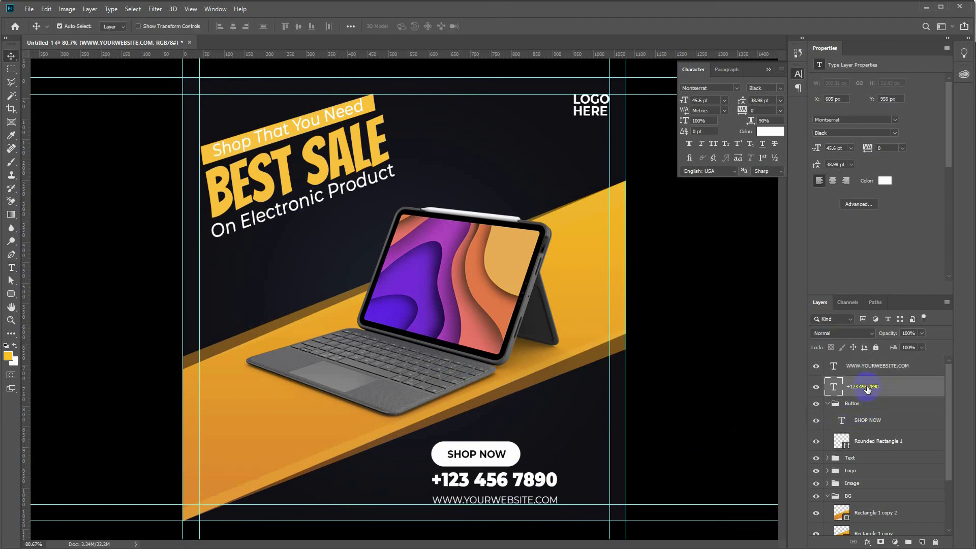
pyautogui.press('Down')
pyautogui.press('Down')
pyautogui.press('Down')
pyautogui.press('Down')
pyautogui.press('Down')
pyautogui.press('Down')
pyautogui.press('Down')
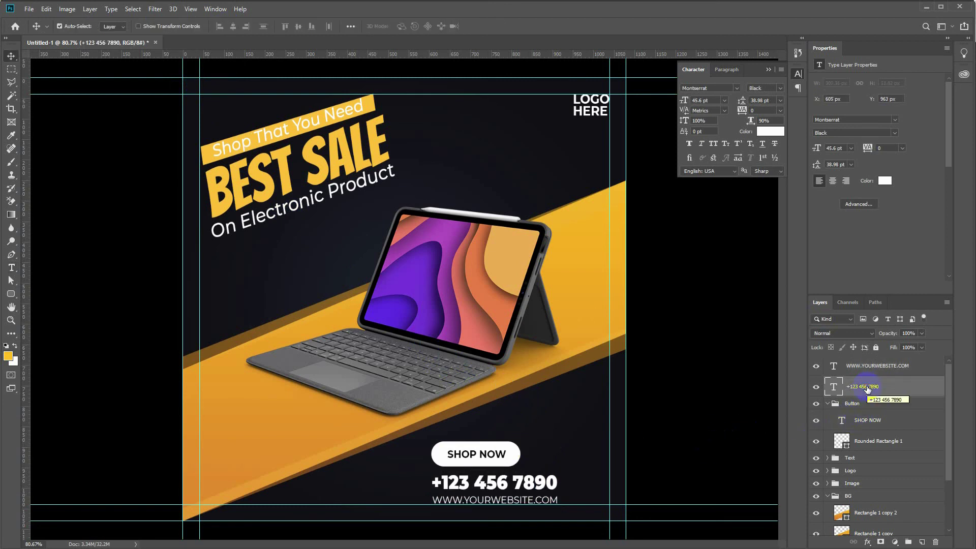
pyautogui.keyDown('shift'); pyautogui.click(871, 367); pyautogui.keyUp('shift')
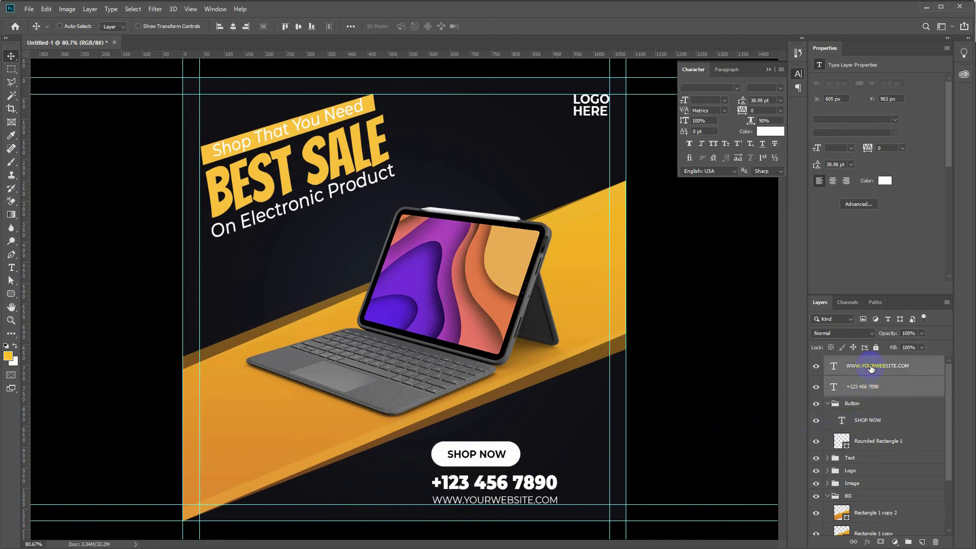
pyautogui.hotkey('ctrl', 'g')
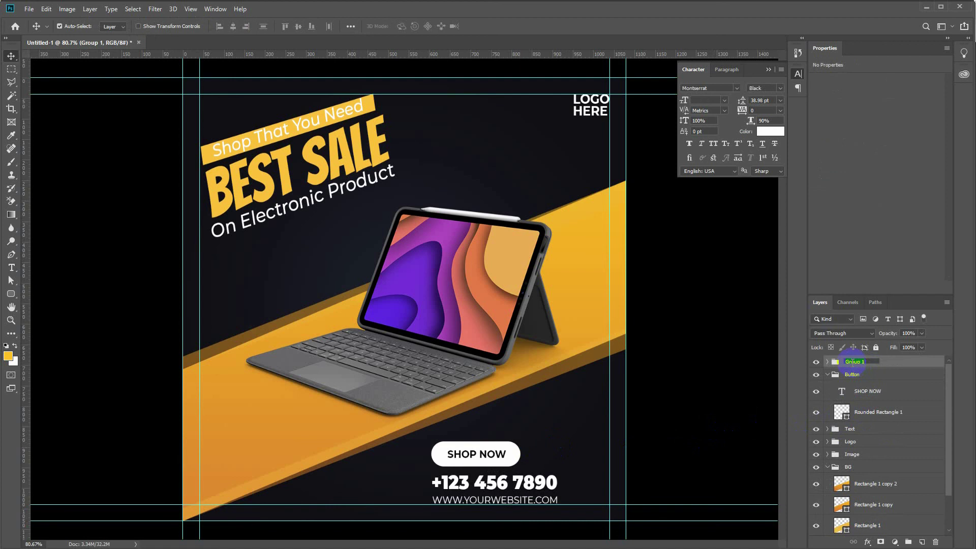
pyautogui.write('Inf')
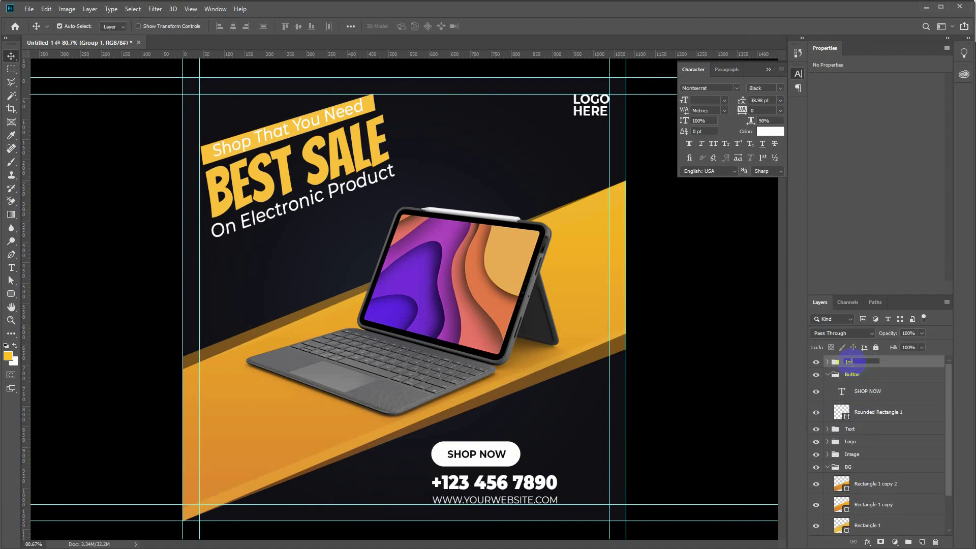
pyautogui.write('o')
pyautogui.press('Return')
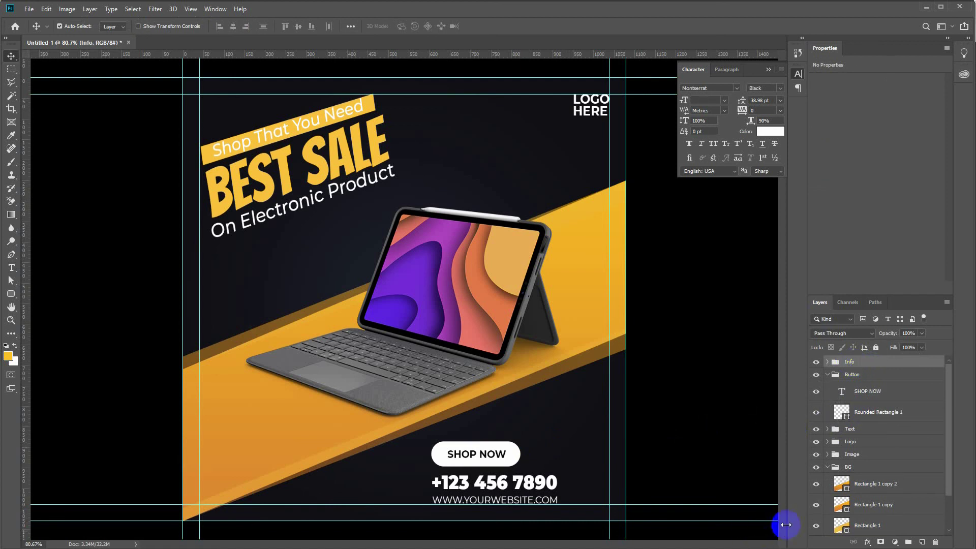
# Shift the Info group right so it meets the right-hand guide.
pyautogui.press('Down')
pyautogui.press('Down')
pyautogui.press('Down')
pyautogui.press('Right')
pyautogui.press('Right')
pyautogui.press('Right')
pyautogui.hotkey('shift', 'Right')
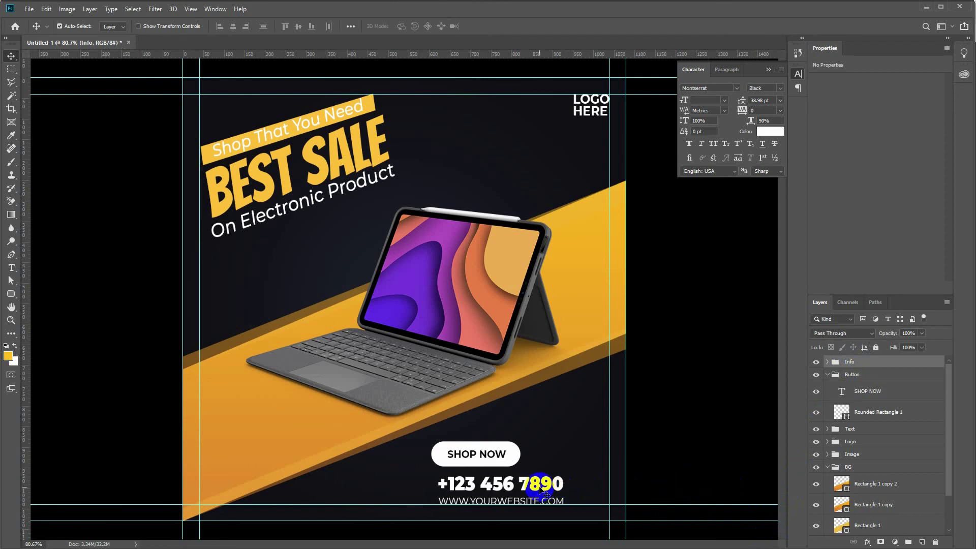
pyautogui.click(542, 488)
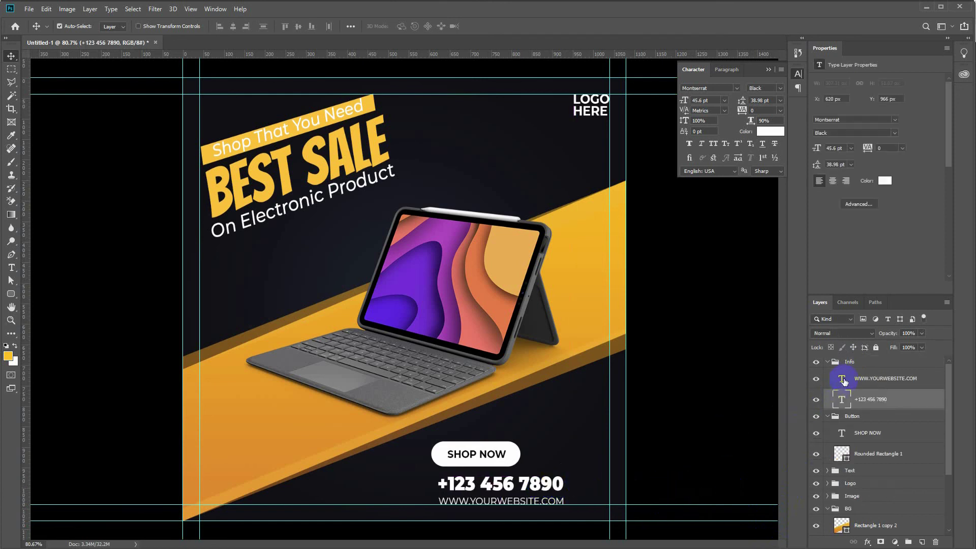
pyautogui.click(828, 362)
pyautogui.hotkey('ctrl', 't')
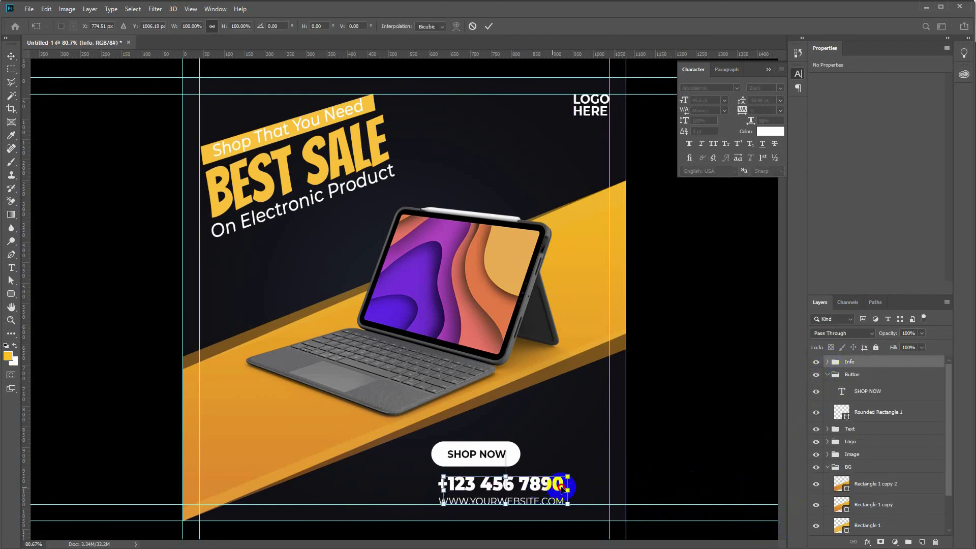
pyautogui.moveTo(561, 488); pyautogui.dragTo(647, 503)
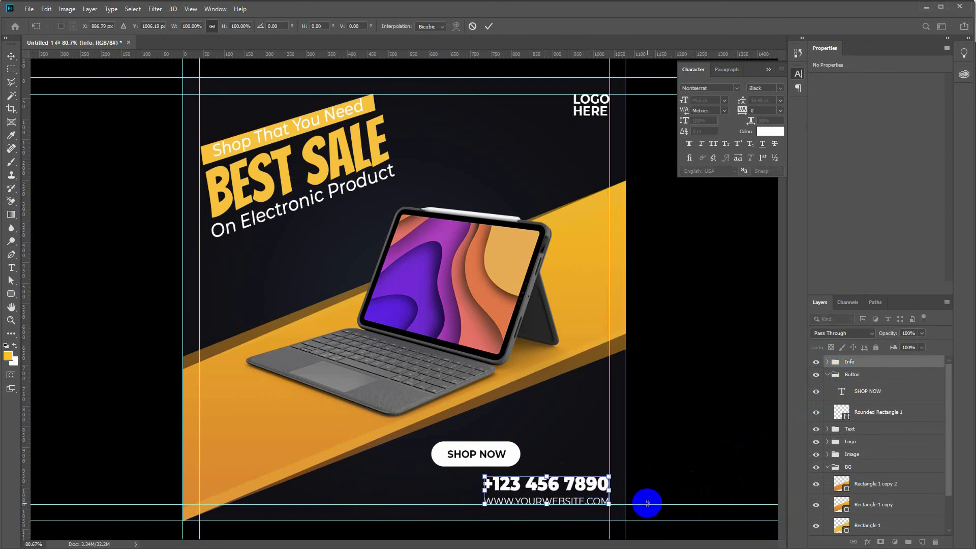
pyautogui.press('Return')
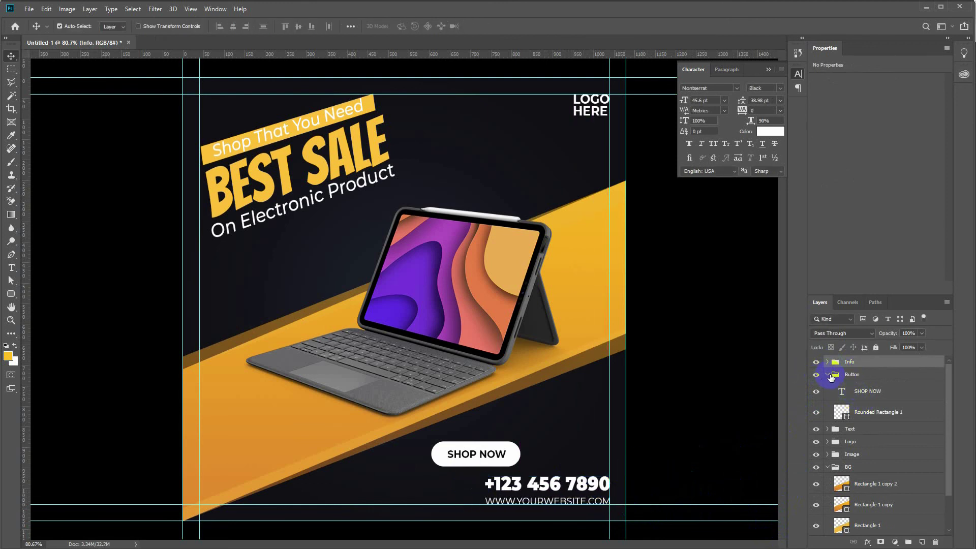
pyautogui.click(831, 376)
pyautogui.hotkey('ctrl', 't')
# Move the Button group right above the phone number and collapse the BG group.
pyautogui.moveTo(464, 454); pyautogui.dragTo(548, 456)
pyautogui.press('Return')
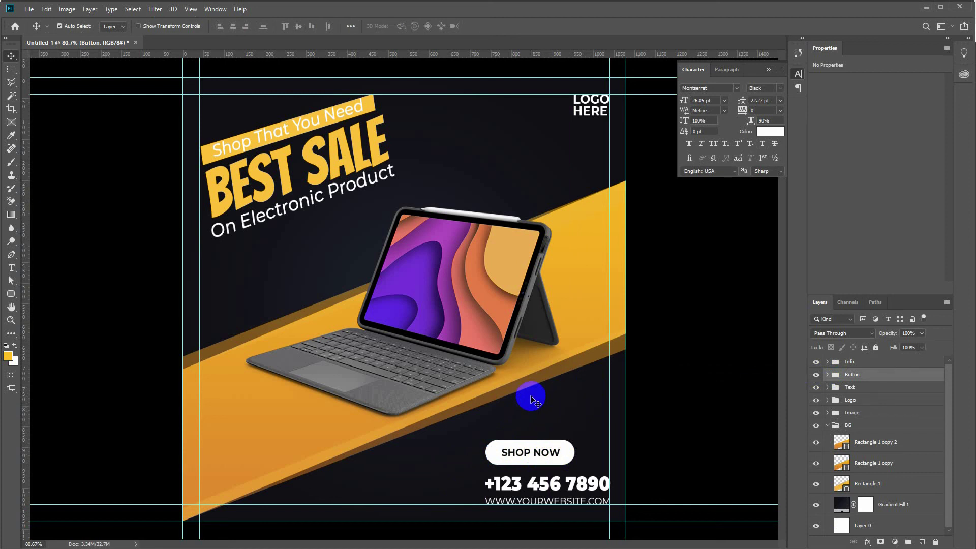
pyautogui.click(827, 425)
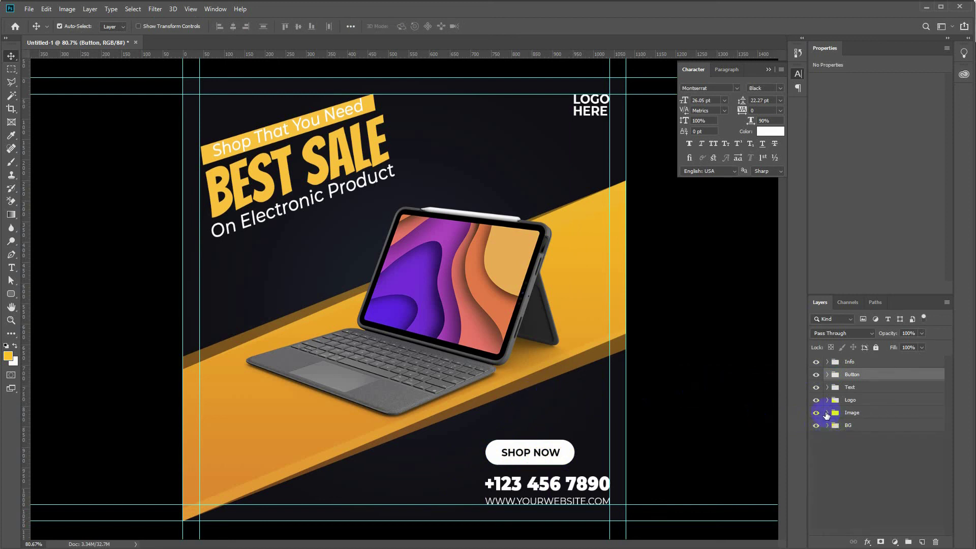